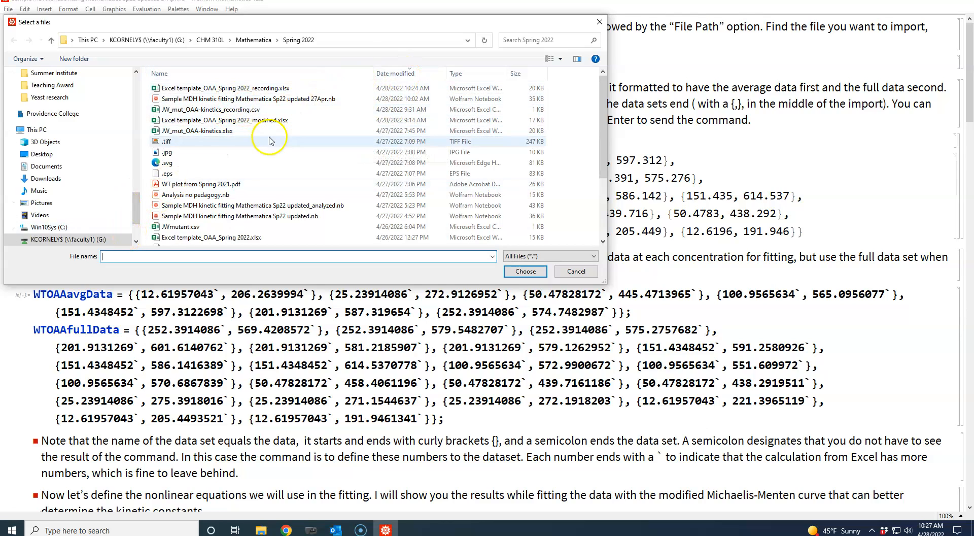
- Insert the file path of JW_mut_OAA-kinetics_recording.csv into the notebook and copy the quoted path
{"action": "left_click", "coordinate": [239, 111]}
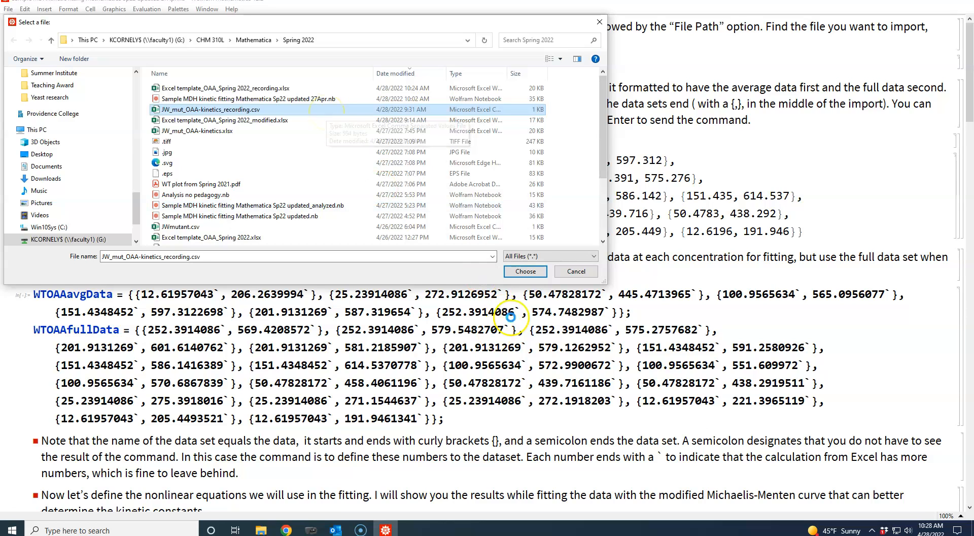
{"action": "left_click", "coordinate": [525, 272]}
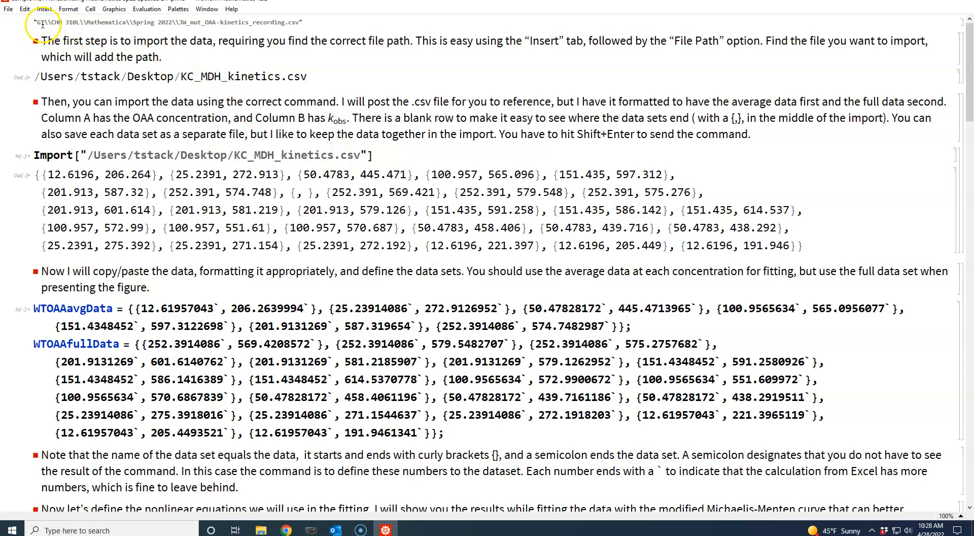
{"action": "left_click_drag", "start_coordinate": [34, 23], "coordinate": [307, 24]}
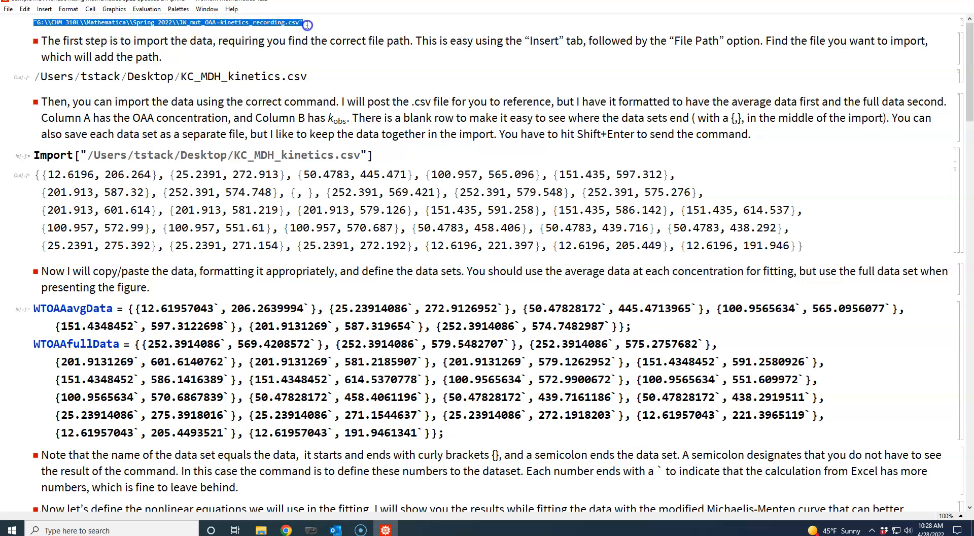
{"action": "right_click", "coordinate": [279, 23]}
{"action": "left_click", "coordinate": [303, 40]}
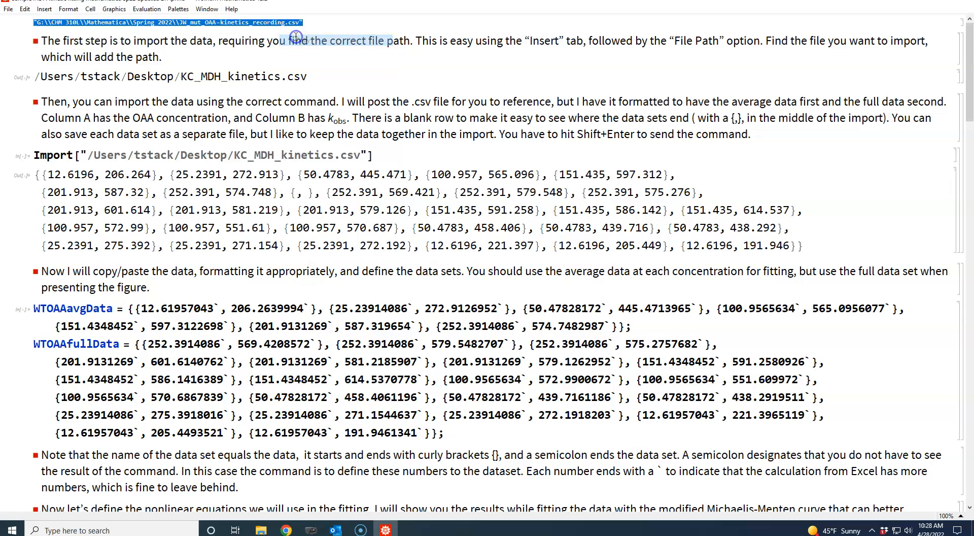
- Replace the path in the Import command with the copied JW_mut_OAA-kinetics_recording.csv path and evaluate the cell
{"action": "left_click", "coordinate": [82, 153]}
{"action": "left_click_drag", "start_coordinate": [83, 153], "coordinate": [365, 153]}
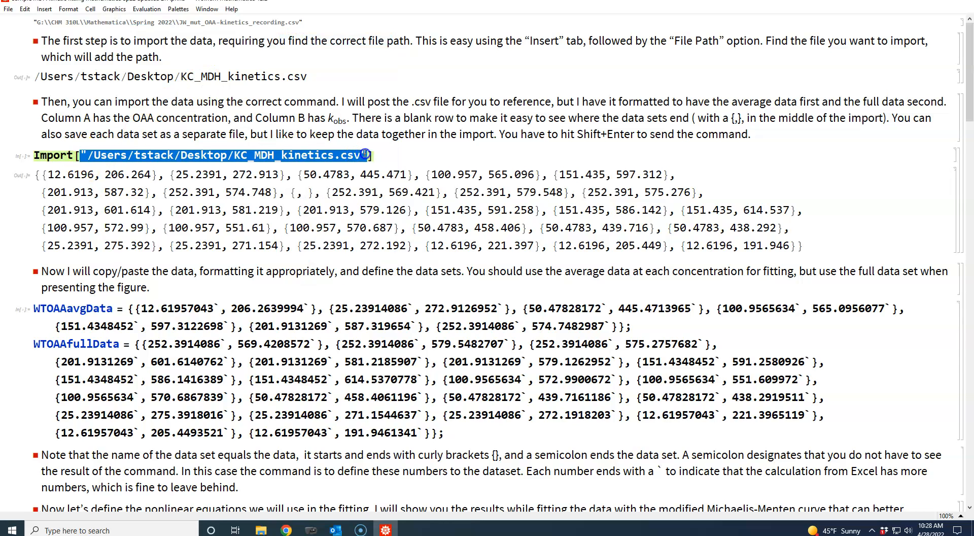
{"action": "right_click", "coordinate": [366, 153]}
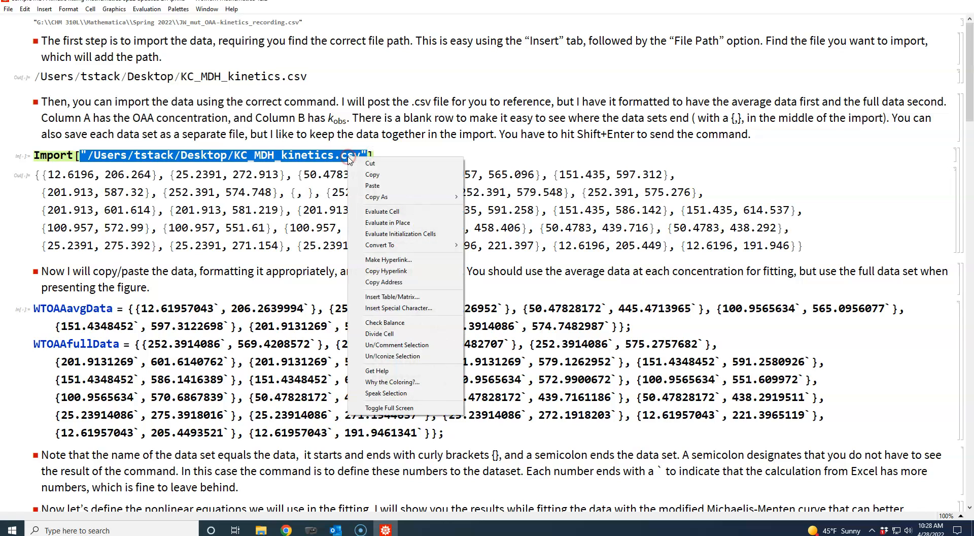
{"action": "left_click", "coordinate": [364, 184]}
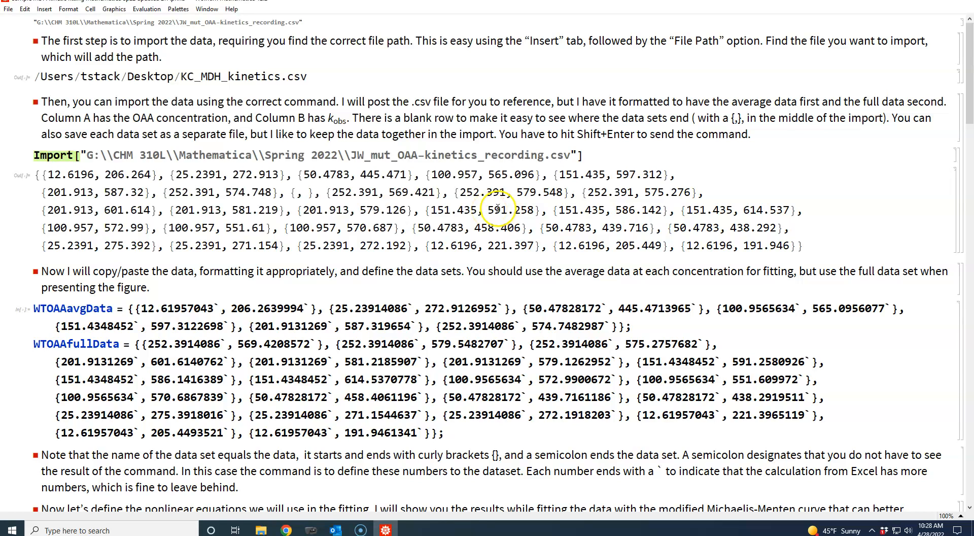
{"action": "left_click", "coordinate": [598, 155]}
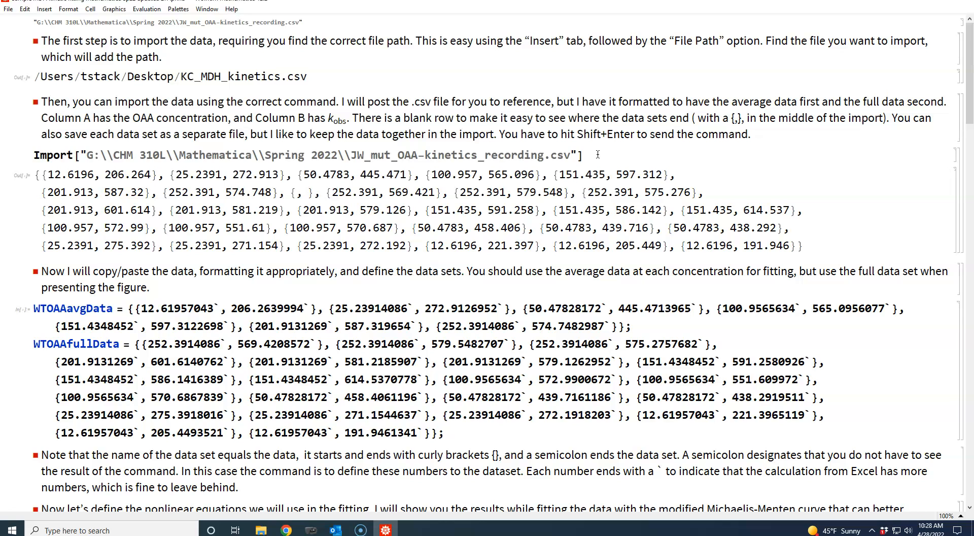
{"action": "key", "text": "shift+Return"}
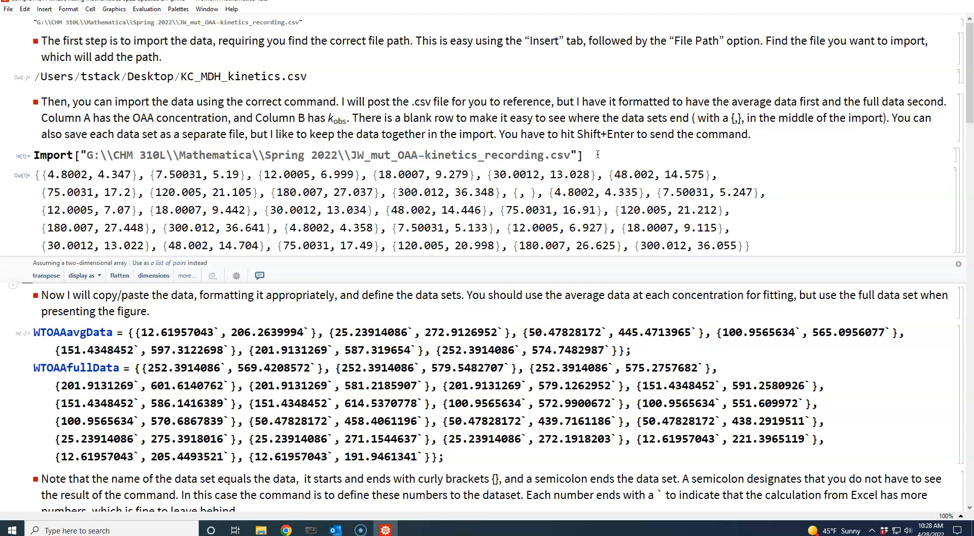
- Replace the WTOAAavgData values with the imported average pairs that precede the empty {,} entry, keeping the outer brackets
{"action": "left_click", "coordinate": [149, 355]}
{"action": "left_click_drag", "start_coordinate": [43, 175], "coordinate": [499, 194]}
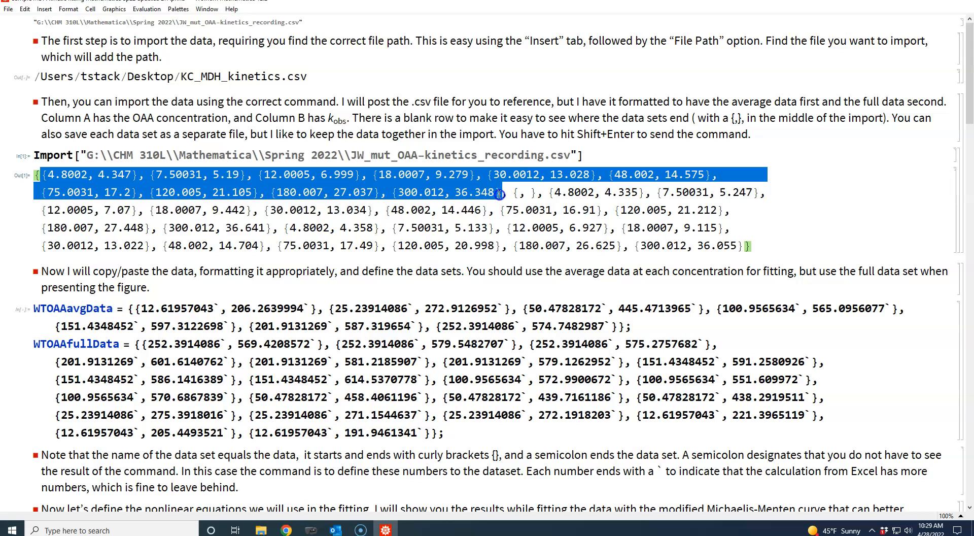
{"action": "right_click", "coordinate": [416, 189]}
{"action": "left_click", "coordinate": [441, 203]}
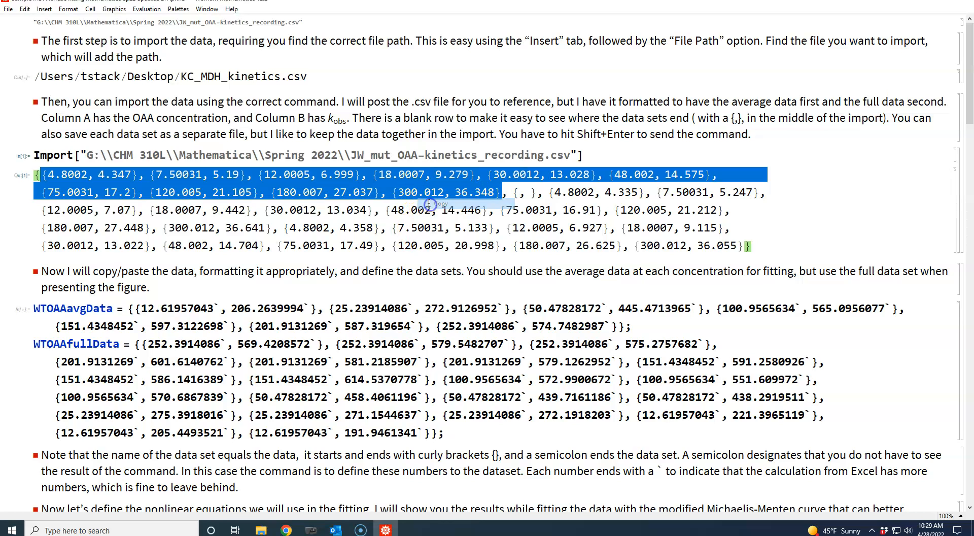
{"action": "left_click_drag", "start_coordinate": [128, 309], "coordinate": [615, 328]}
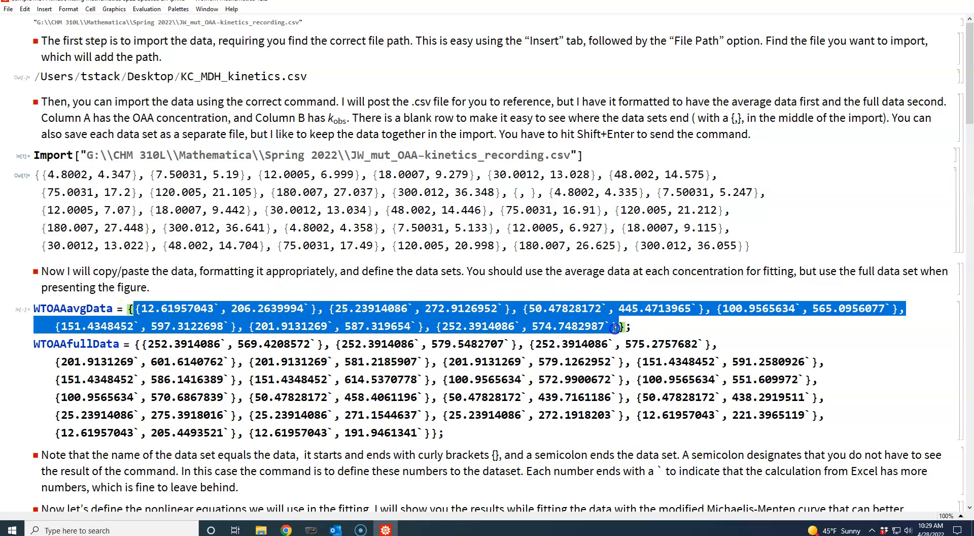
{"action": "right_click", "coordinate": [560, 319]}
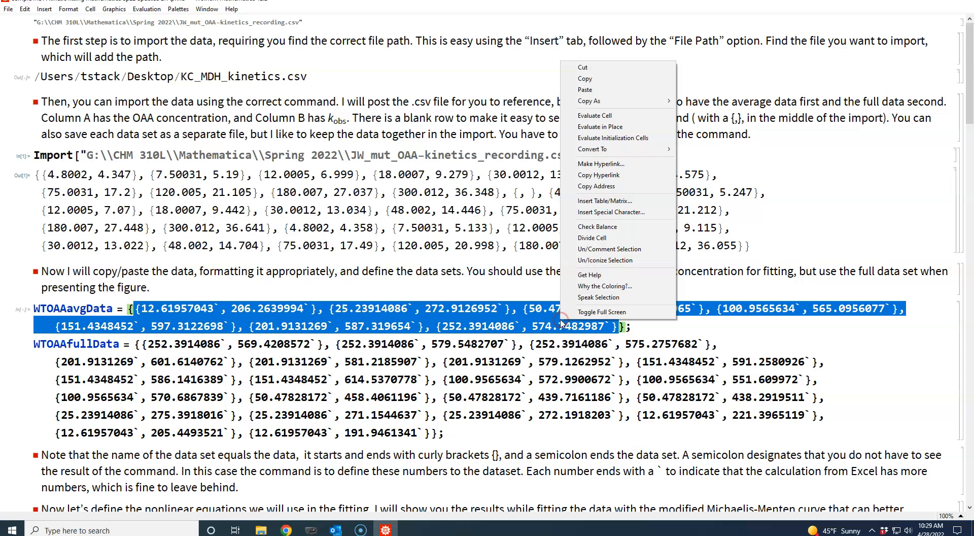
{"action": "left_click", "coordinate": [586, 90]}
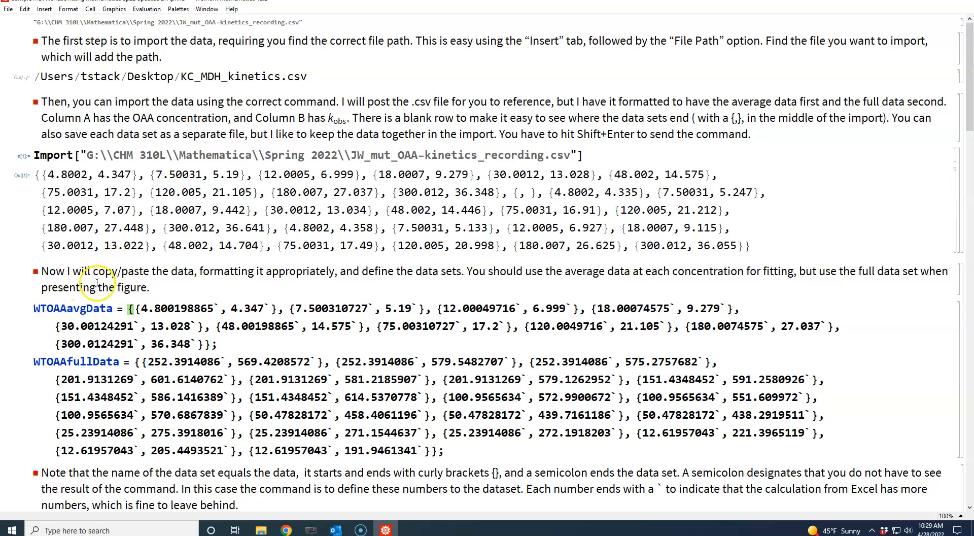
- Rename the average data set variable as JWMTOAAavgData
{"action": "left_click", "coordinate": [45, 309]}
{"action": "key", "text": "BackSpace"}
{"action": "key", "text": "BackSpace"}
{"action": "type", "text": "JWM"}
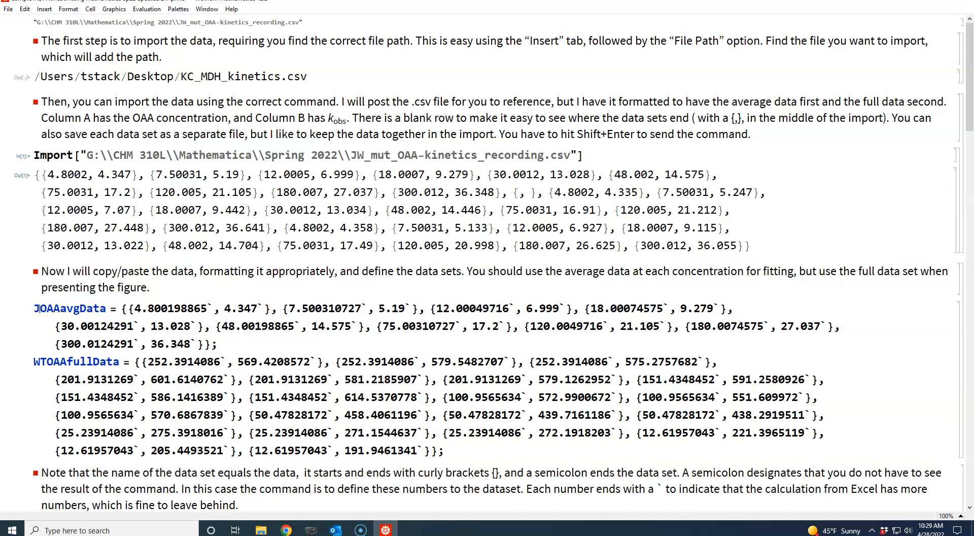
{"action": "type", "text": "T"}
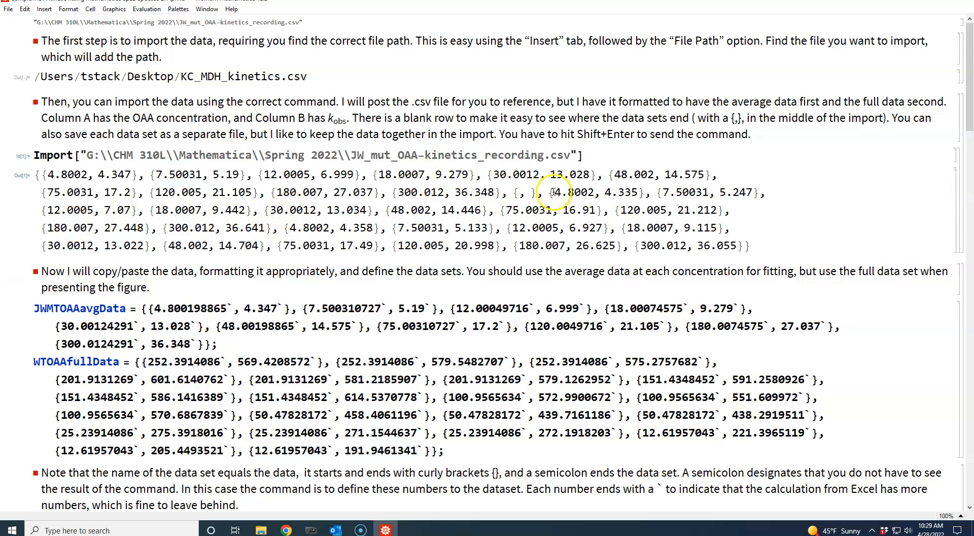
- Replace the WTOAAfullData values with the imported pairs that follow the empty {,} entry, keeping the outer brackets
{"action": "left_click_drag", "start_coordinate": [549, 195], "coordinate": [743, 246]}
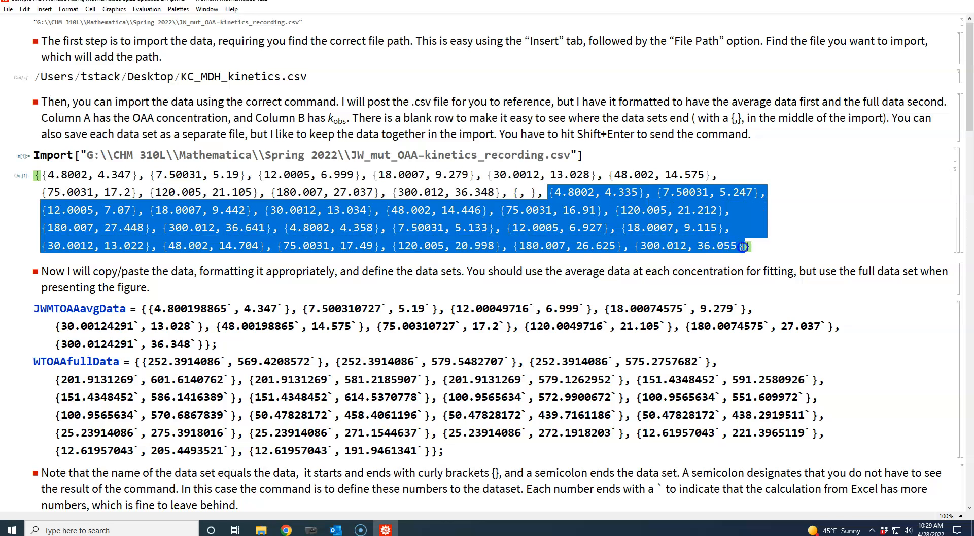
{"action": "right_click", "coordinate": [609, 219]}
{"action": "left_click", "coordinate": [623, 233]}
{"action": "left_click_drag", "start_coordinate": [144, 364], "coordinate": [428, 453]}
{"action": "right_click", "coordinate": [401, 429]}
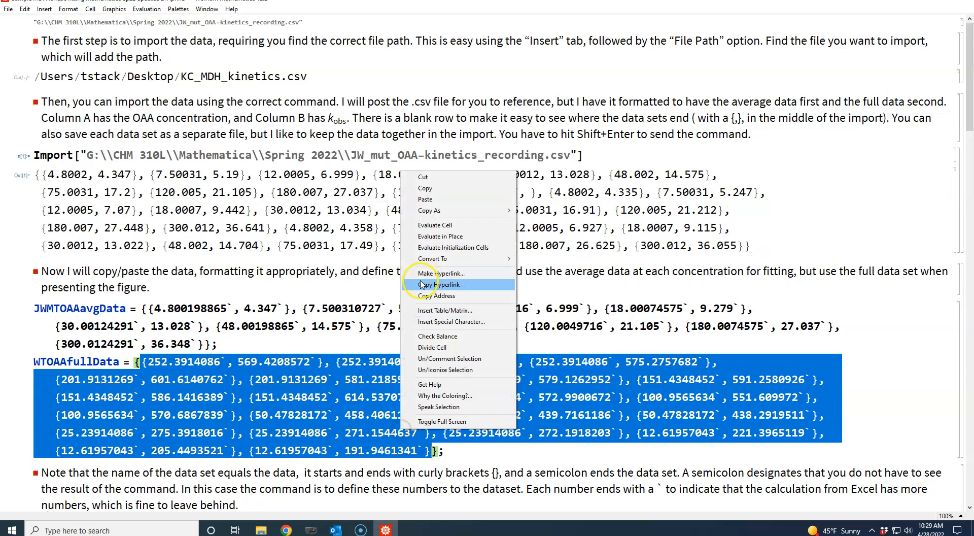
{"action": "left_click", "coordinate": [432, 199]}
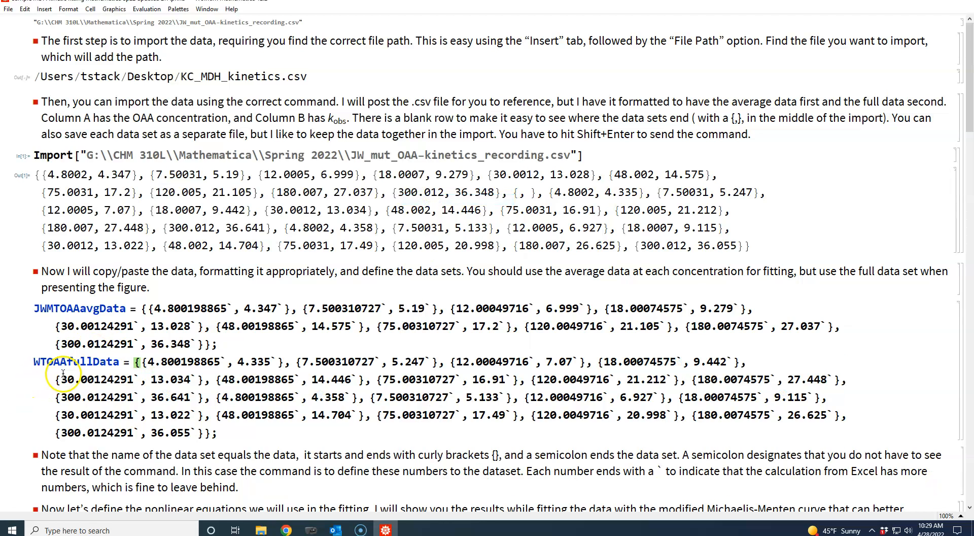
- Rename the full data set variable as JWMTOAAfullData and evaluate the cell defining both data sets
{"action": "left_click", "coordinate": [46, 362]}
{"action": "key", "text": "BackSpace"}
{"action": "key", "text": "BackSpace"}
{"action": "type", "text": "JWM"}
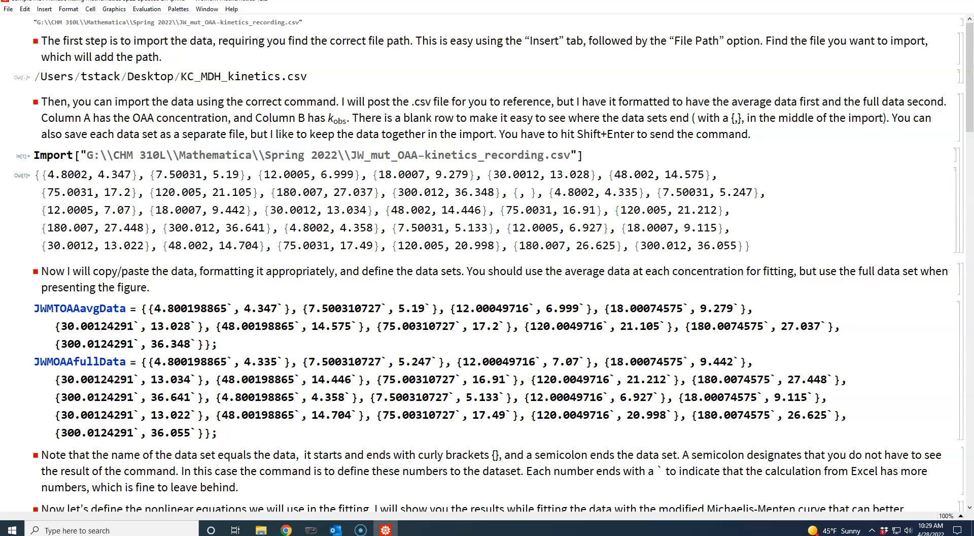
{"action": "type", "text": "T"}
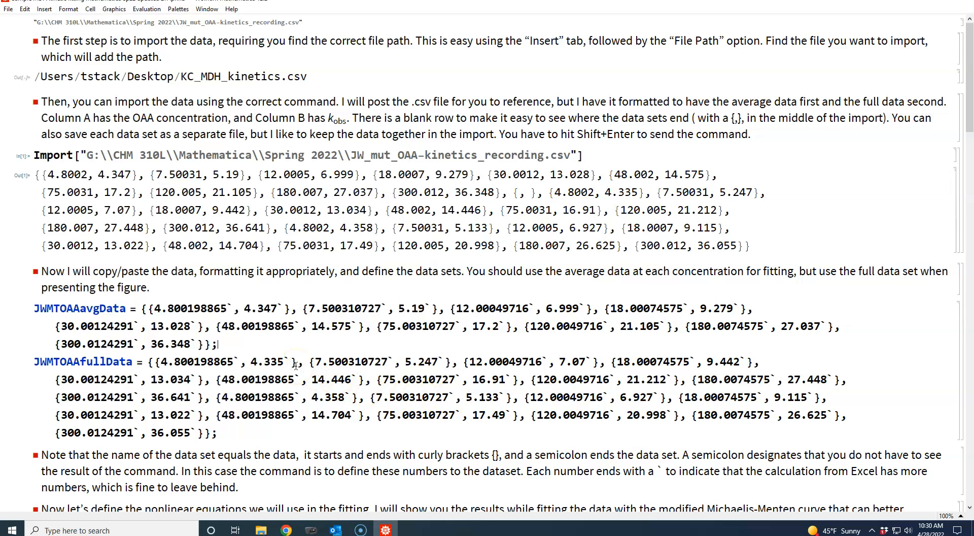
{"action": "key", "text": "shift+Return"}
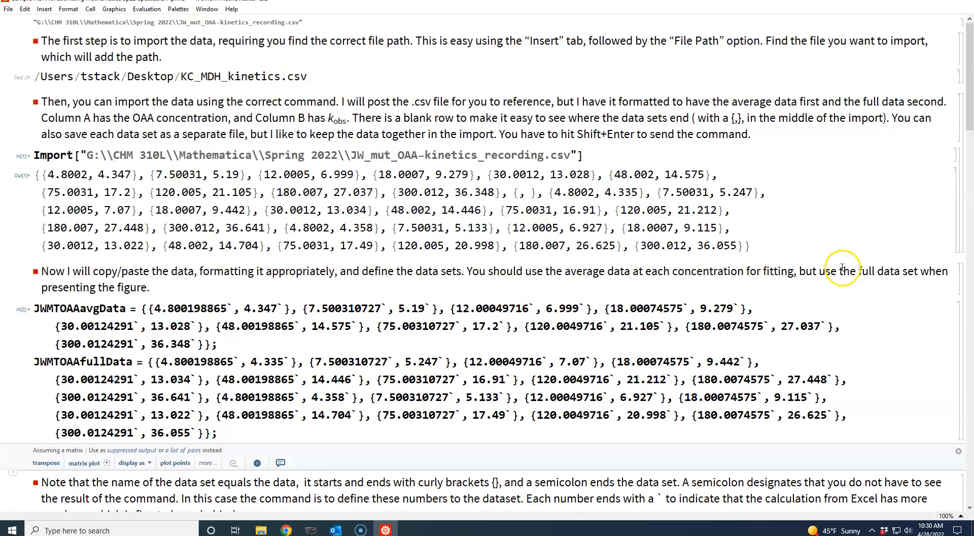
- Evaluate the ModifiedMM equation cell to define the modified Michaelis-Menten model
{"action": "left_click_drag", "start_coordinate": [969, 120], "coordinate": [960, 189]}
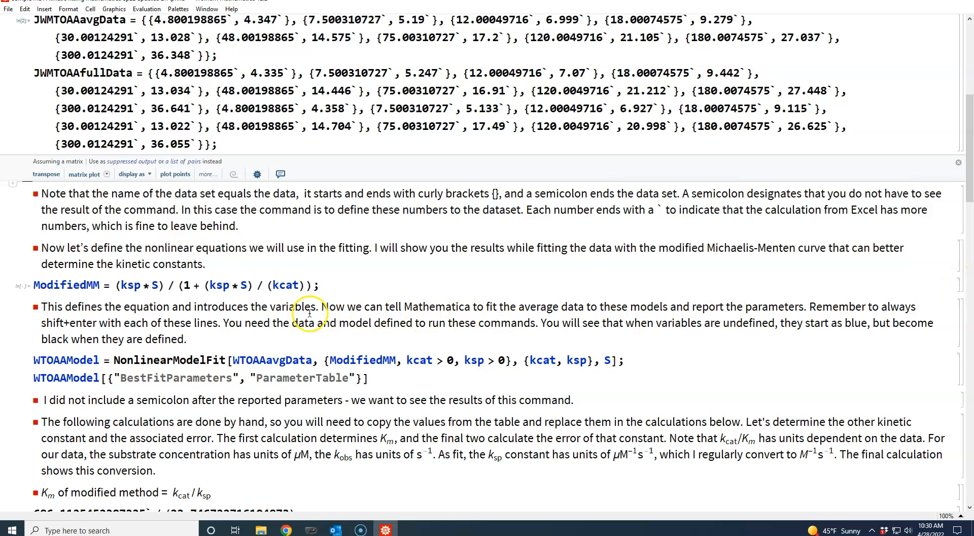
{"action": "left_click", "coordinate": [103, 286]}
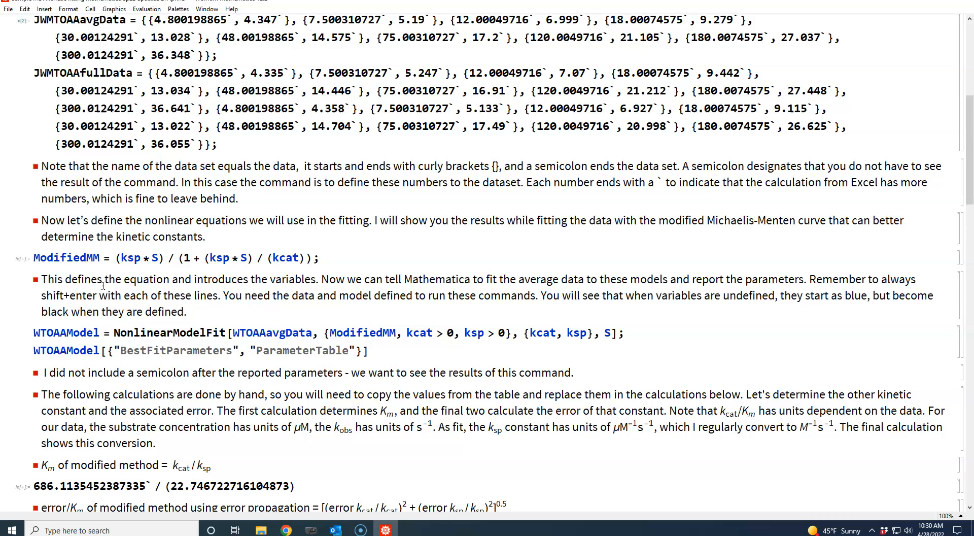
{"action": "key", "text": "shift+Return"}
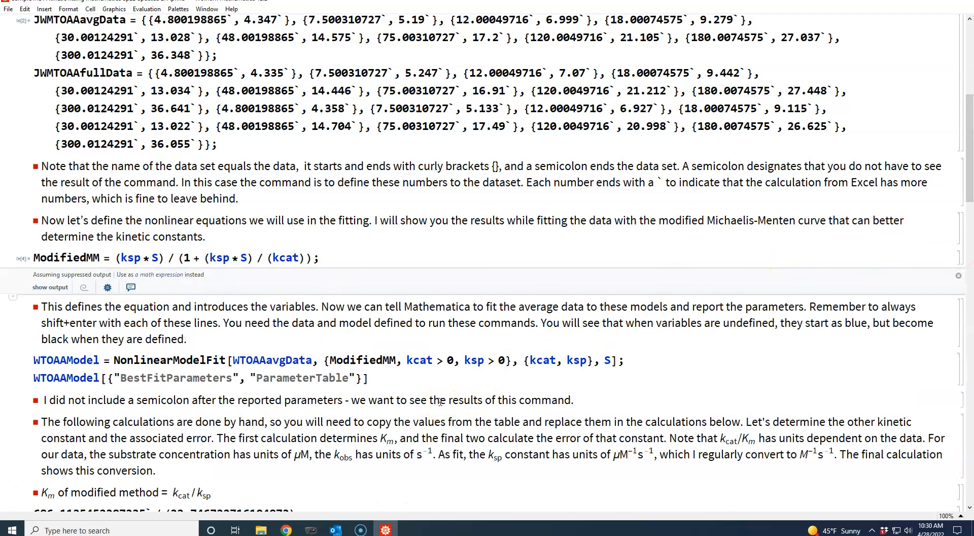
- Rename the model variable assigned by NonlinearModelFit as JWMTOAAModel
{"action": "left_click", "coordinate": [47, 362]}
{"action": "key", "text": "BackSpace"}
{"action": "key", "text": "BackSpace"}
{"action": "type", "text": "J"}
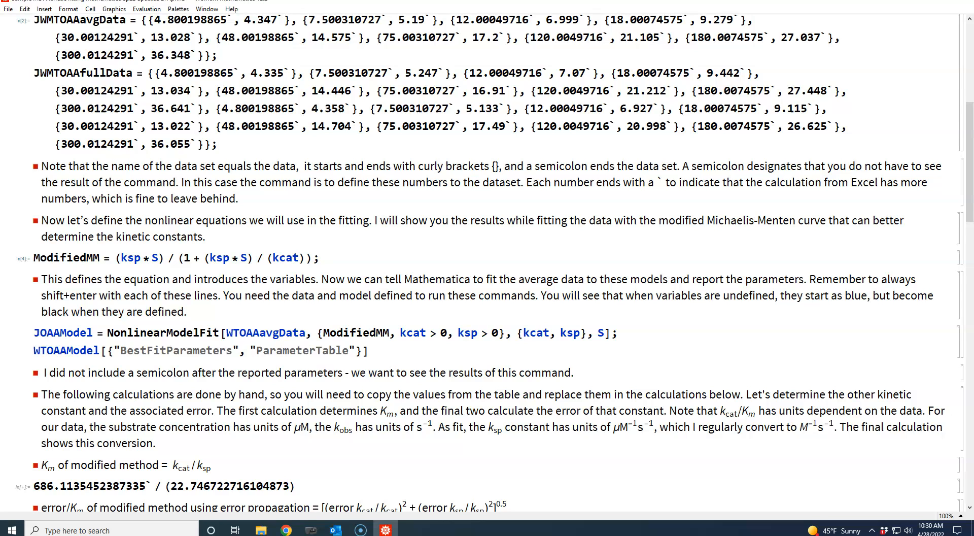
{"action": "type", "text": "W"}
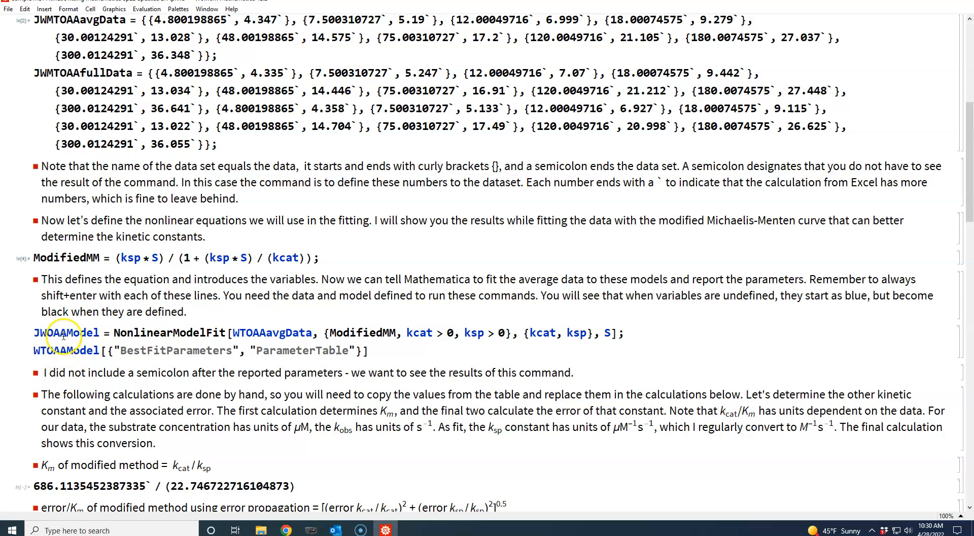
{"action": "type", "text": "M"}
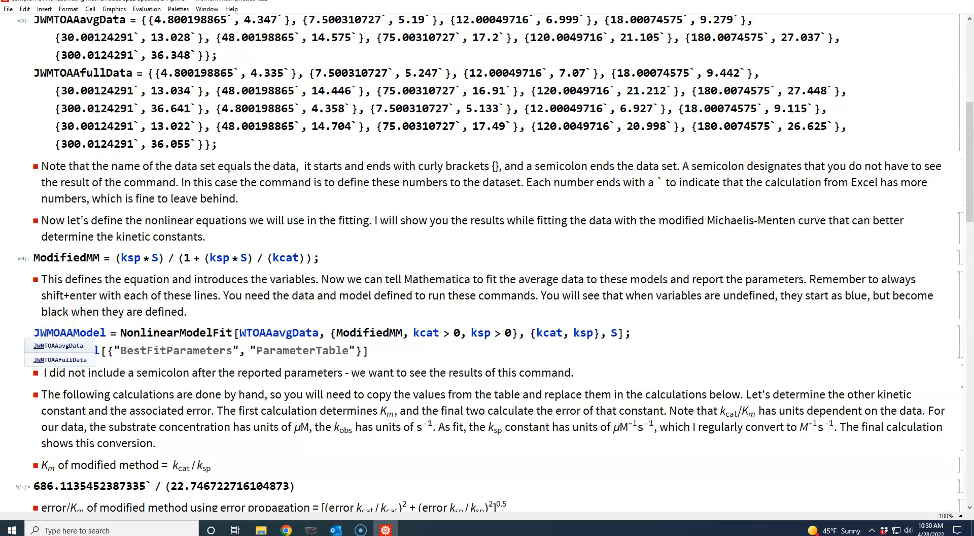
{"action": "left_click", "coordinate": [59, 348]}
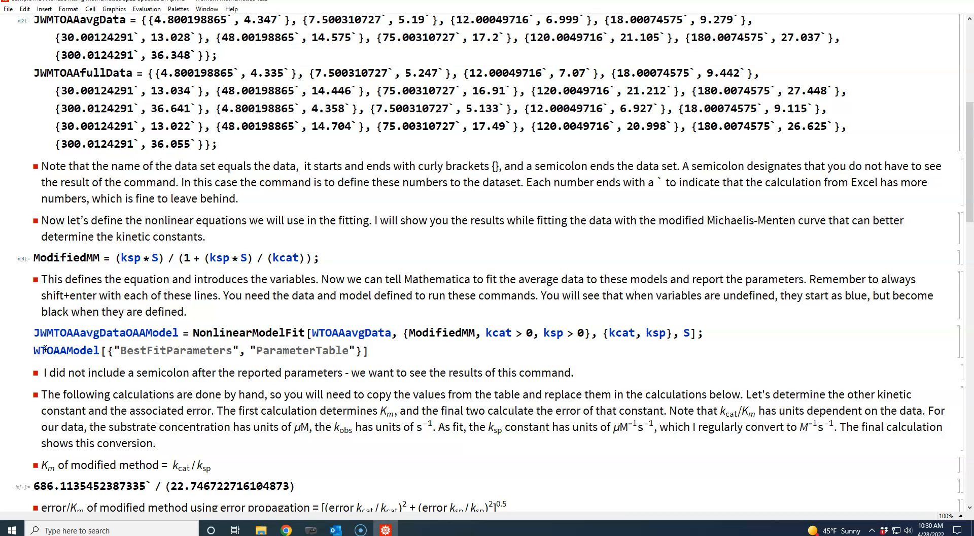
{"action": "key", "text": "BackSpace"}
{"action": "key", "text": "BackSpace"}
{"action": "key", "text": "BackSpace"}
{"action": "key", "text": "BackSpace"}
{"action": "key", "text": "BackSpace"}
{"action": "key", "text": "BackSpace"}
{"action": "key", "text": "BackSpace"}
{"action": "key", "text": "BackSpace"}
{"action": "key", "text": "BackSpace"}
{"action": "key", "text": "BackSpace"}
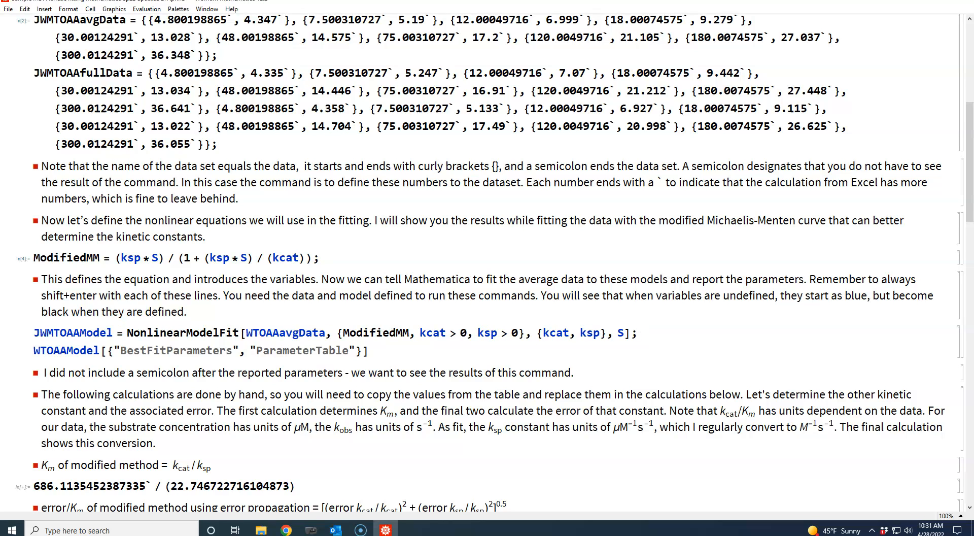
- Replace the data set argument inside NonlinearModelFit with JWMTOAAavgData
{"action": "left_click", "coordinate": [259, 333]}
{"action": "key", "text": "BackSpace"}
{"action": "key", "text": "BackSpace"}
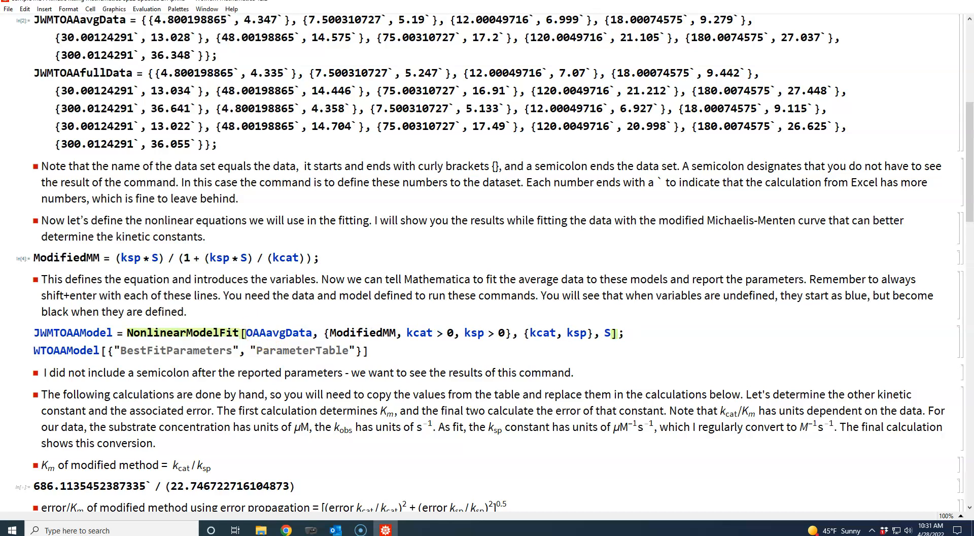
{"action": "type", "text": "JW"}
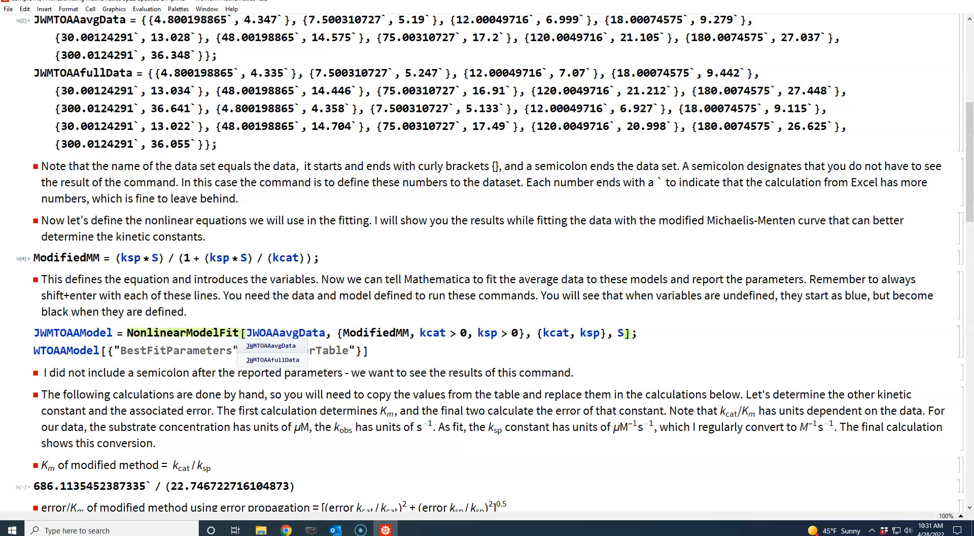
{"action": "left_click", "coordinate": [281, 345]}
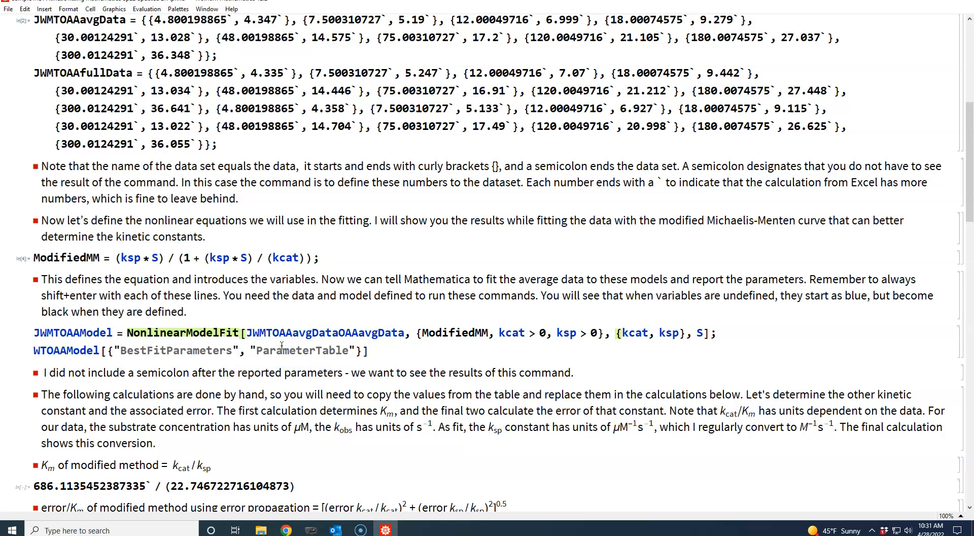
{"action": "key", "text": "Delete"}
{"action": "key", "text": "Delete"}
{"action": "key", "text": "Delete"}
{"action": "key", "text": "Delete"}
{"action": "key", "text": "Delete"}
{"action": "key", "text": "Delete"}
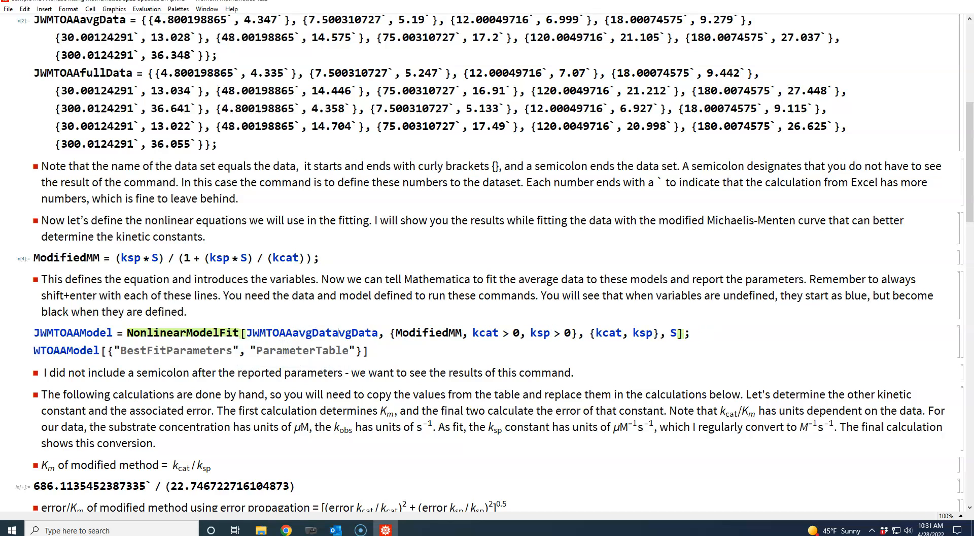
{"action": "key", "text": "Delete"}
{"action": "key", "text": "Delete"}
{"action": "key", "text": "Delete"}
{"action": "key", "text": "Delete"}
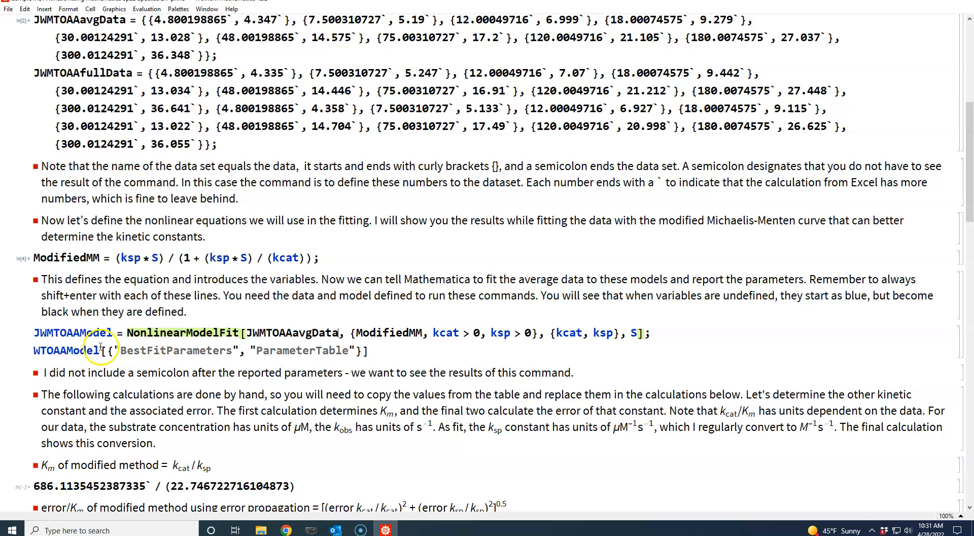
- Rename the model in the BestFitParameters line as JWMTOAAModel and evaluate the NonlinearModelFit cell
{"action": "left_click", "coordinate": [47, 350]}
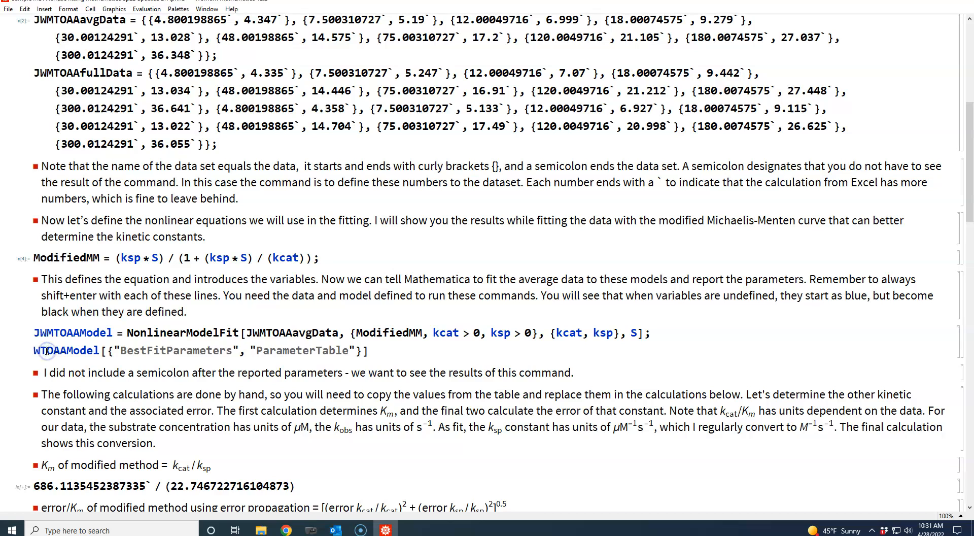
{"action": "key", "text": "BackSpace"}
{"action": "key", "text": "BackSpace"}
{"action": "type", "text": "JW"}
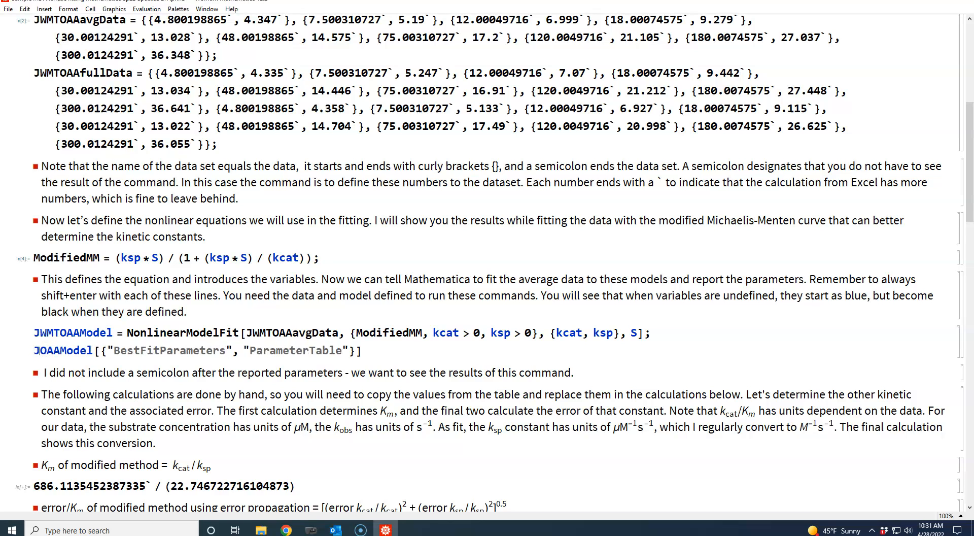
{"action": "type", "text": "M"}
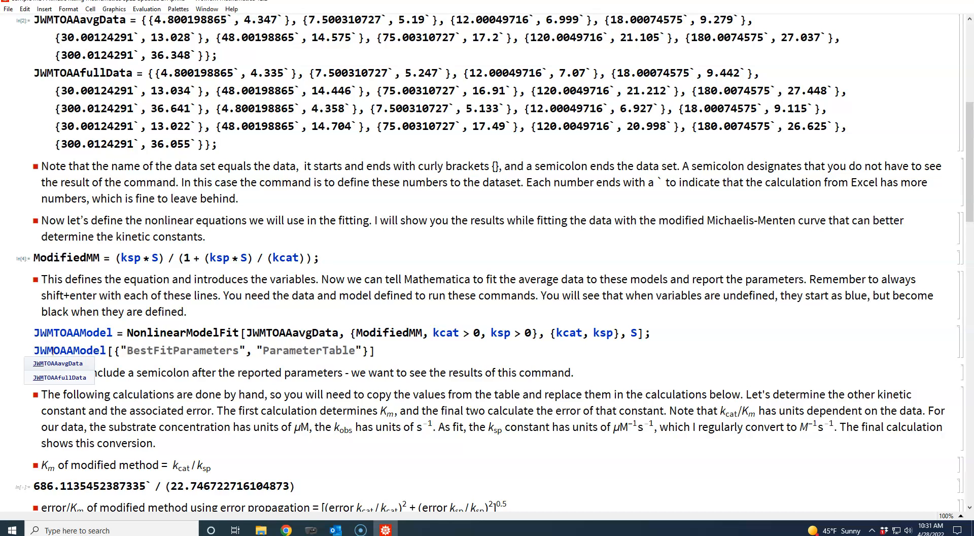
{"action": "type", "text": "T"}
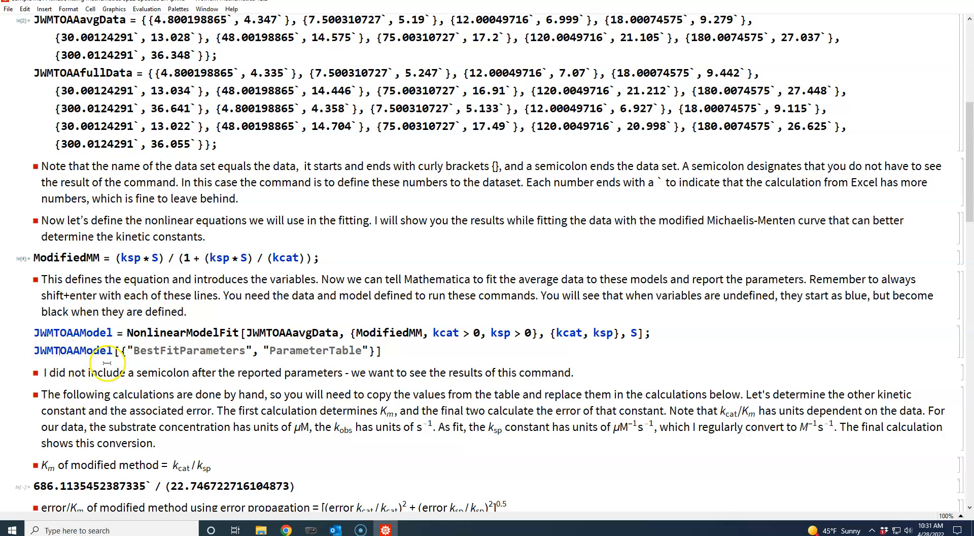
{"action": "left_click", "coordinate": [113, 350]}
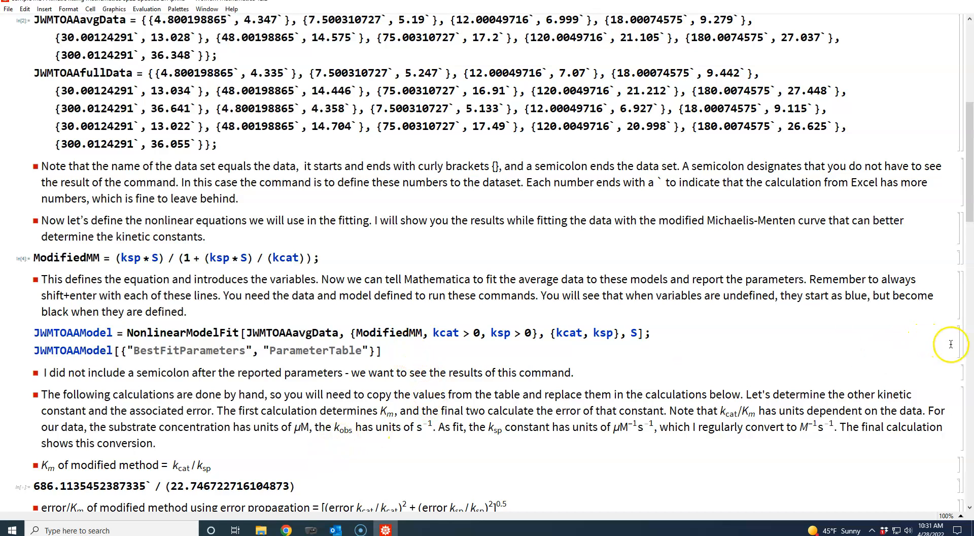
{"action": "left_click", "coordinate": [404, 354]}
{"action": "key", "text": "shift+Return"}
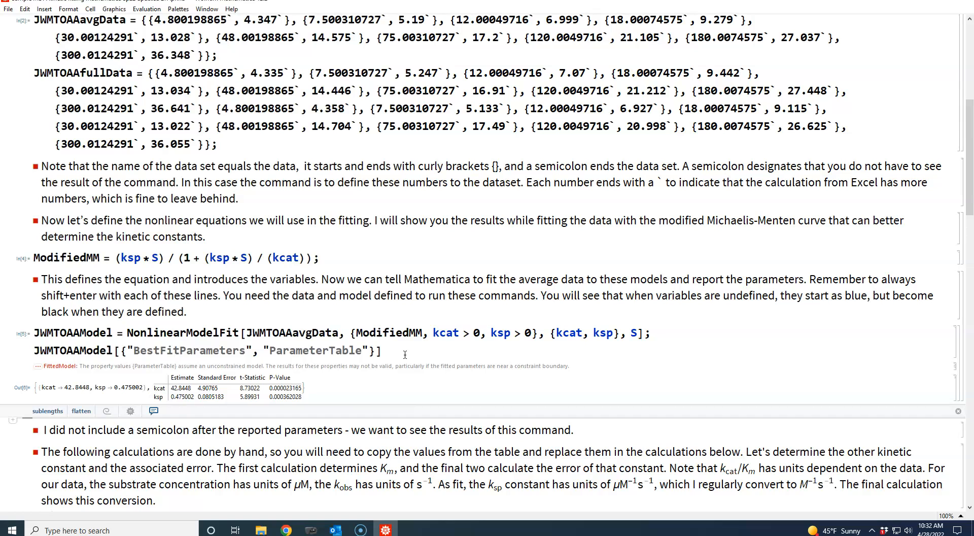
{"action": "right_click", "coordinate": [193, 390]}
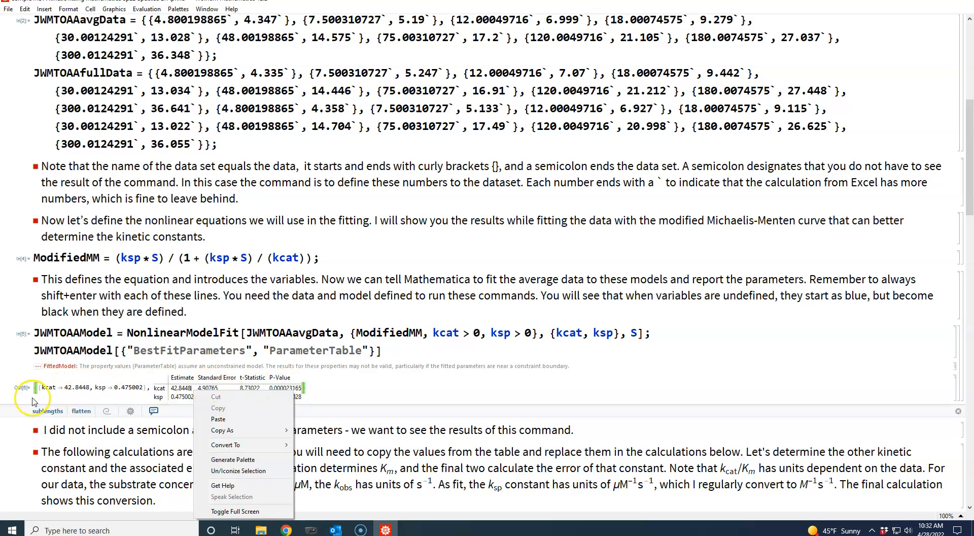
{"action": "left_click", "coordinate": [303, 389]}
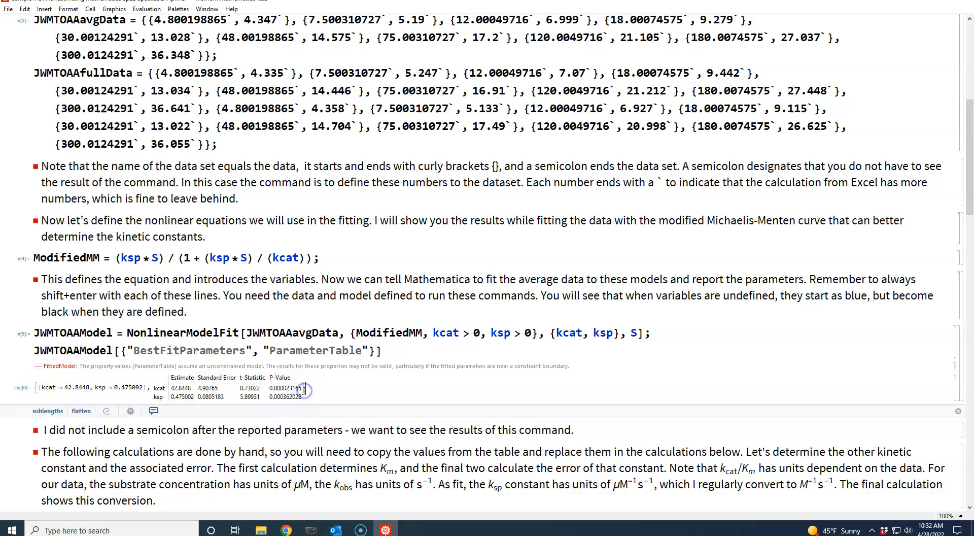
{"action": "left_click", "coordinate": [304, 389]}
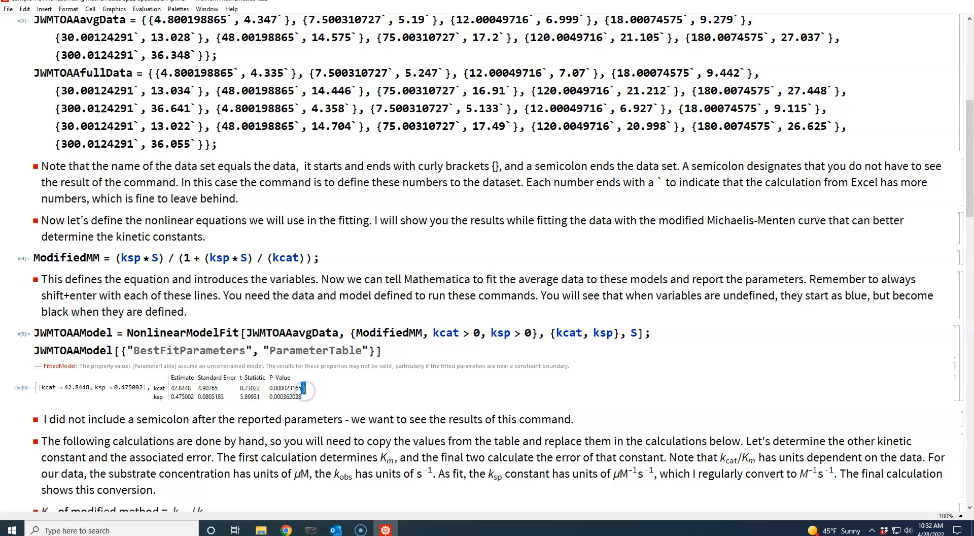
{"action": "left_click", "coordinate": [306, 389]}
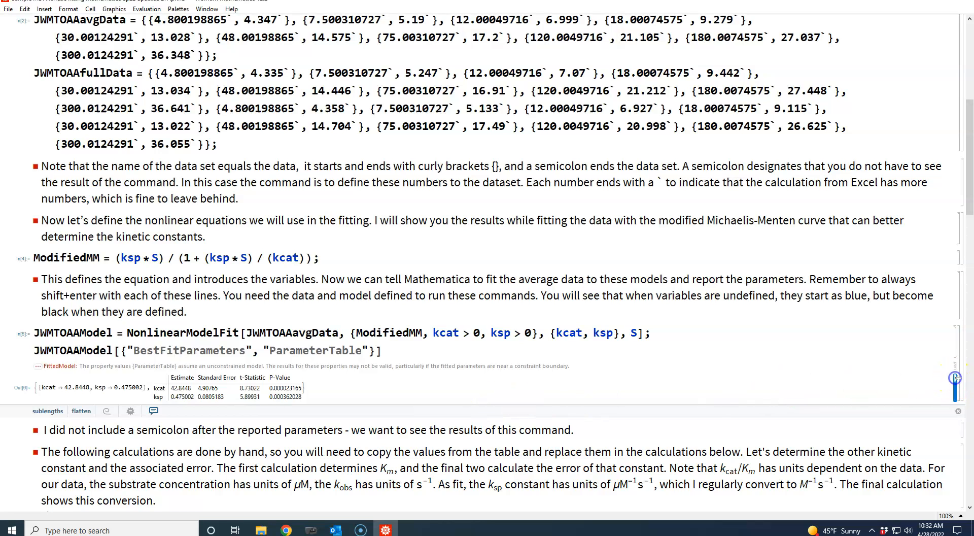
- Save the output cell containing the fit's parameter table as a PDF named Parameter table_JWMT
{"action": "left_click", "coordinate": [955, 380]}
{"action": "right_click", "coordinate": [956, 381]}
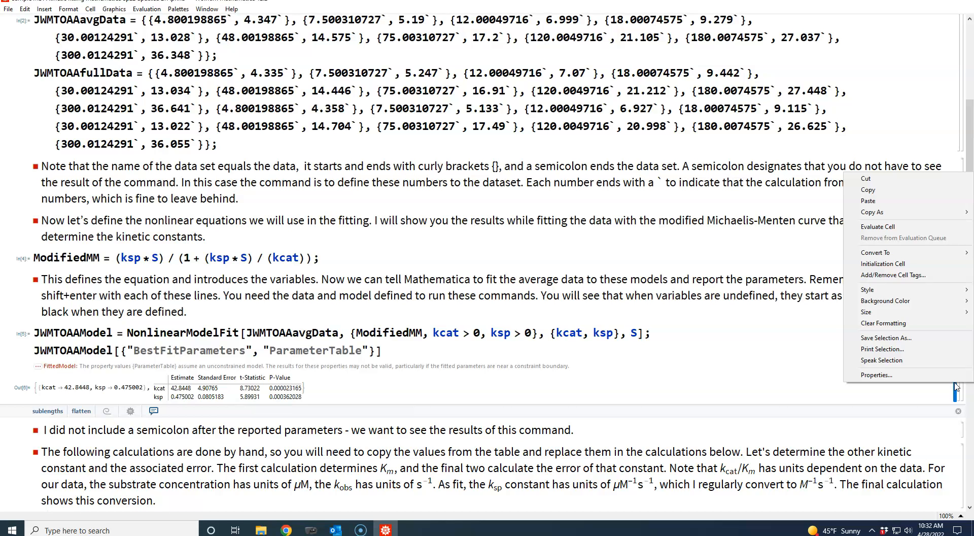
{"action": "left_click", "coordinate": [906, 338]}
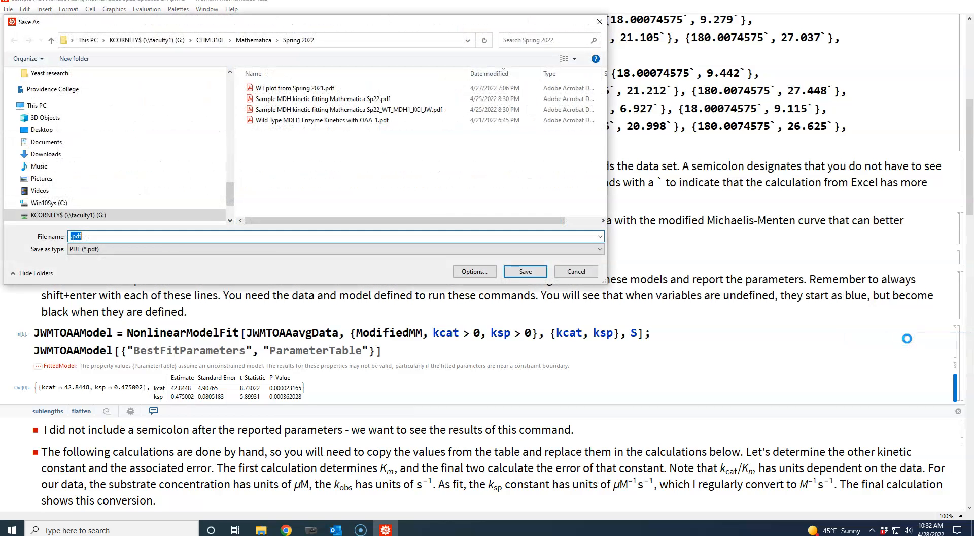
{"action": "type", "text": "Parameter table_JWMT"}
{"action": "left_click", "coordinate": [527, 272]}
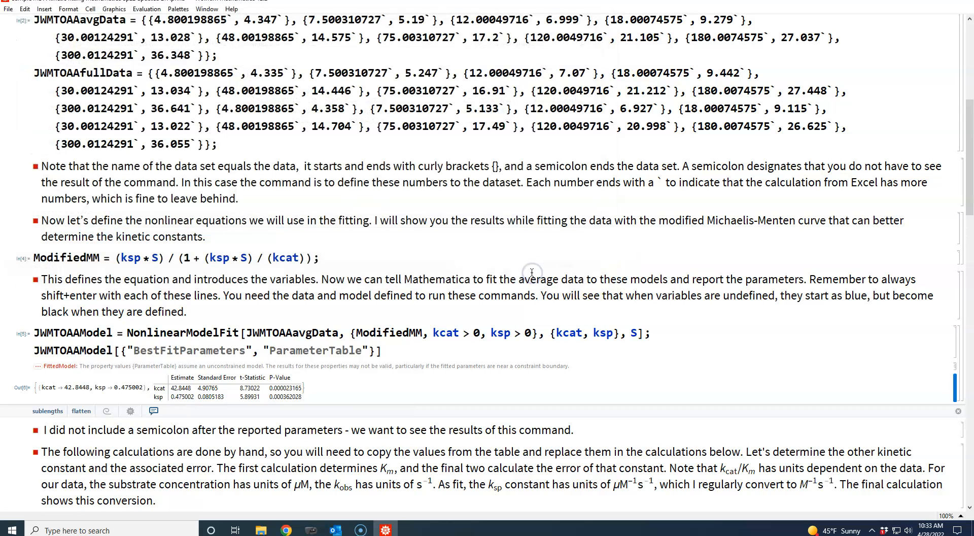
- Replace the numerator of the Km calculation with the kcat estimate copied from the parameter table, 42.84484503511972
{"action": "left_click_drag", "start_coordinate": [968, 206], "coordinate": [959, 265]}
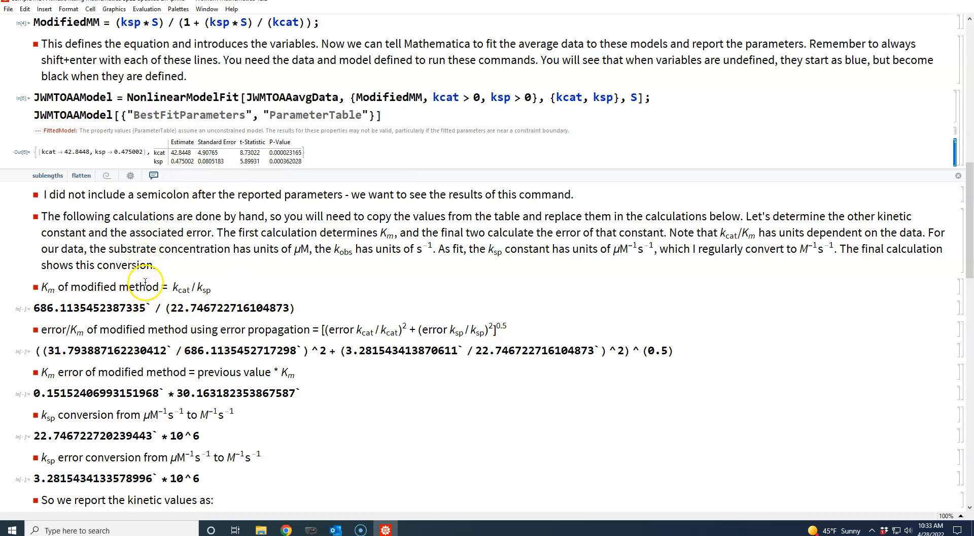
{"action": "left_click_drag", "start_coordinate": [193, 154], "coordinate": [173, 154]}
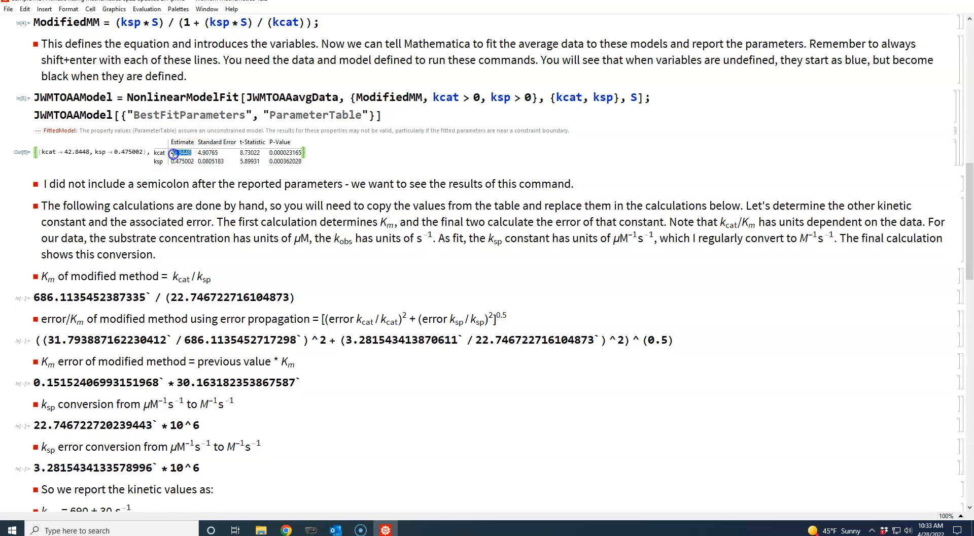
{"action": "left_click", "coordinate": [188, 154]}
{"action": "left_click_drag", "start_coordinate": [192, 153], "coordinate": [170, 154]}
{"action": "right_click", "coordinate": [176, 156]}
{"action": "left_click", "coordinate": [190, 173]}
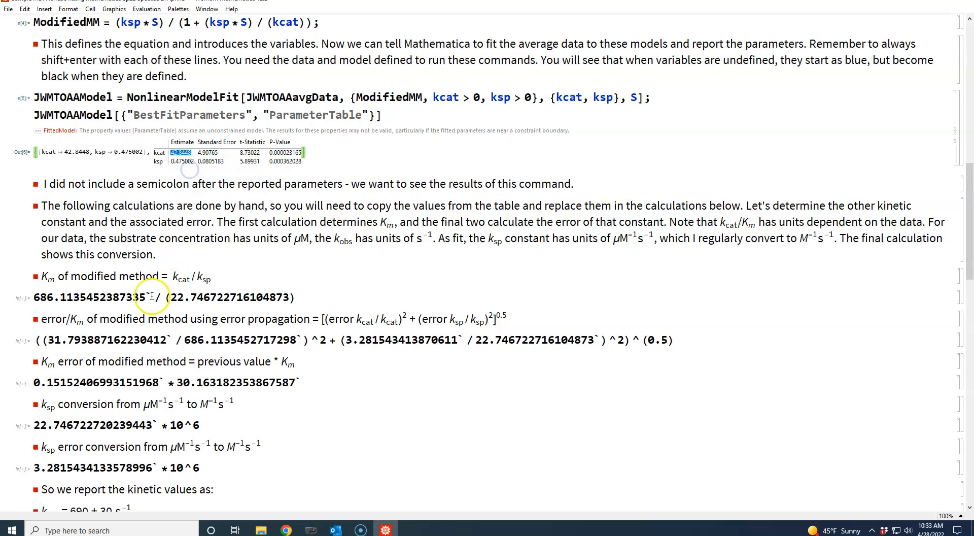
{"action": "left_click_drag", "start_coordinate": [147, 298], "coordinate": [32, 298]}
{"action": "right_click", "coordinate": [70, 299]}
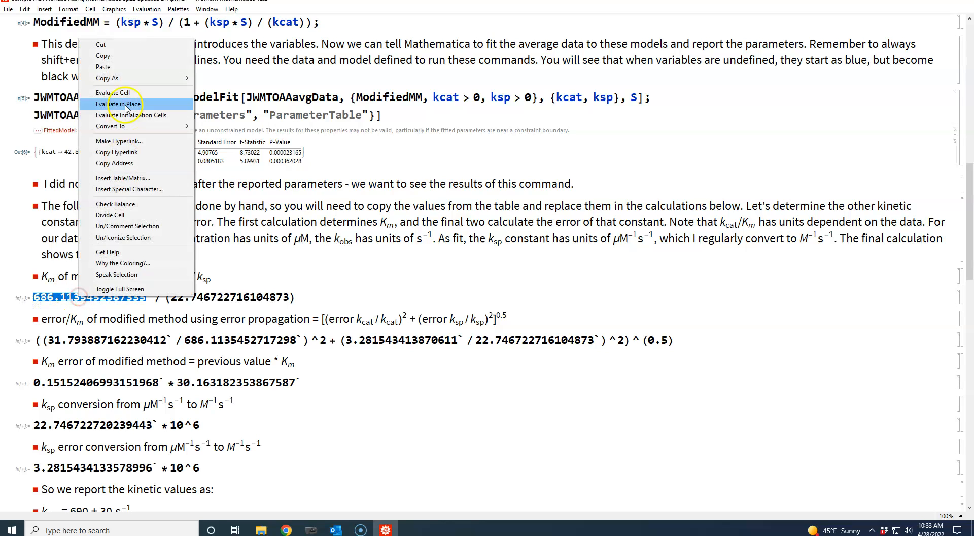
{"action": "left_click", "coordinate": [115, 69]}
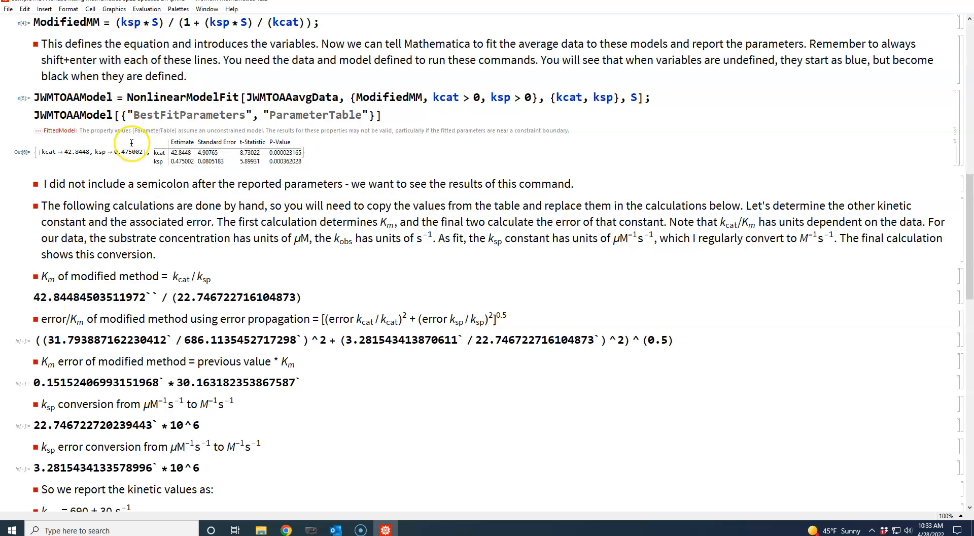
- Replace the denominator of the Km calculation with the ksp estimate copied from the parameter table, 0.4750023100161101
{"action": "left_click_drag", "start_coordinate": [198, 161], "coordinate": [173, 162]}
{"action": "right_click", "coordinate": [173, 161]}
{"action": "left_click", "coordinate": [196, 179]}
{"action": "left_click_drag", "start_coordinate": [302, 297], "coordinate": [175, 297]}
{"action": "right_click", "coordinate": [192, 300]}
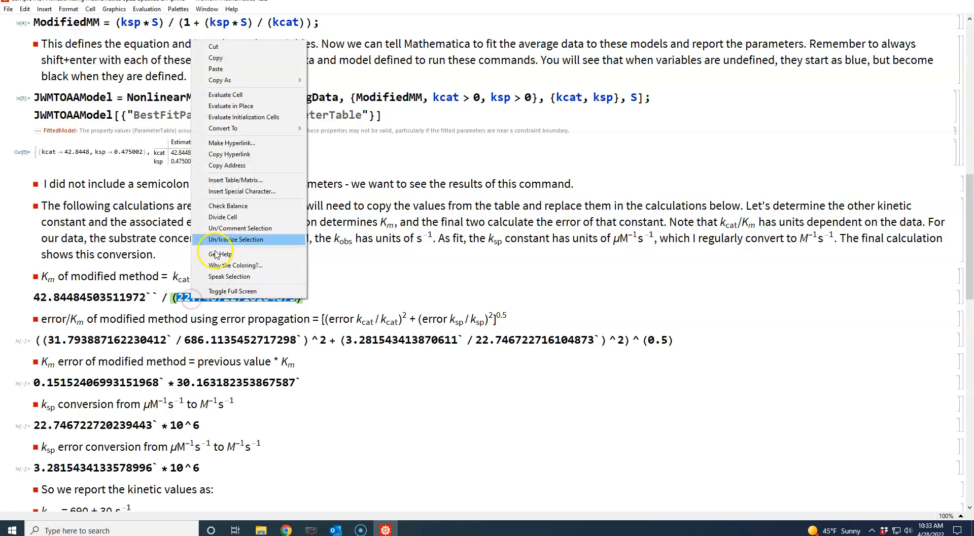
{"action": "left_click", "coordinate": [216, 68]}
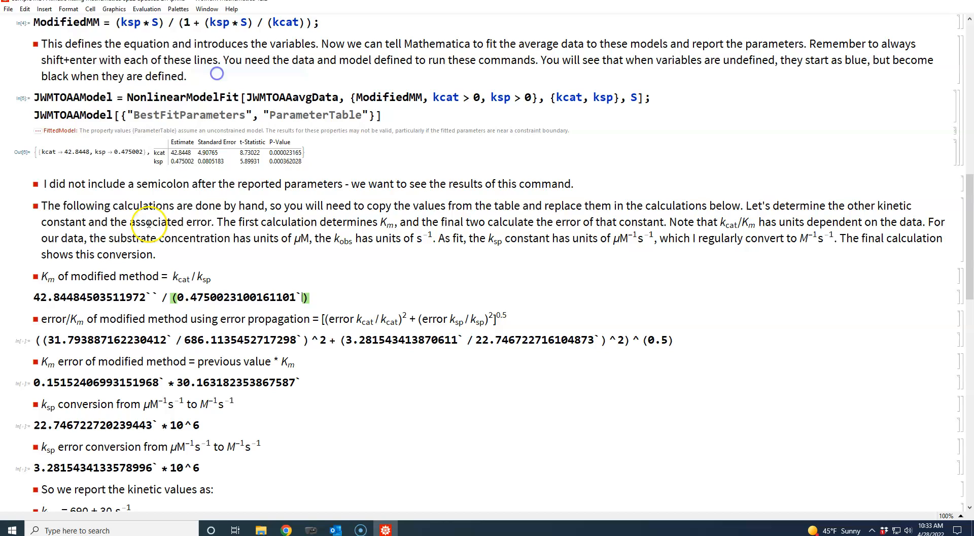
- Remove the duplicate backtick after the numerator and evaluate the Km calculation
{"action": "left_click", "coordinate": [146, 297]}
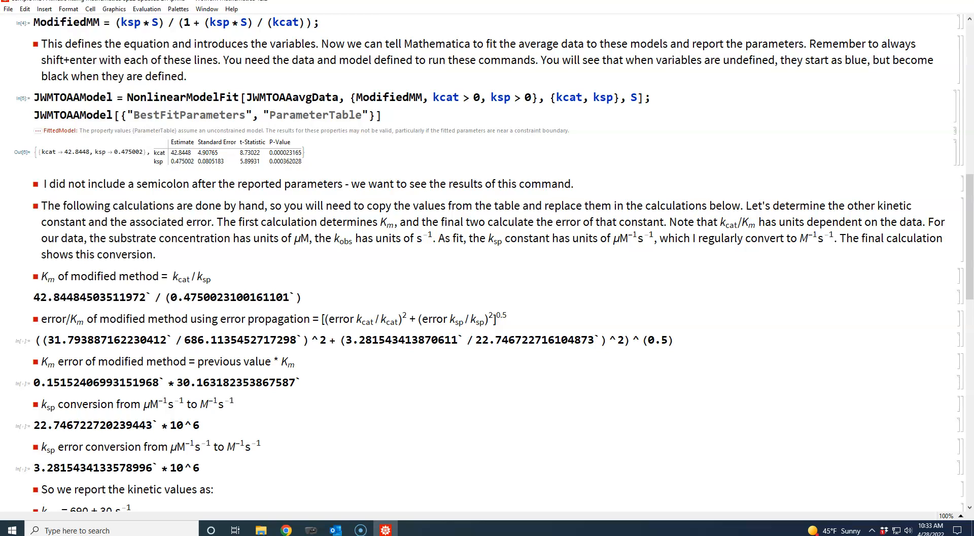
{"action": "left_click", "coordinate": [304, 298]}
{"action": "left_click", "coordinate": [303, 300]}
{"action": "key", "text": "shift+Return"}
{"action": "left_click", "coordinate": [65, 310]}
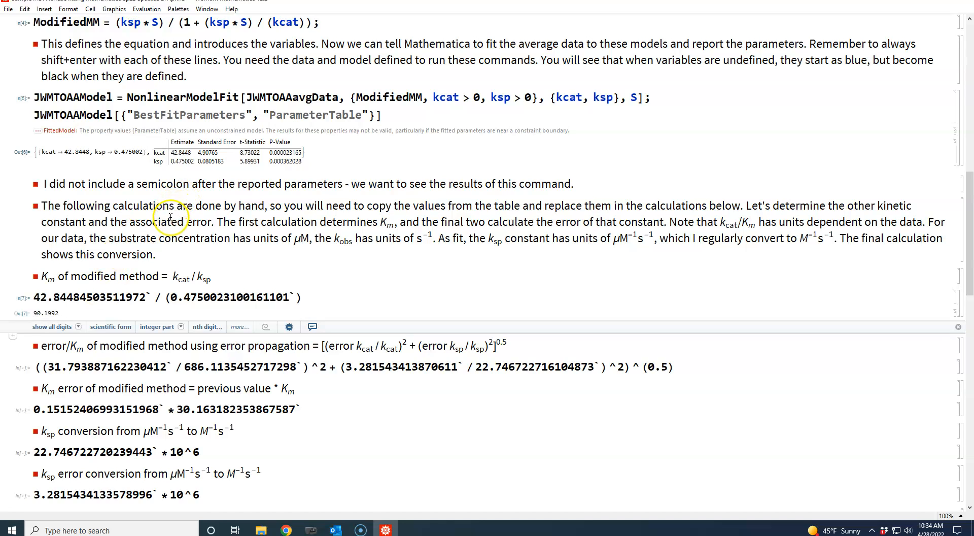
- Replace the kcat error in the error propagation formula with the kcat standard error copied from the parameter table, 4.907648987017676
{"action": "left_click", "coordinate": [214, 153]}
{"action": "double_click", "coordinate": [199, 153]}
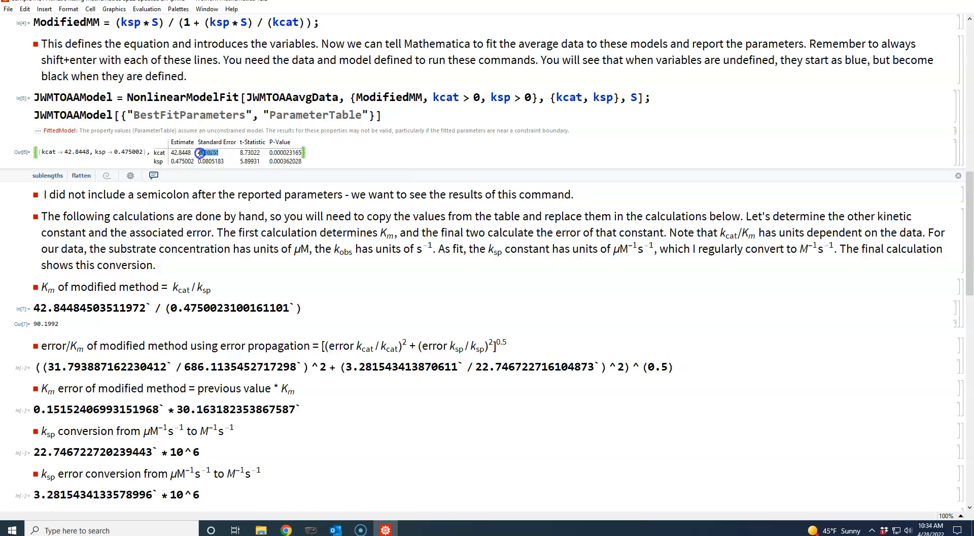
{"action": "right_click", "coordinate": [204, 156]}
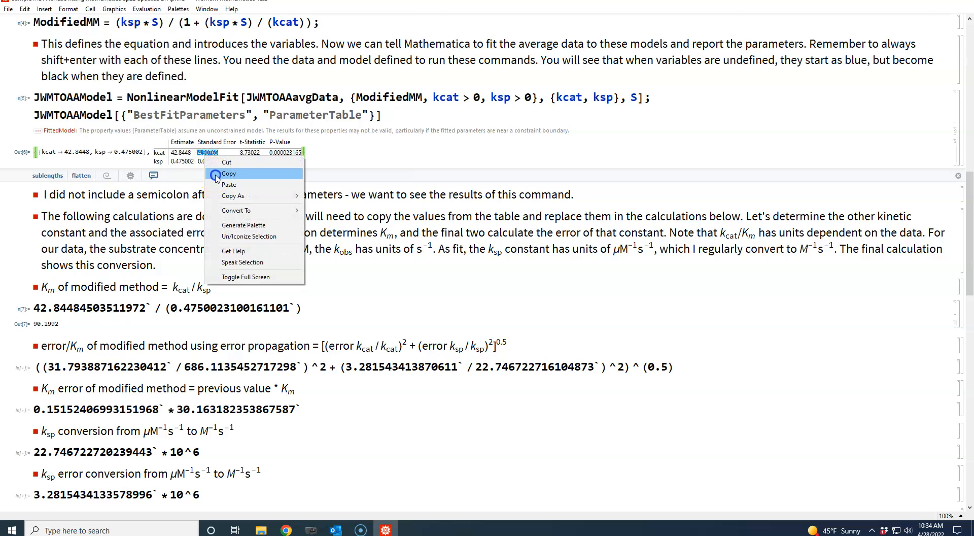
{"action": "left_click", "coordinate": [215, 174]}
{"action": "left_click_drag", "start_coordinate": [170, 367], "coordinate": [49, 355]}
{"action": "left_click", "coordinate": [101, 363]}
{"action": "right_click", "coordinate": [81, 354]}
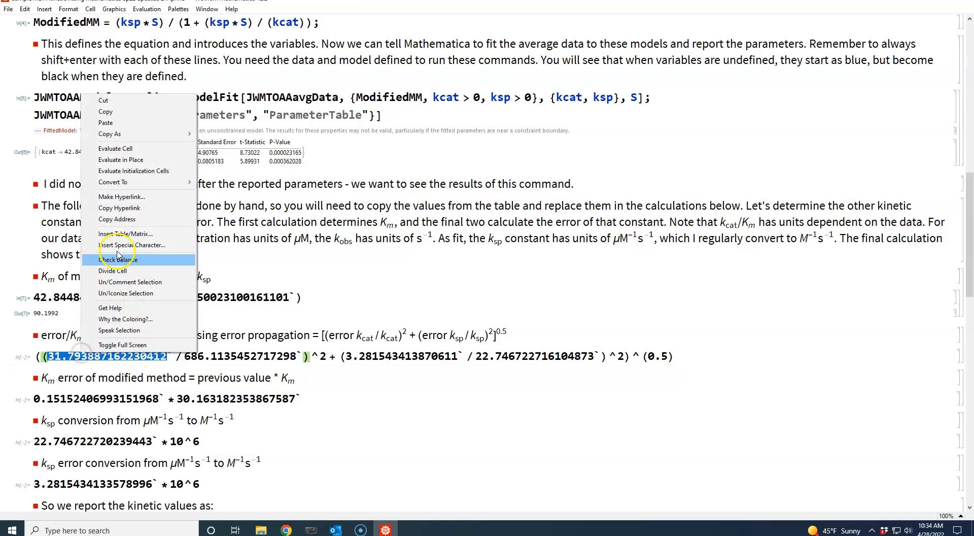
{"action": "left_click", "coordinate": [106, 123]}
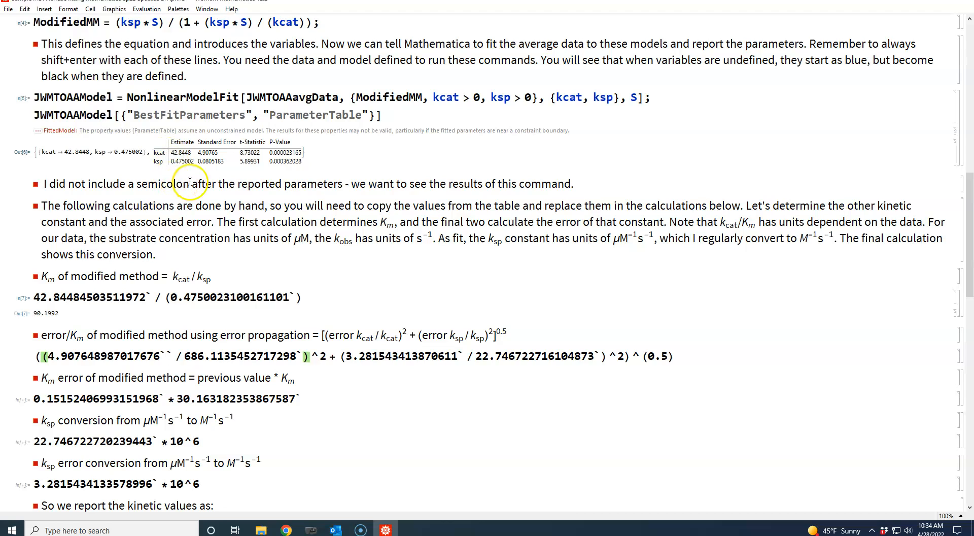
- Replace the kcat value in the error propagation formula with the table's kcat estimate, 42.84484503511972
{"action": "left_click", "coordinate": [183, 153]}
{"action": "double_click", "coordinate": [180, 153]}
{"action": "right_click", "coordinate": [176, 154]}
{"action": "left_click", "coordinate": [198, 171]}
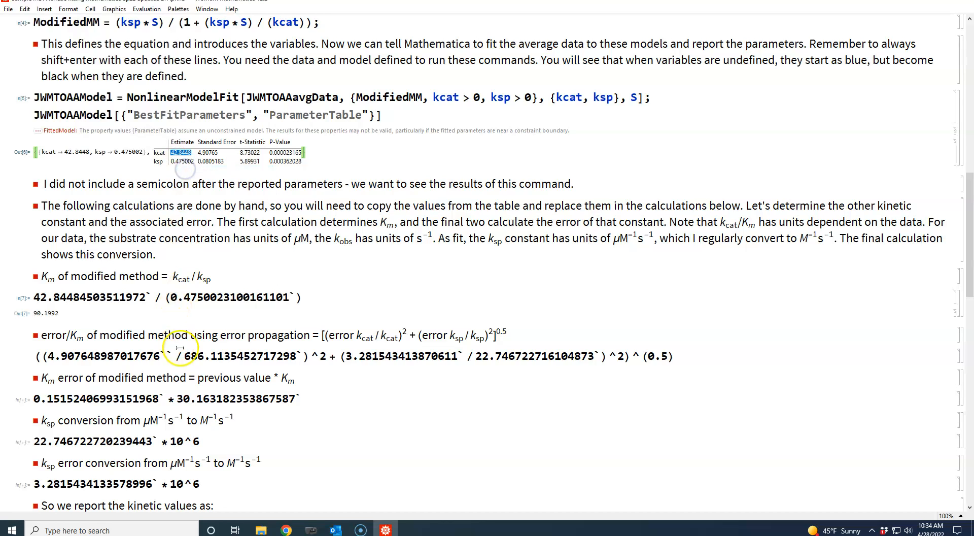
{"action": "left_click", "coordinate": [295, 355]}
{"action": "left_click_drag", "start_coordinate": [294, 355], "coordinate": [184, 356]}
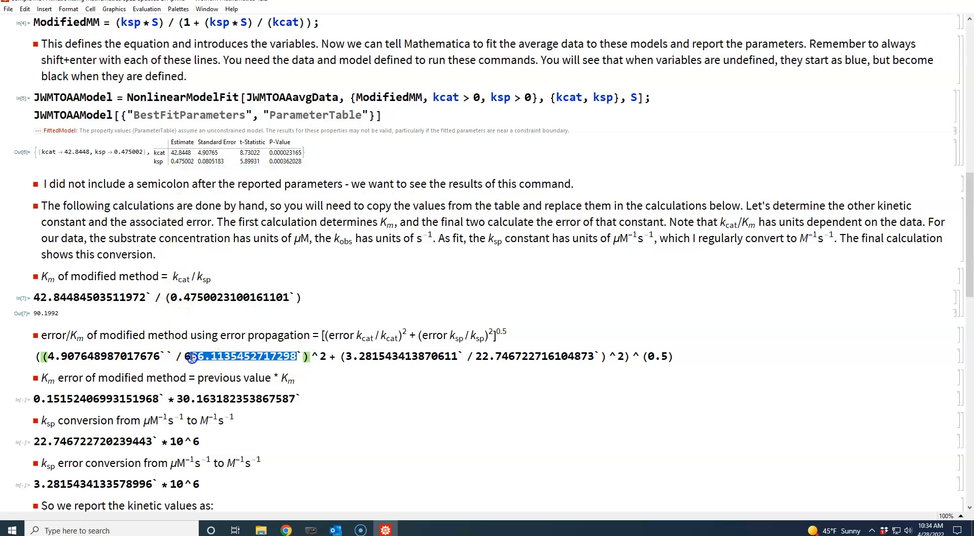
{"action": "right_click", "coordinate": [212, 357]}
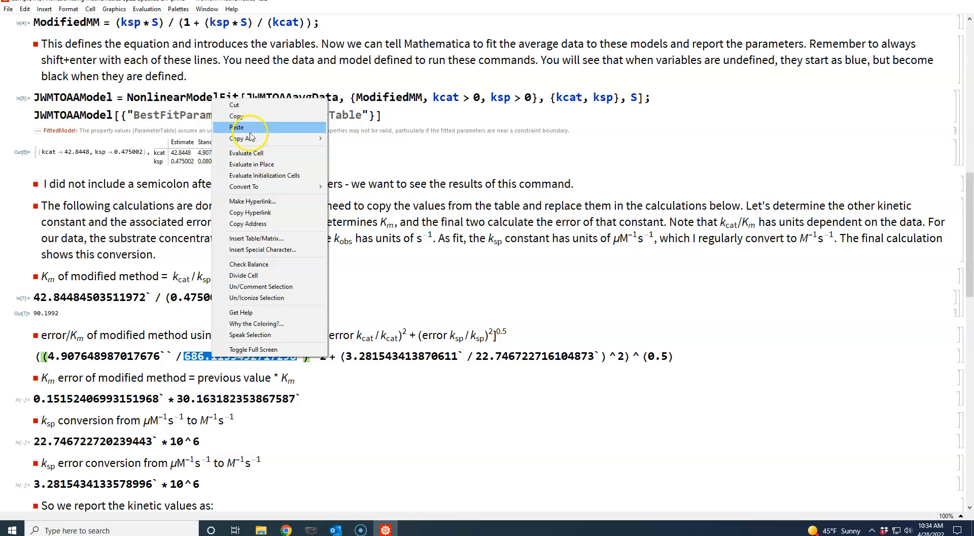
{"action": "left_click", "coordinate": [274, 127]}
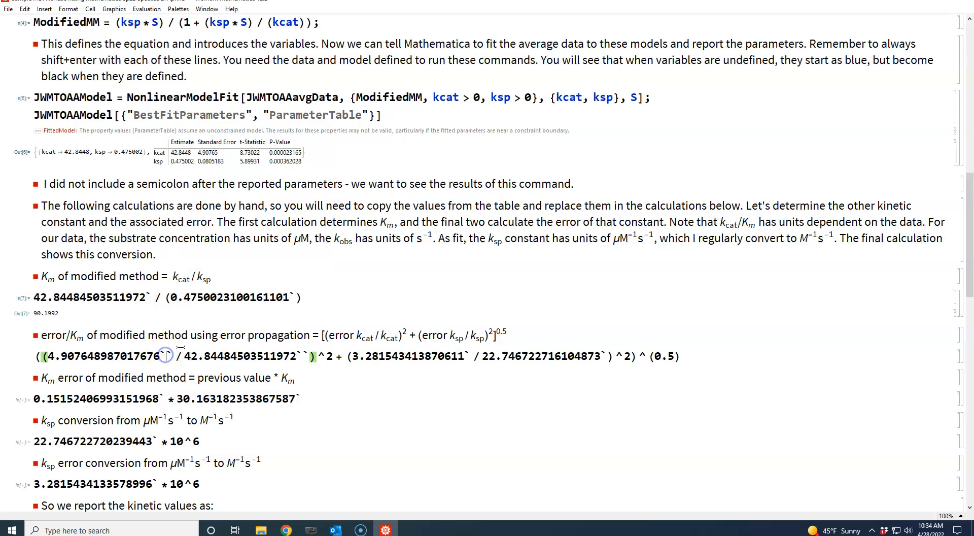
- Remove the duplicate backticks after the kcat error and kcat value in the error propagation formula
{"action": "key", "text": "BackSpace"}
{"action": "left_click", "coordinate": [295, 356]}
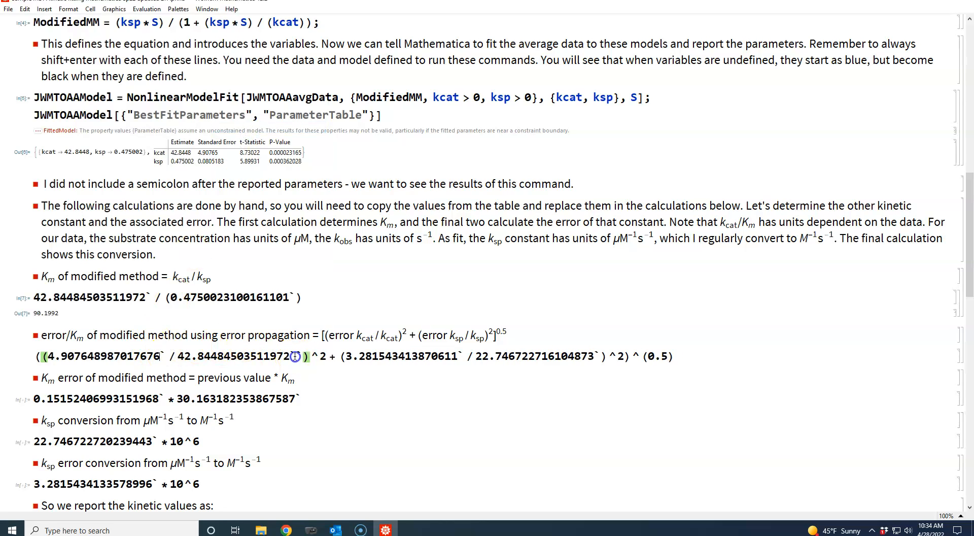
{"action": "key", "text": "BackSpace"}
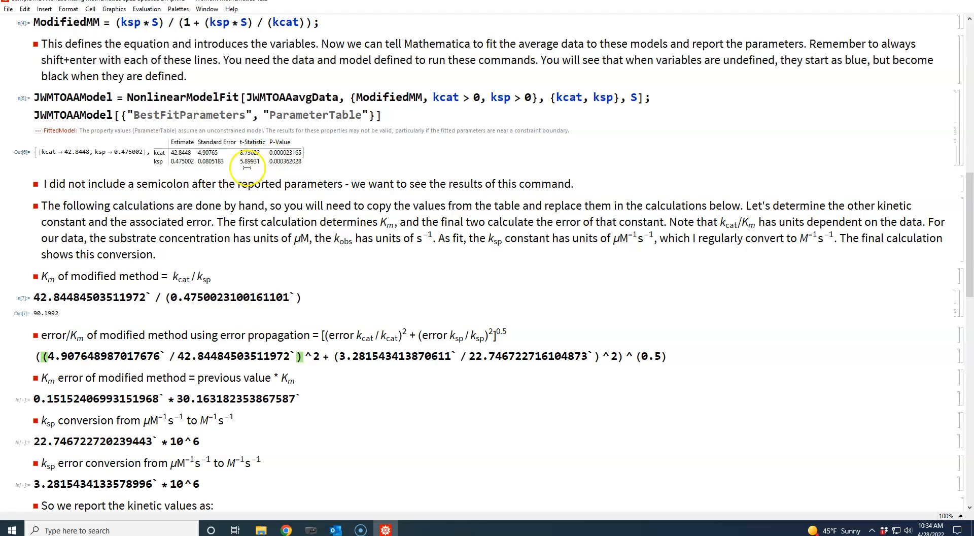
- Try to replace the ksp error in the error propagation formula with the ksp standard error from the parameter table, and undo the paste
{"action": "left_click_drag", "start_coordinate": [224, 162], "coordinate": [213, 160]}
{"action": "right_click", "coordinate": [199, 160]}
{"action": "left_click", "coordinate": [213, 178]}
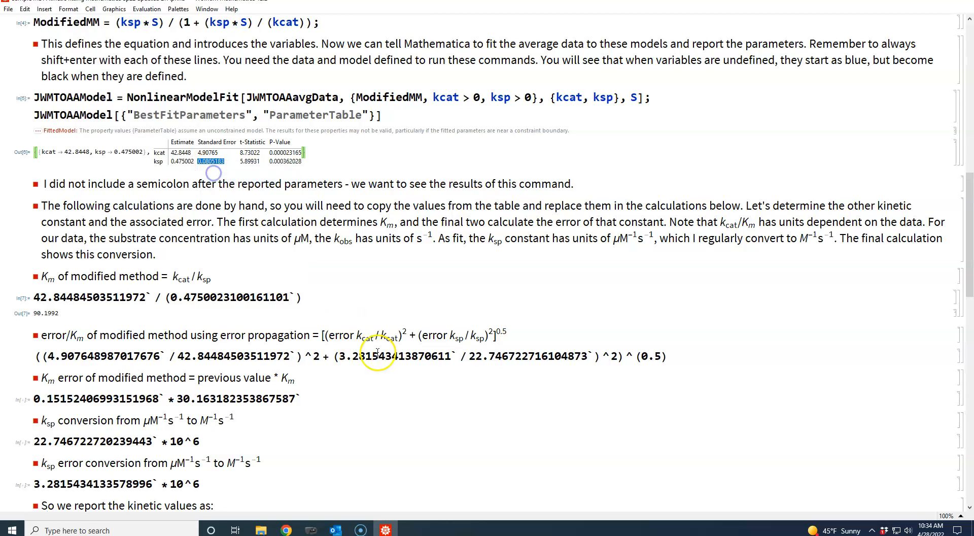
{"action": "left_click_drag", "start_coordinate": [452, 356], "coordinate": [350, 354]}
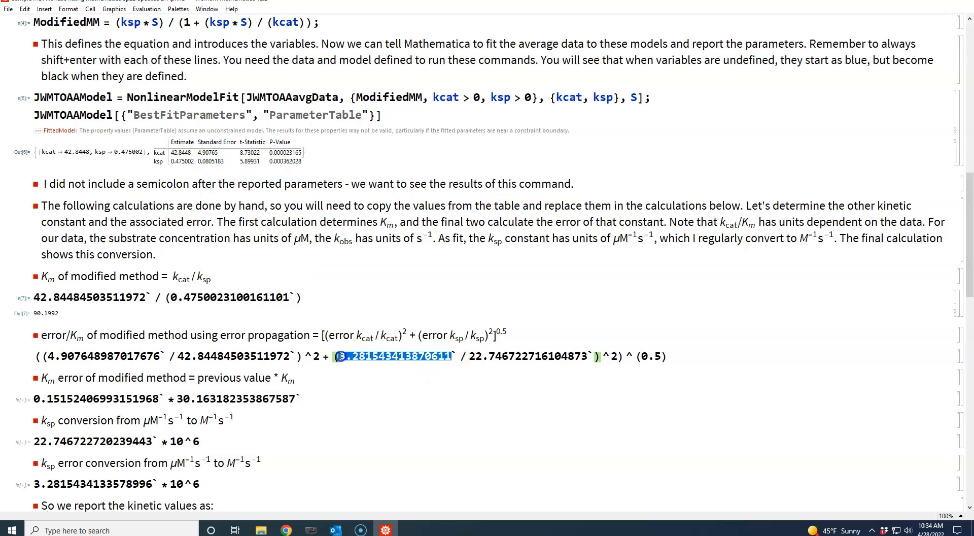
{"action": "right_click", "coordinate": [380, 363]}
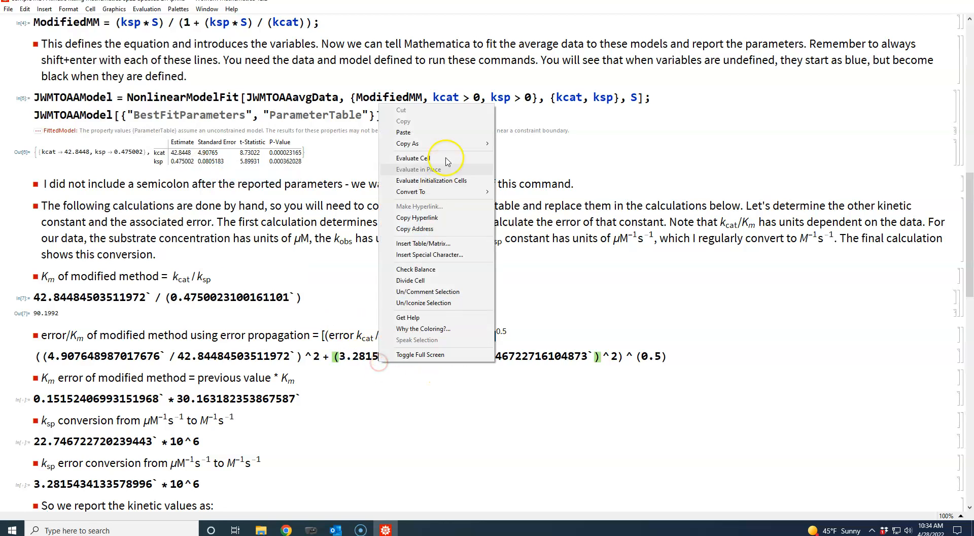
{"action": "left_click", "coordinate": [430, 133]}
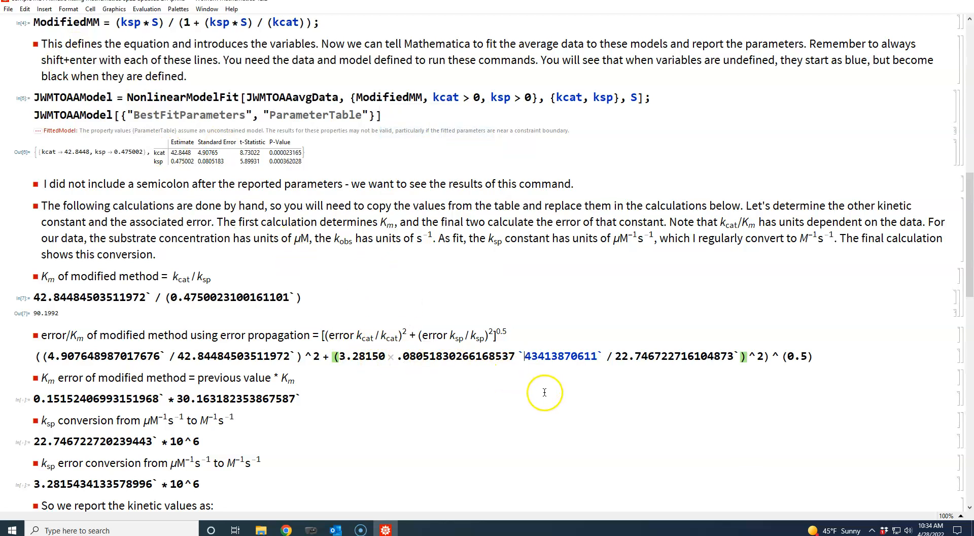
{"action": "left_click", "coordinate": [24, 9]}
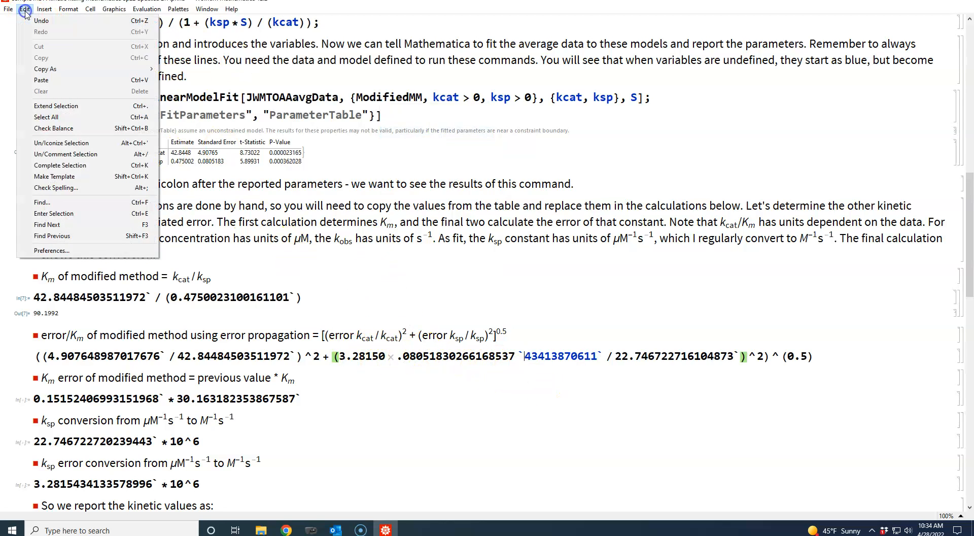
{"action": "left_click", "coordinate": [27, 21]}
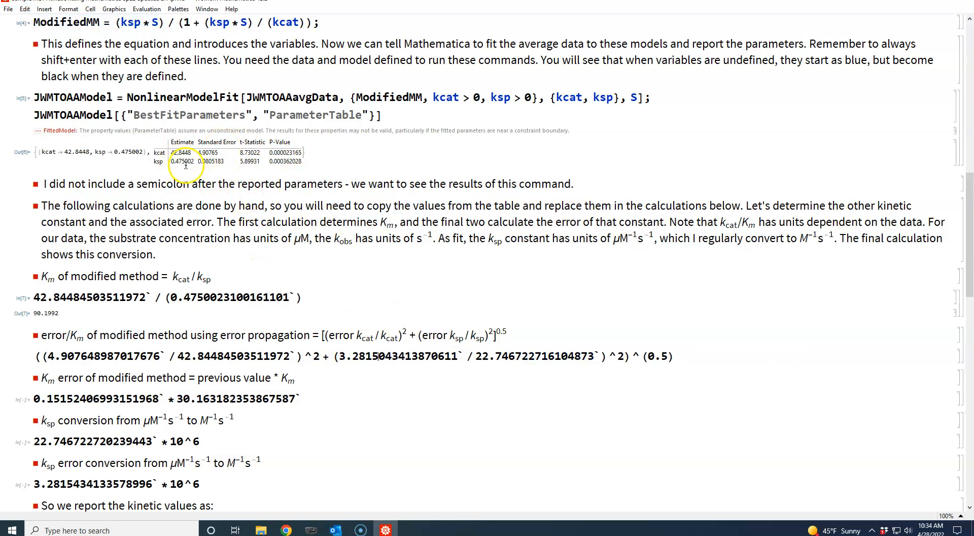
- Replace the ksp error in the error propagation formula with the ksp standard error copied from the parameter table, 0.08051830266168537
{"action": "left_click", "coordinate": [222, 162]}
{"action": "right_click", "coordinate": [201, 161]}
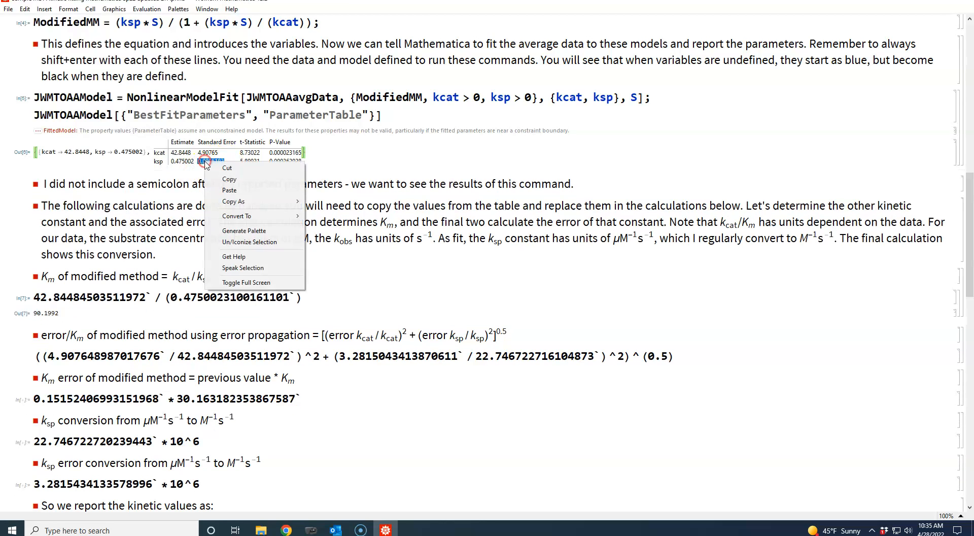
{"action": "left_click", "coordinate": [231, 180]}
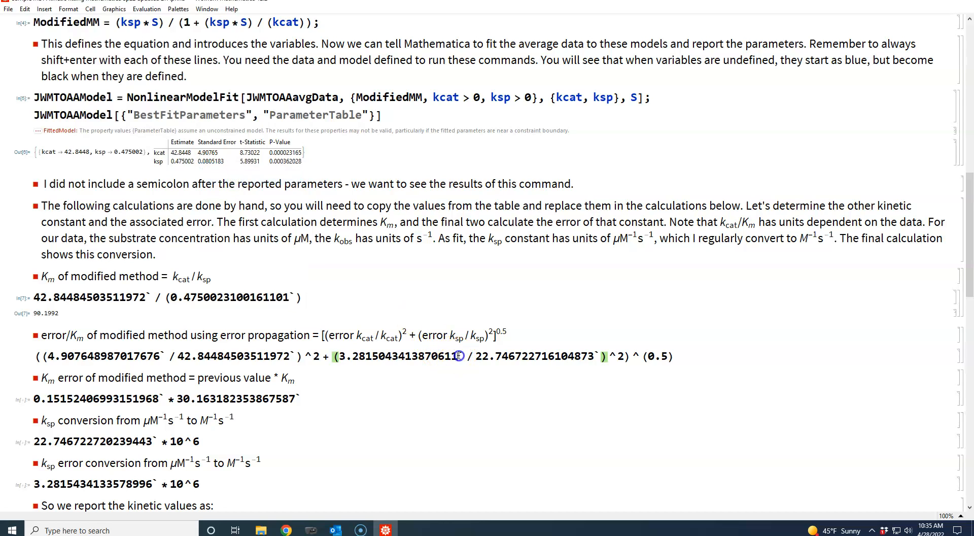
{"action": "left_click_drag", "start_coordinate": [458, 356], "coordinate": [372, 356]}
{"action": "right_click", "coordinate": [368, 356]}
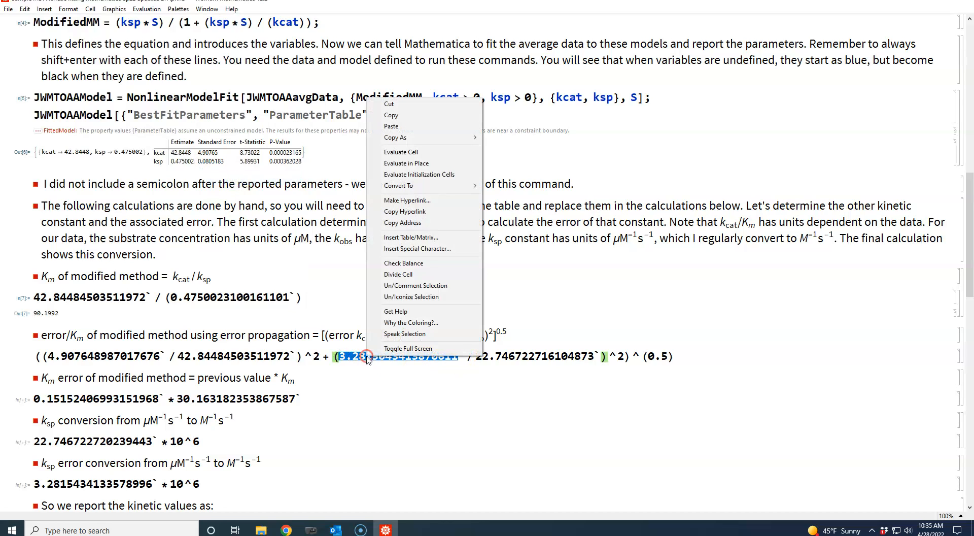
{"action": "left_click", "coordinate": [406, 126]}
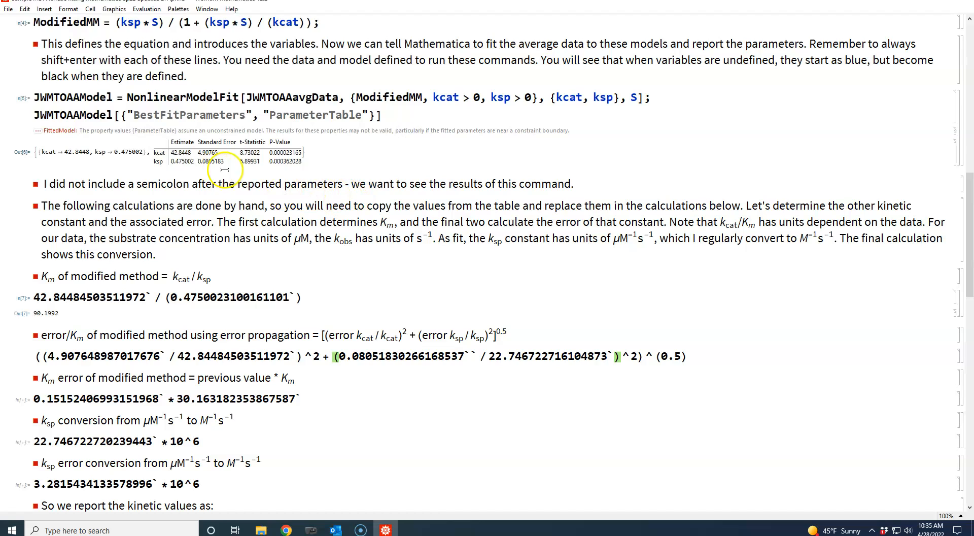
- Replace the ksp value in the error propagation formula with the table's ksp estimate, 0.4750023100161101
{"action": "left_click", "coordinate": [195, 160]}
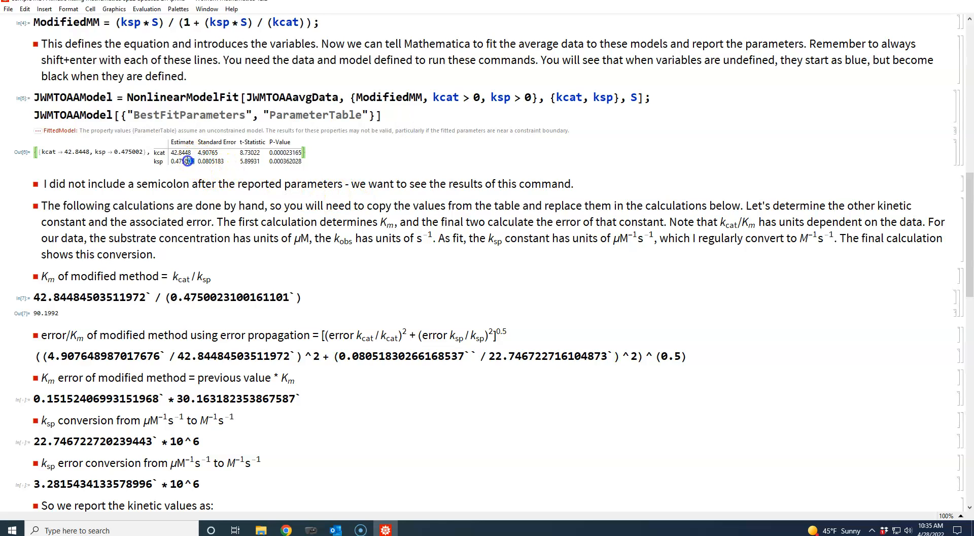
{"action": "right_click", "coordinate": [181, 162]}
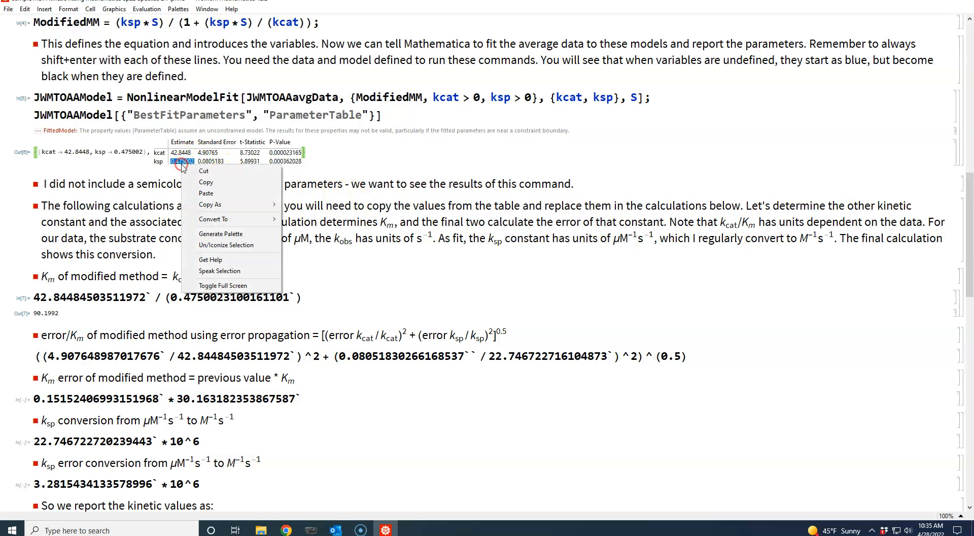
{"action": "left_click", "coordinate": [205, 185]}
{"action": "left_click_drag", "start_coordinate": [609, 356], "coordinate": [500, 356]}
{"action": "right_click", "coordinate": [489, 357]}
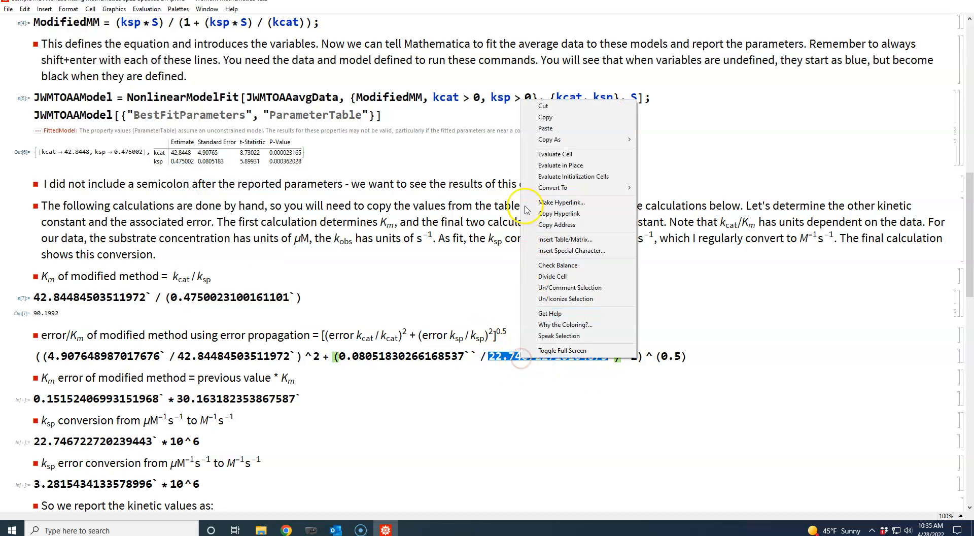
{"action": "left_click", "coordinate": [541, 130]}
- Remove the duplicate backticks after the ksp error and ksp value, and evaluate the error propagation formula
{"action": "left_click", "coordinate": [470, 356]}
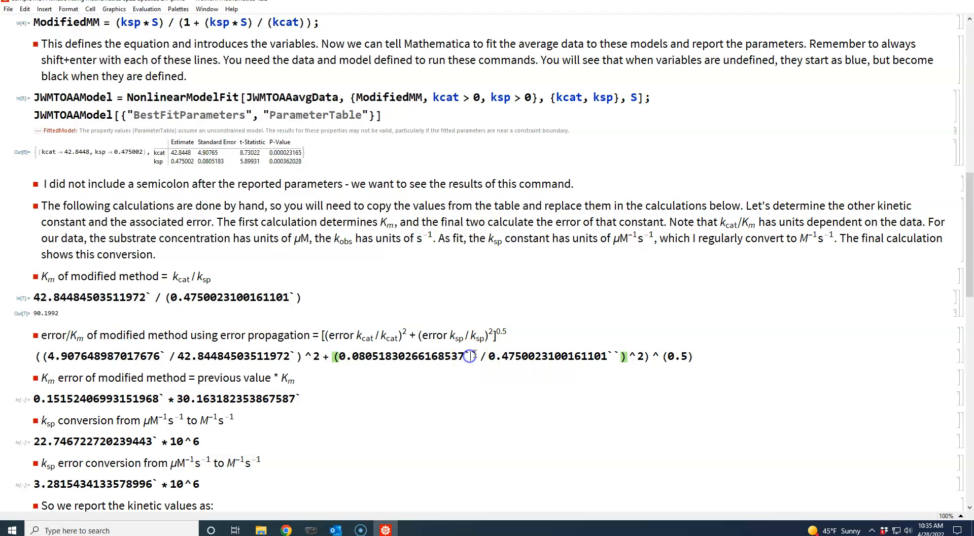
{"action": "key", "text": "BackSpace"}
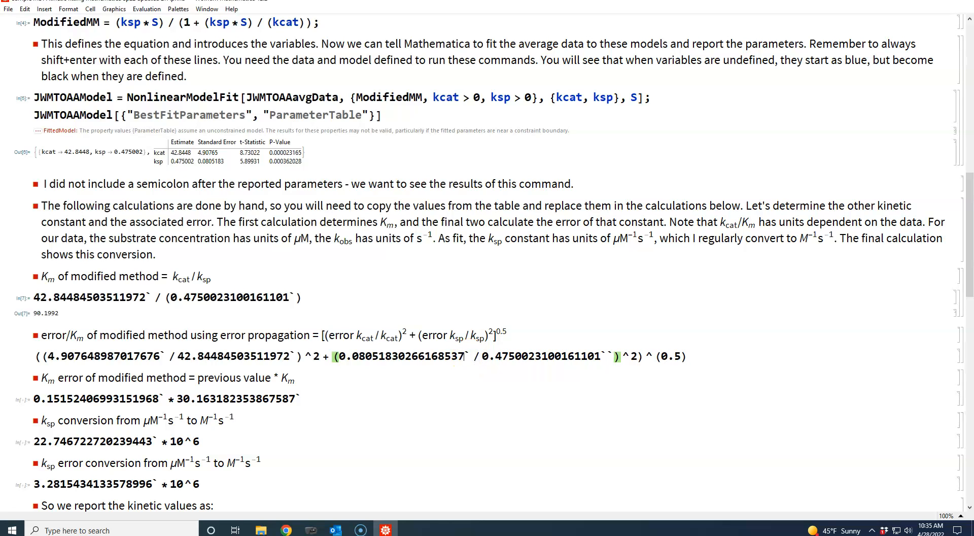
{"action": "left_click", "coordinate": [693, 356]}
{"action": "key", "text": "shift+Return"}
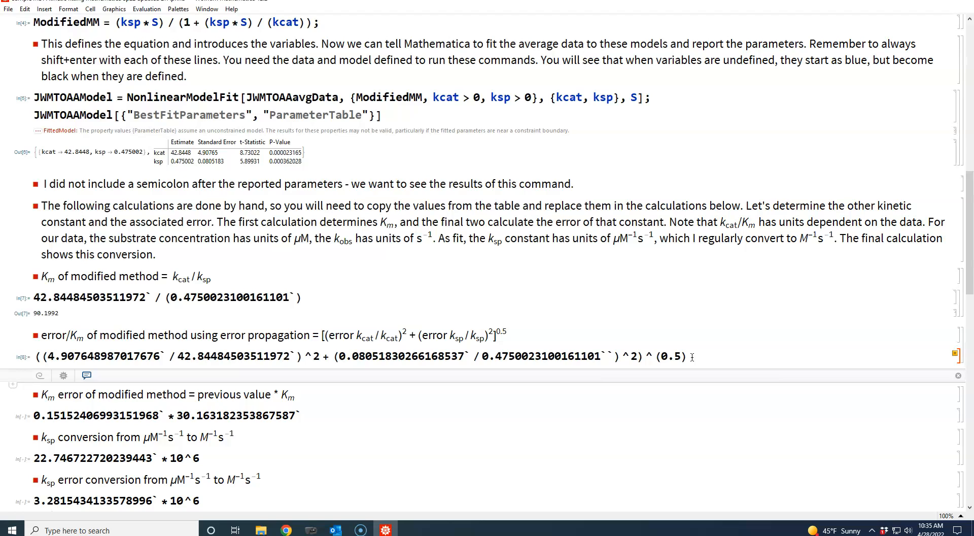
{"action": "left_click", "coordinate": [969, 290]}
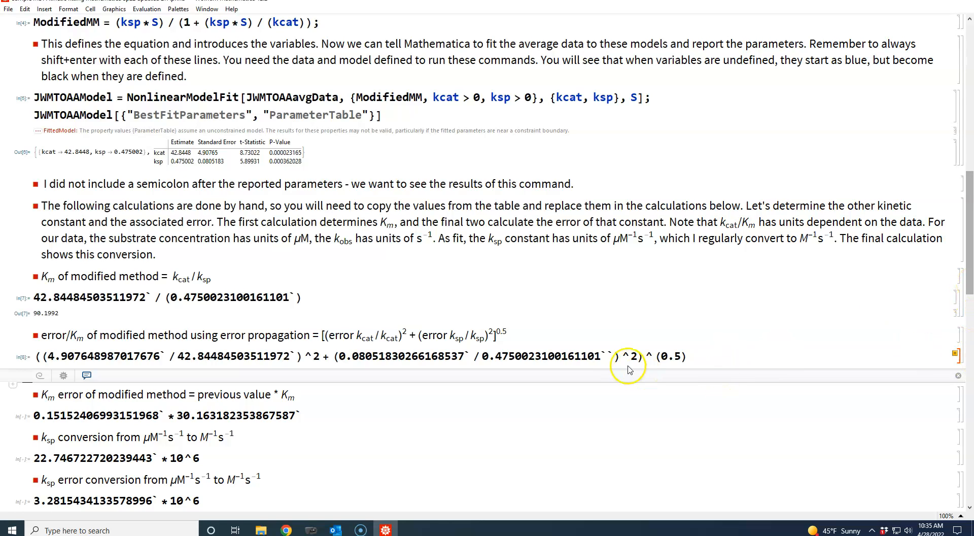
{"action": "left_click", "coordinate": [602, 352]}
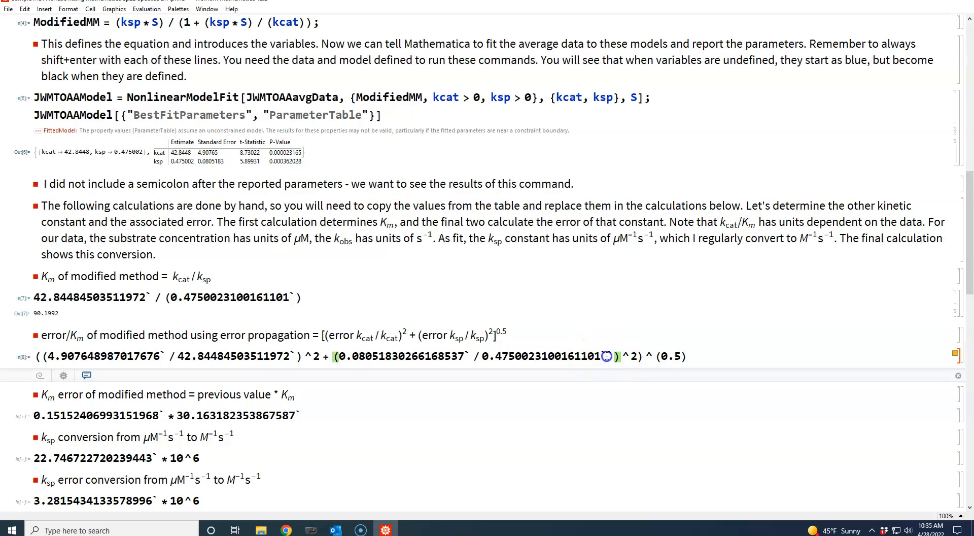
{"action": "key", "text": "BackSpace"}
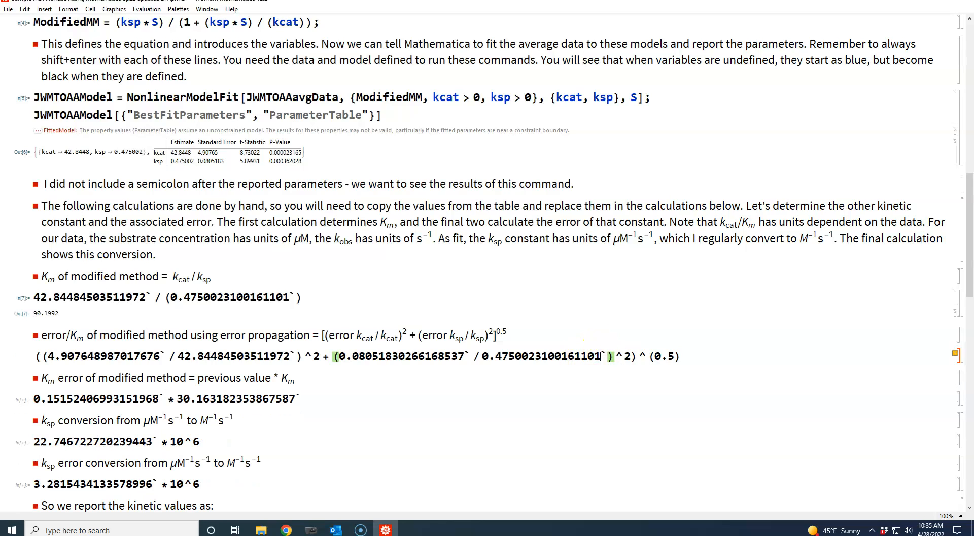
{"action": "left_click", "coordinate": [685, 354]}
{"action": "key", "text": "shift+Return"}
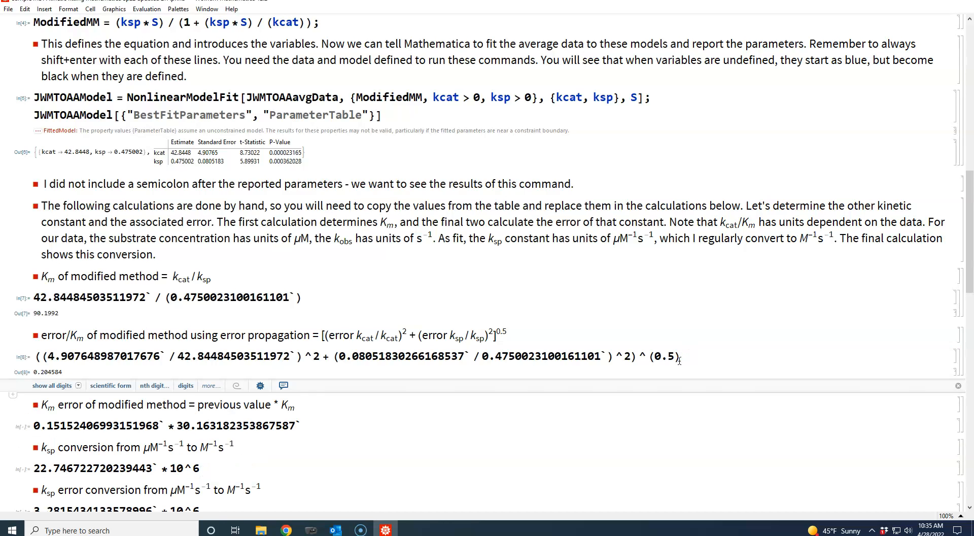
- Replace the first factor of the Km error calculation with the copied error propagation result, 0.20458395646093216
{"action": "left_click_drag", "start_coordinate": [969, 268], "coordinate": [970, 295]}
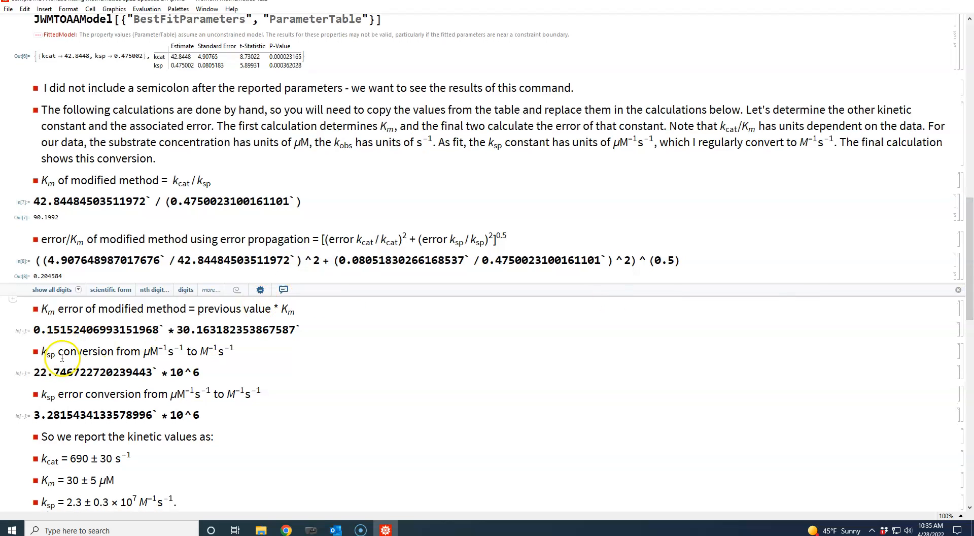
{"action": "left_click", "coordinate": [44, 324]}
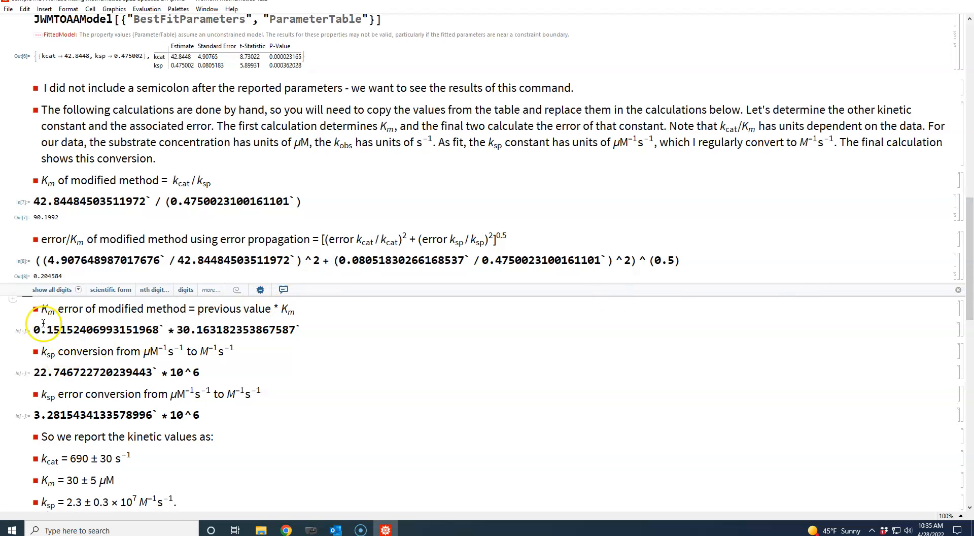
{"action": "left_click", "coordinate": [63, 275]}
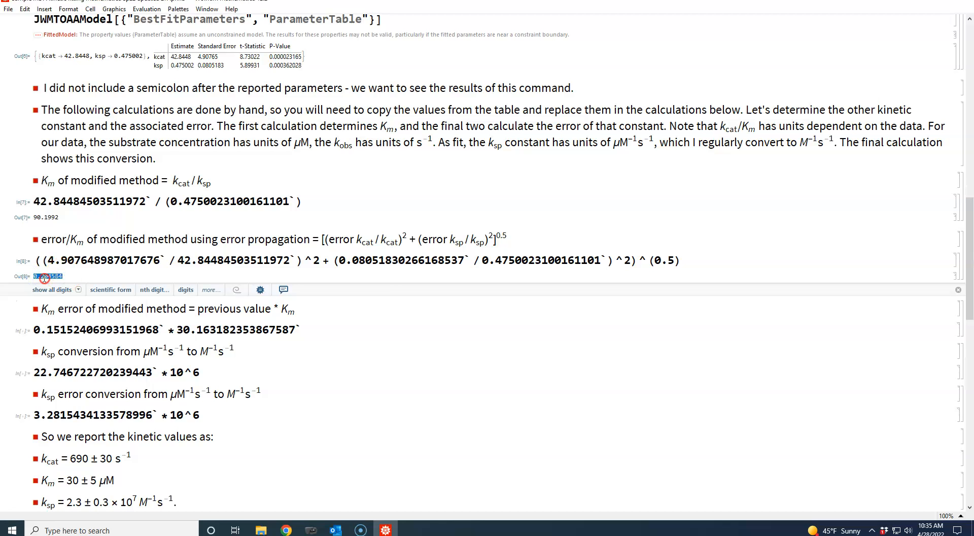
{"action": "right_click", "coordinate": [44, 277]}
{"action": "left_click", "coordinate": [51, 295]}
{"action": "left_click_drag", "start_coordinate": [159, 331], "coordinate": [43, 321]}
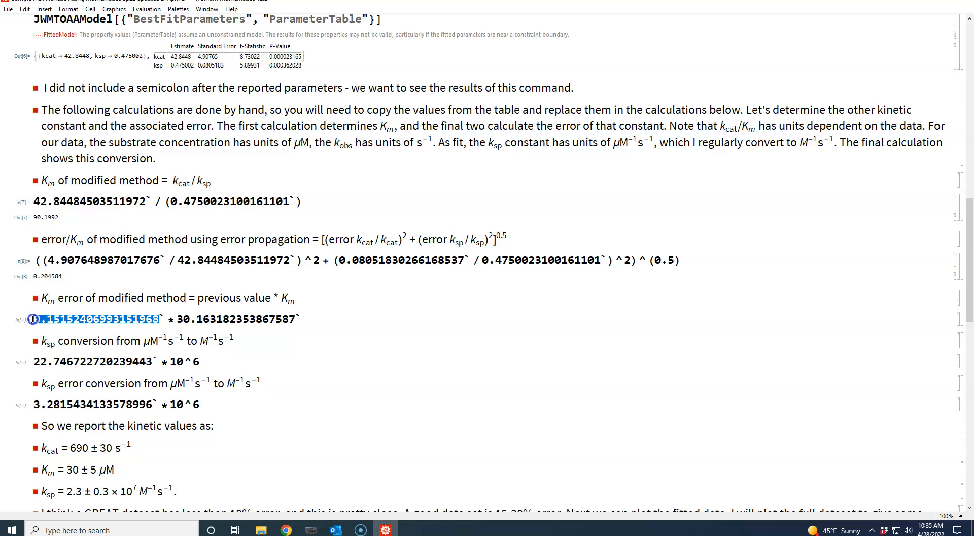
{"action": "right_click", "coordinate": [77, 319]}
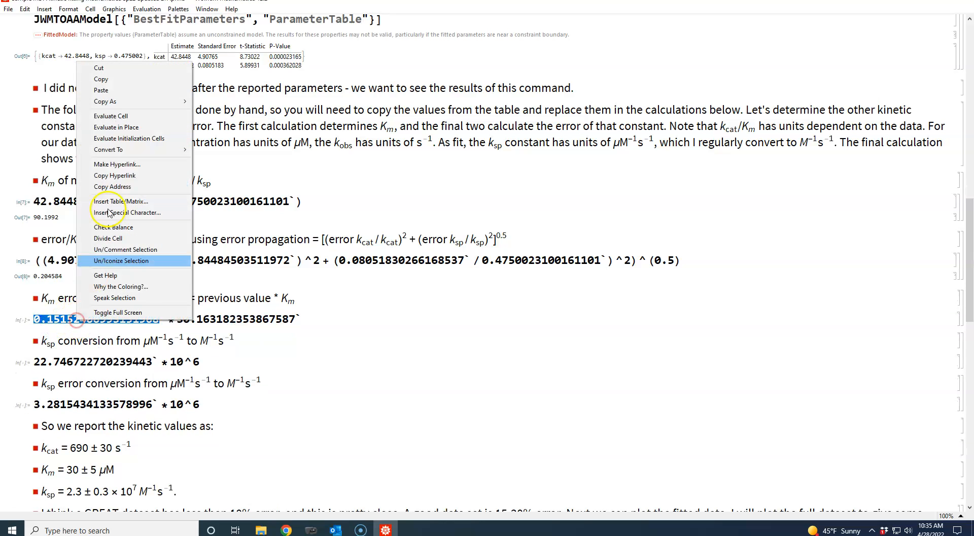
{"action": "left_click", "coordinate": [113, 91]}
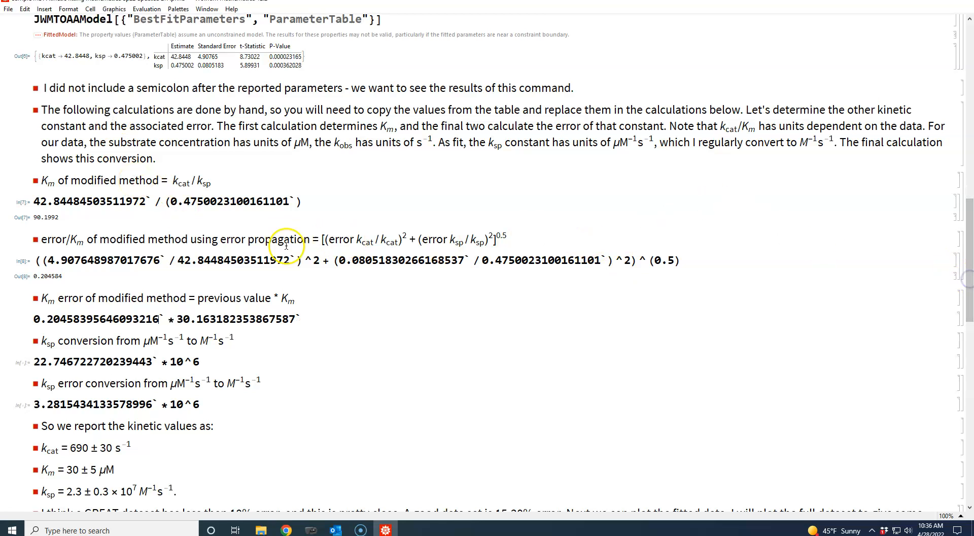
- Replace the Km factor in the Km error calculation with the copied Km result, 90.1992351019653, remove the duplicate backtick and evaluate the calculation
{"action": "left_click_drag", "start_coordinate": [61, 217], "coordinate": [38, 215]}
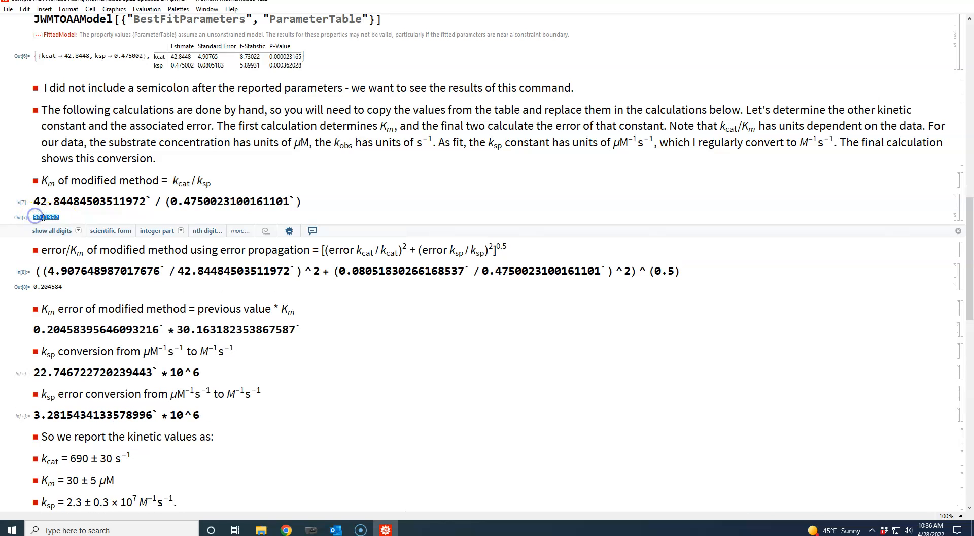
{"action": "right_click", "coordinate": [36, 216]}
{"action": "left_click", "coordinate": [54, 232]}
{"action": "left_click_drag", "start_coordinate": [296, 329], "coordinate": [180, 319]}
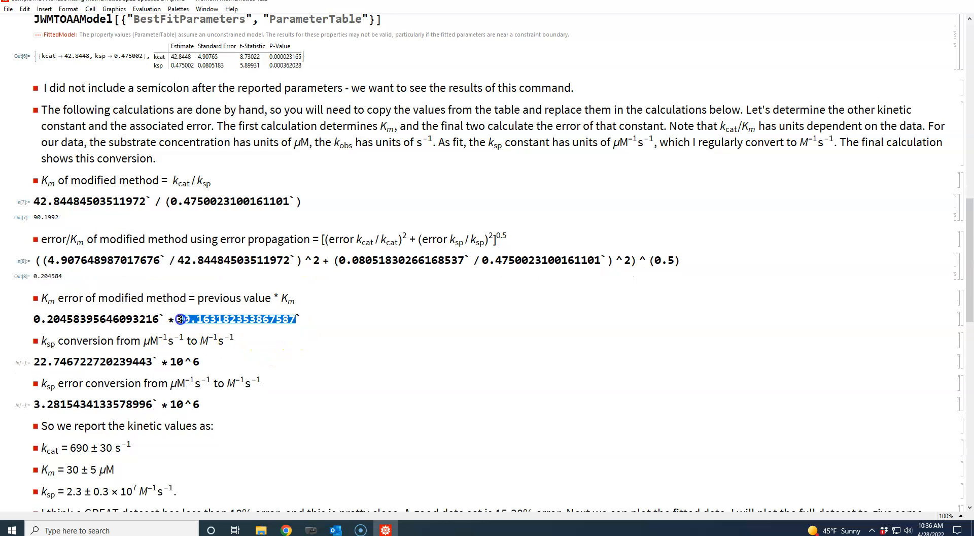
{"action": "right_click", "coordinate": [180, 318]}
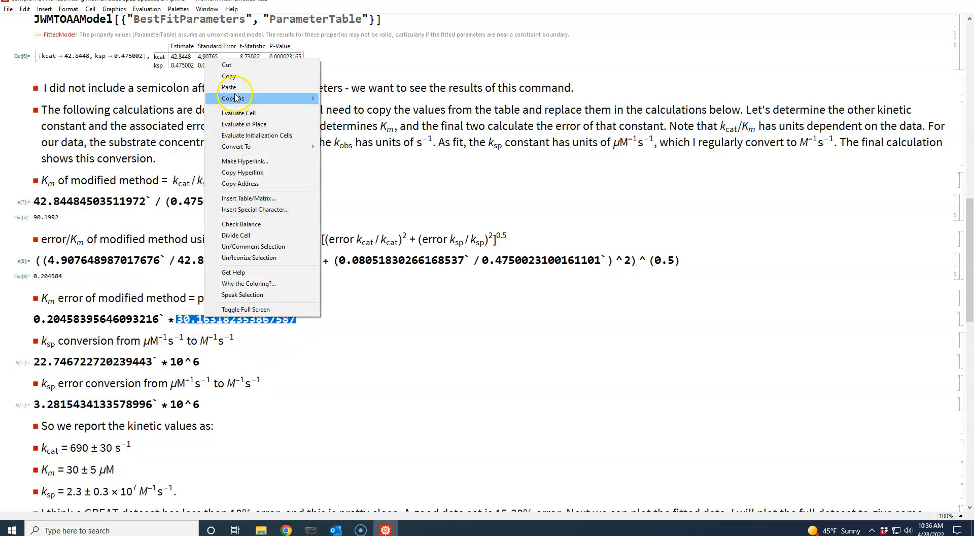
{"action": "left_click", "coordinate": [229, 87]}
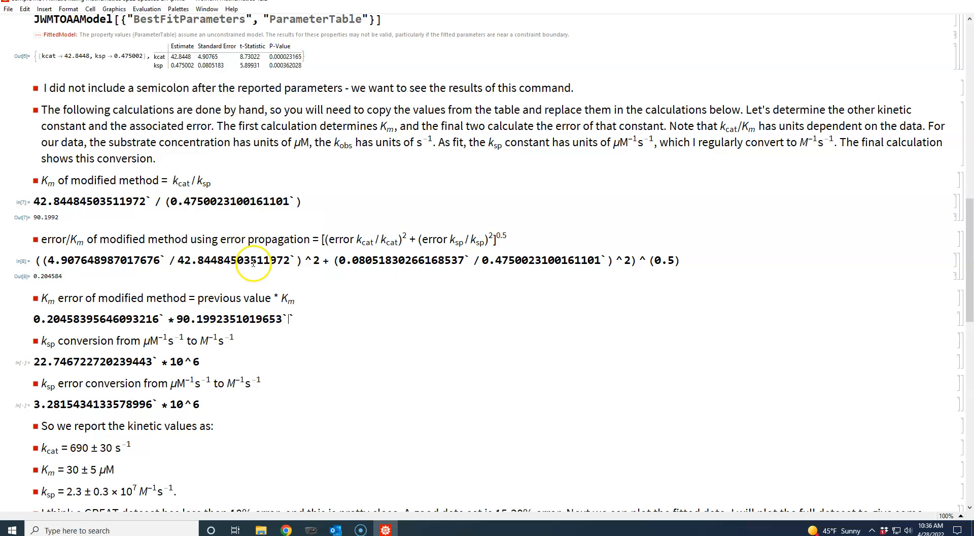
{"action": "left_click", "coordinate": [297, 323]}
{"action": "key", "text": "shift+Return"}
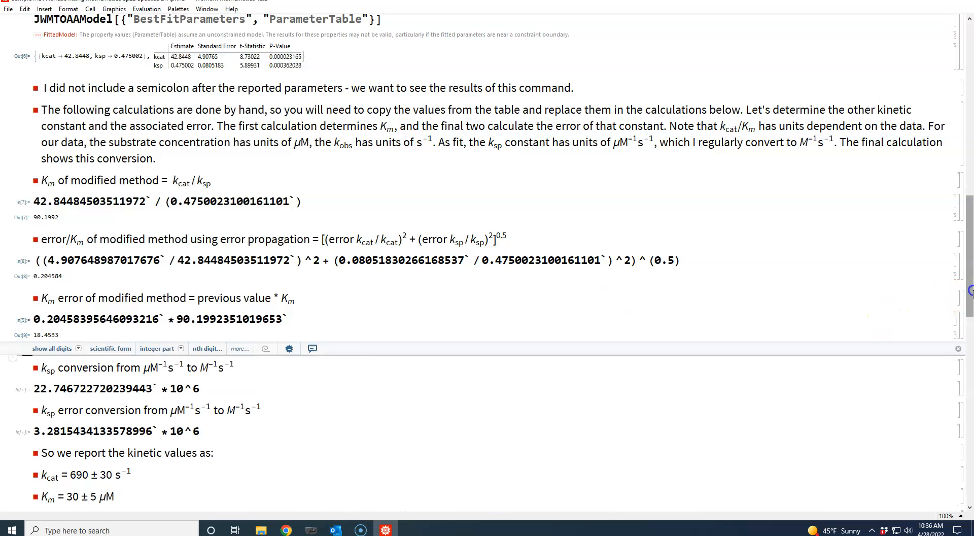
- Replace the value in the ksp unit conversion with the table's ksp estimate, 0.4750023100161101, and evaluate the conversion
{"action": "left_click_drag", "start_coordinate": [970, 291], "coordinate": [970, 319]}
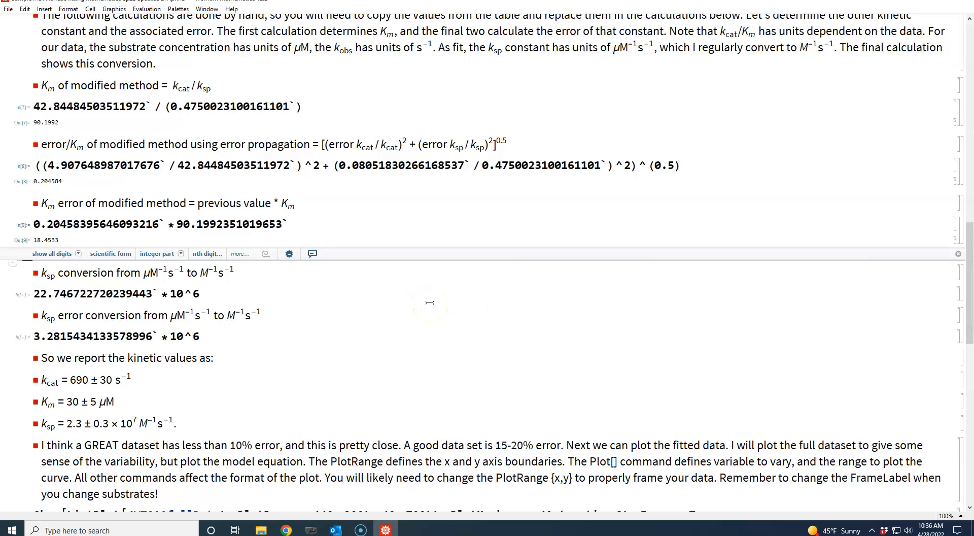
{"action": "left_click_drag", "start_coordinate": [970, 280], "coordinate": [970, 205]}
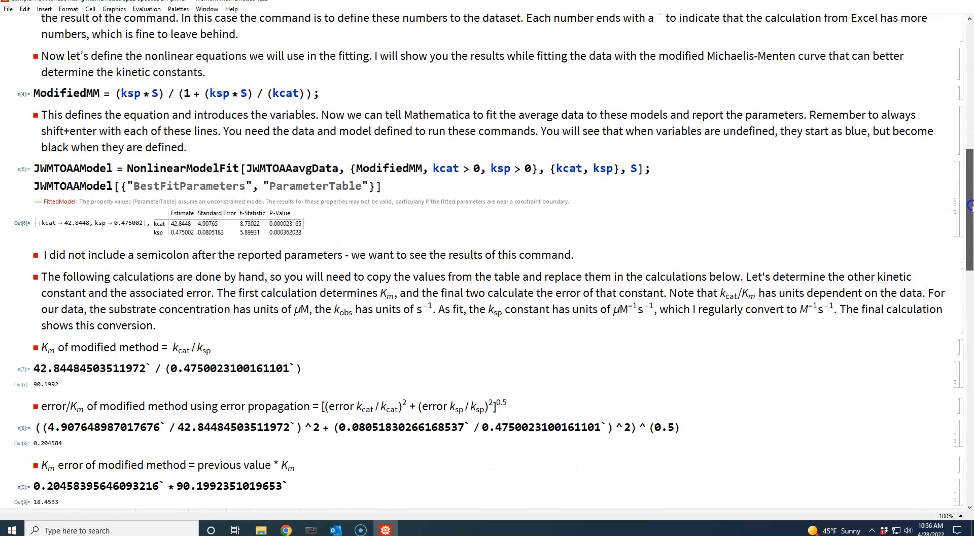
{"action": "double_click", "coordinate": [173, 232]}
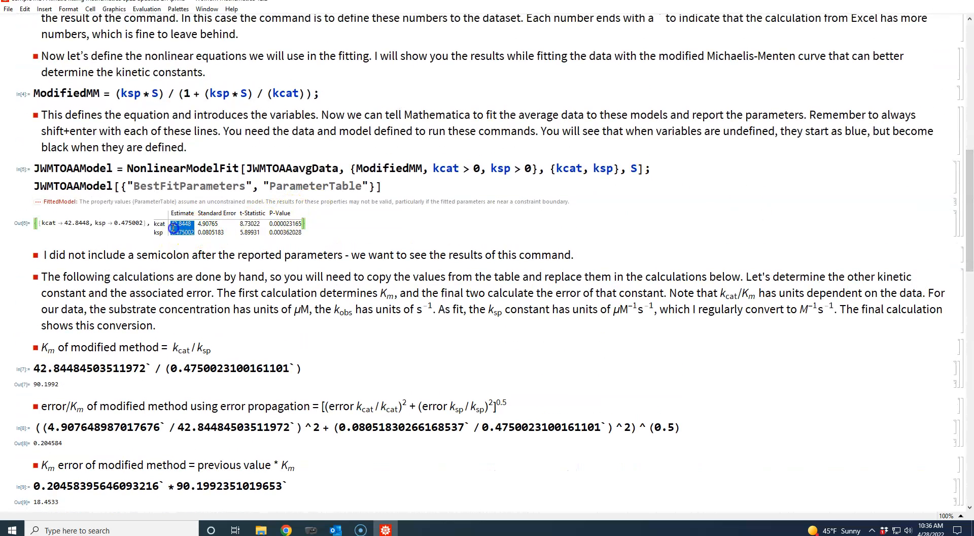
{"action": "right_click", "coordinate": [181, 232]}
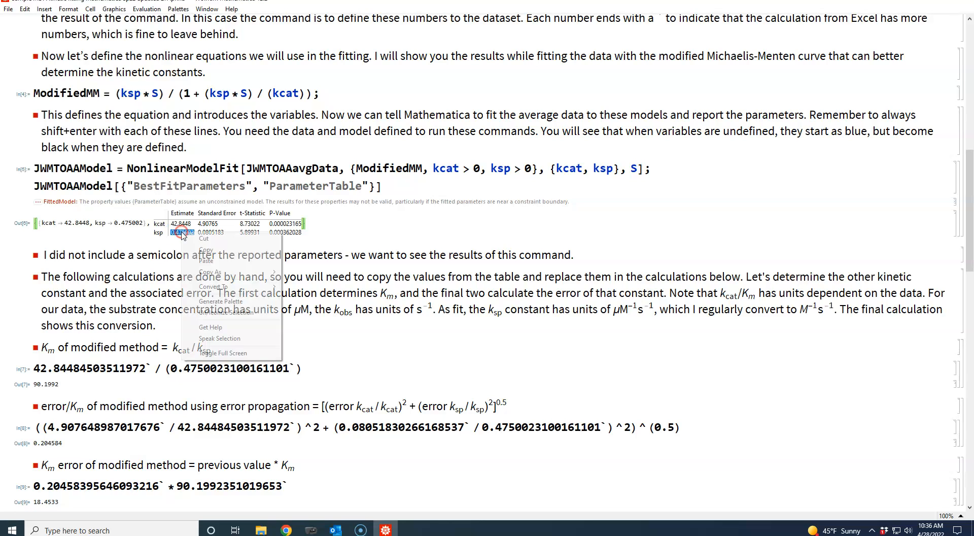
{"action": "left_click", "coordinate": [205, 249]}
{"action": "left_click_drag", "start_coordinate": [969, 253], "coordinate": [966, 317]}
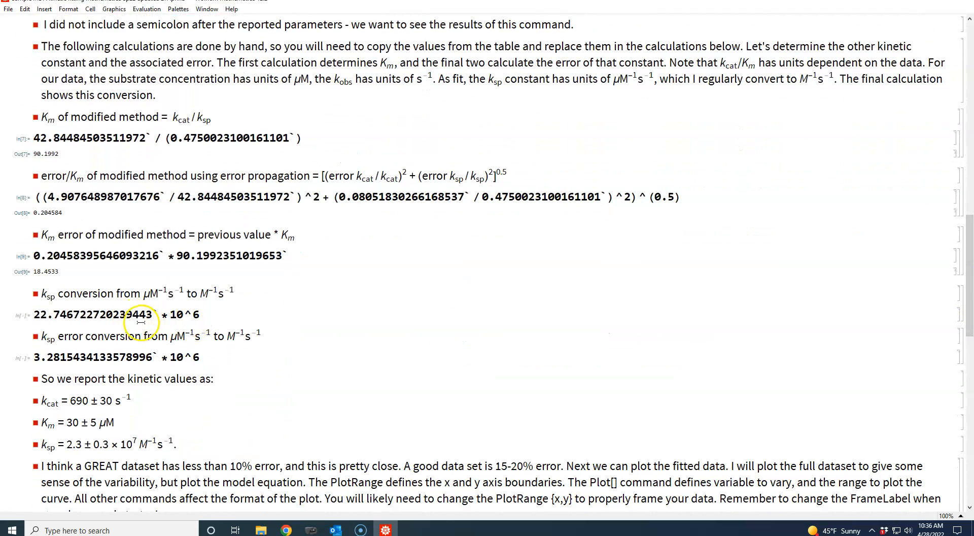
{"action": "left_click_drag", "start_coordinate": [159, 314], "coordinate": [33, 315]}
{"action": "right_click", "coordinate": [68, 313]}
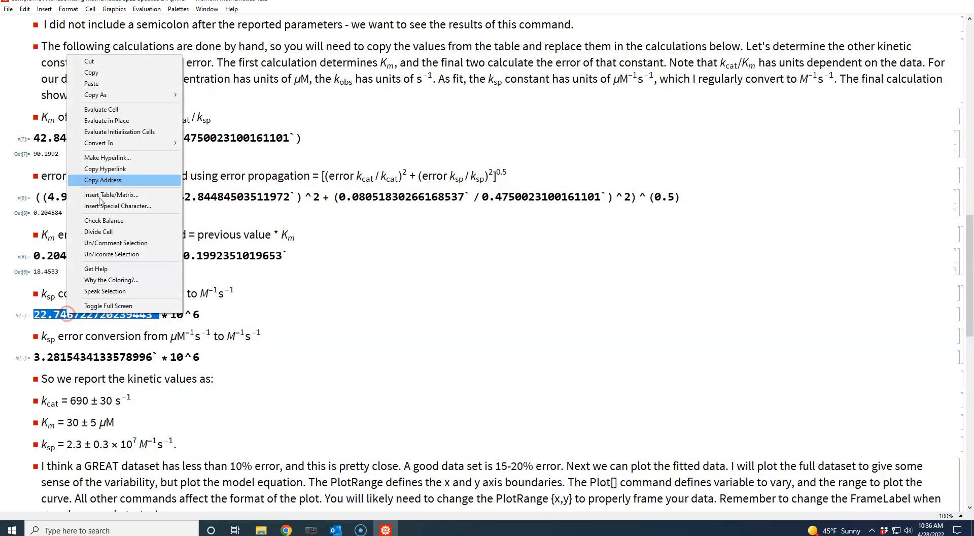
{"action": "left_click", "coordinate": [91, 83]}
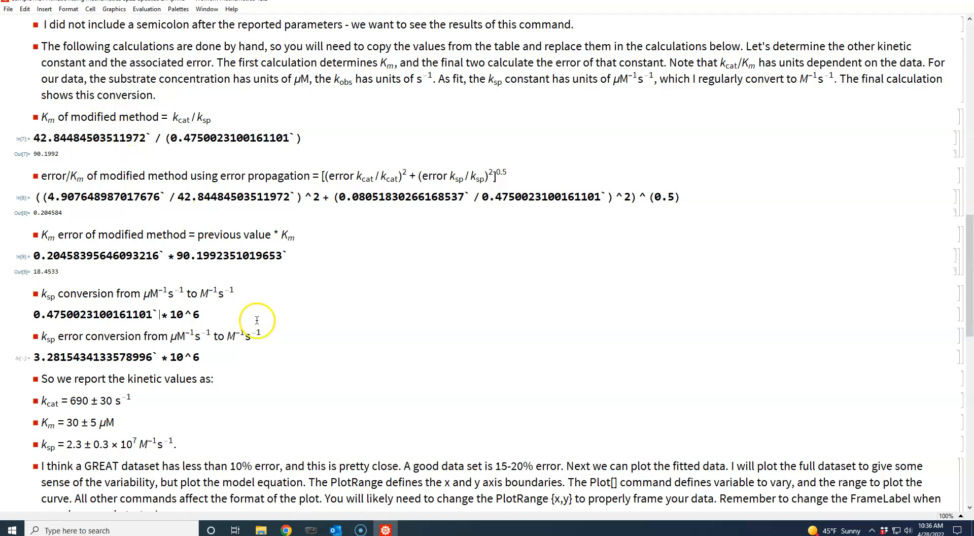
{"action": "left_click", "coordinate": [215, 312]}
{"action": "key", "text": "shift+Return"}
{"action": "left_click", "coordinate": [127, 343]}
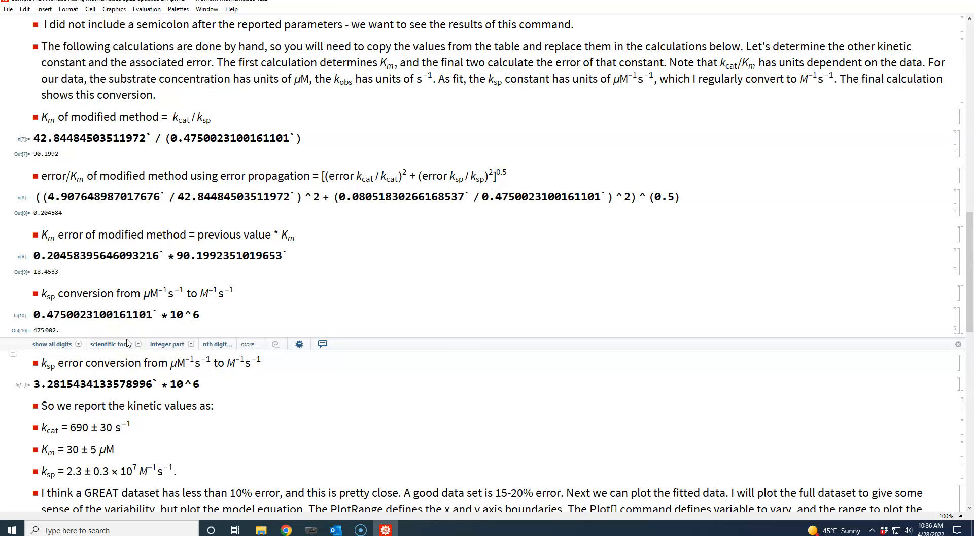
- Replace the value in the ksp error conversion with the table's ksp standard error, 0.08051830266168537
{"action": "left_click", "coordinate": [970, 299]}
{"action": "mouse_move", "coordinate": [969, 300]}
{"action": "left_mouse_down"}
{"action": "mouse_move", "coordinate": [970, 319]}
{"action": "mouse_move", "coordinate": [970, 245]}
{"action": "mouse_move", "coordinate": [970, 293]}
{"action": "left_mouse_up"}
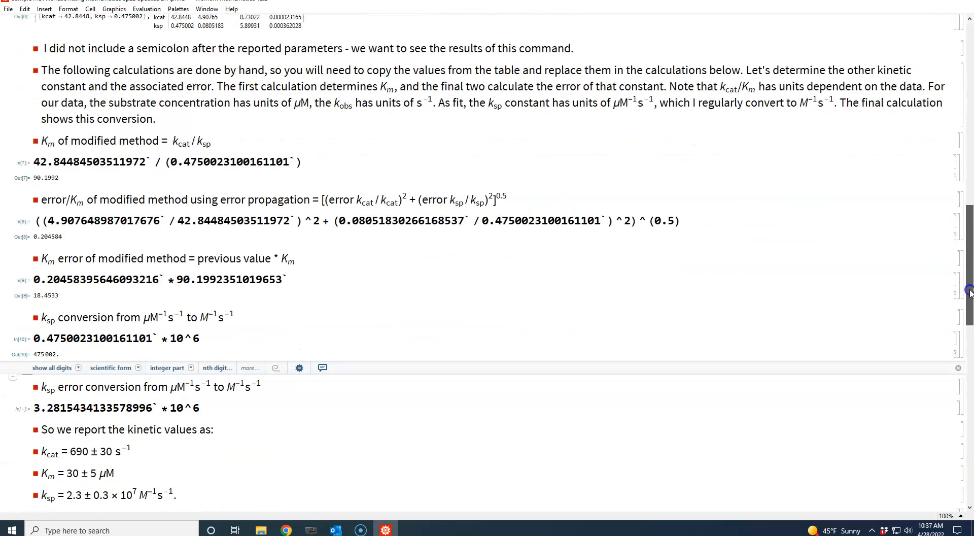
{"action": "left_click_drag", "start_coordinate": [970, 294], "coordinate": [970, 245]}
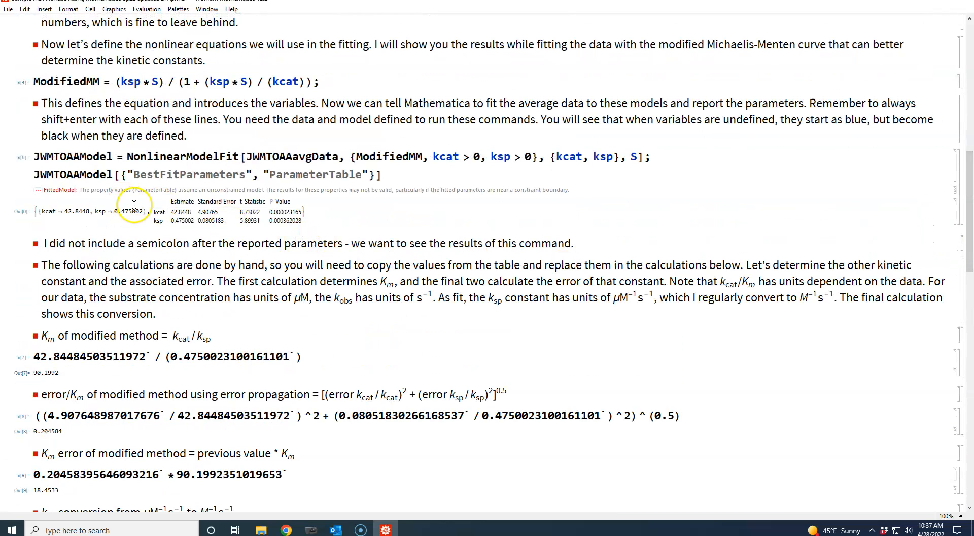
{"action": "left_click", "coordinate": [221, 221]}
{"action": "right_click", "coordinate": [199, 219]}
{"action": "left_click", "coordinate": [224, 234]}
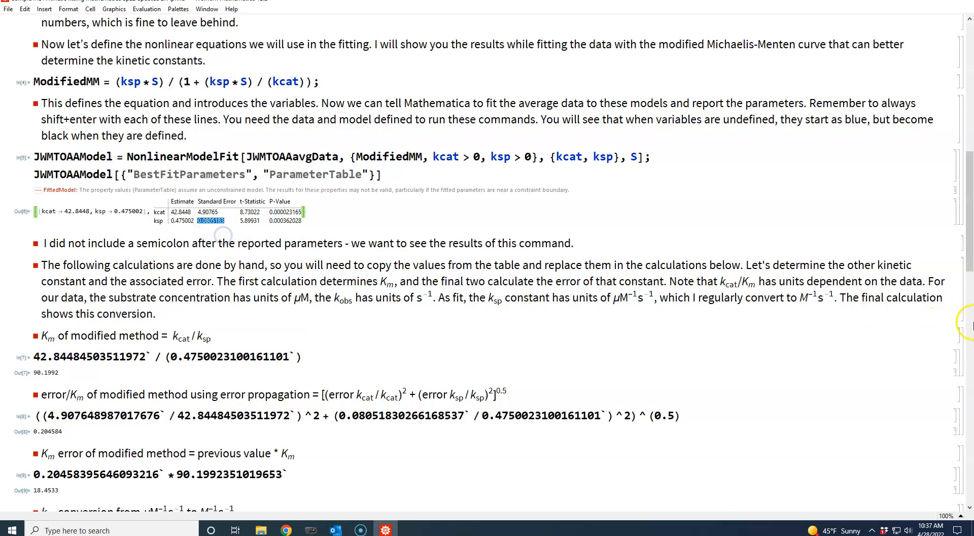
{"action": "left_click_drag", "start_coordinate": [970, 257], "coordinate": [967, 333]}
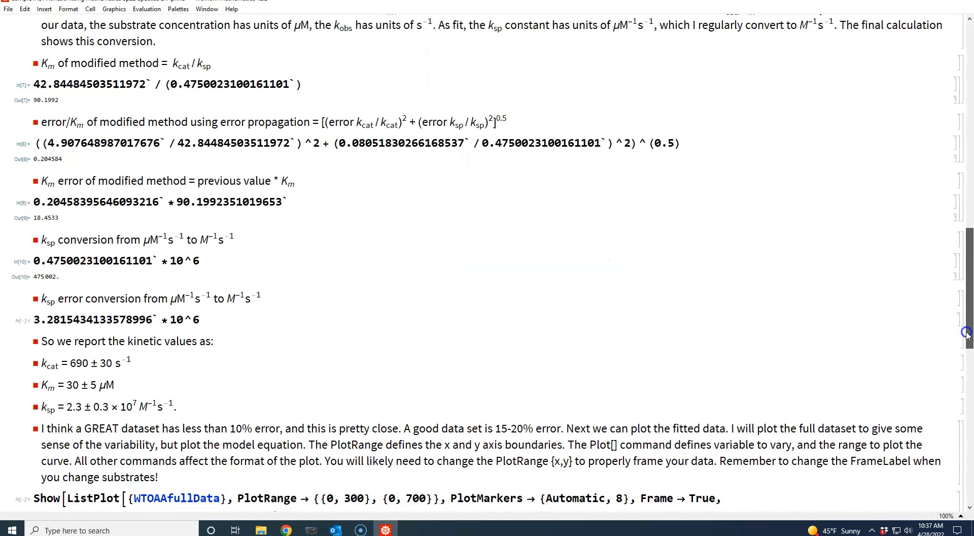
{"action": "left_click_drag", "start_coordinate": [967, 333], "coordinate": [966, 333]}
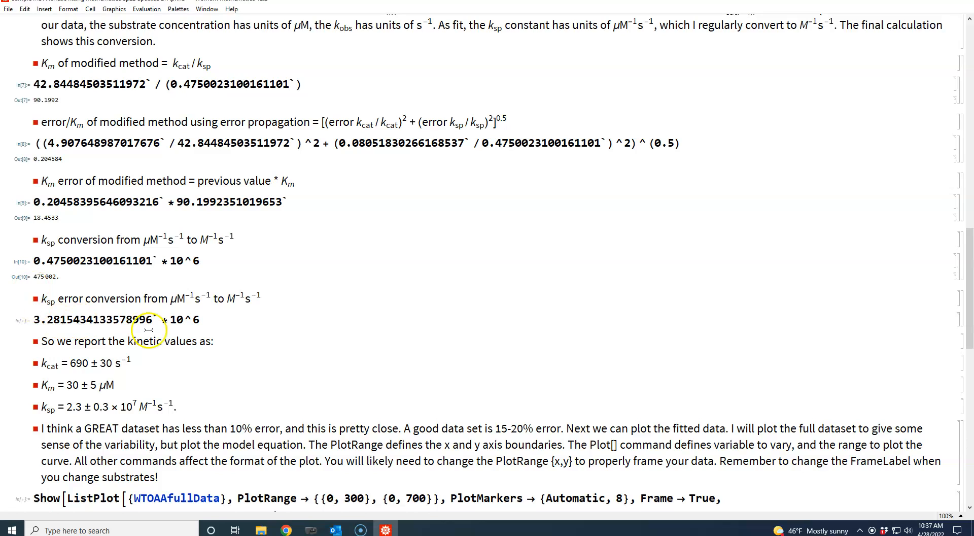
{"action": "left_click_drag", "start_coordinate": [155, 319], "coordinate": [39, 320]}
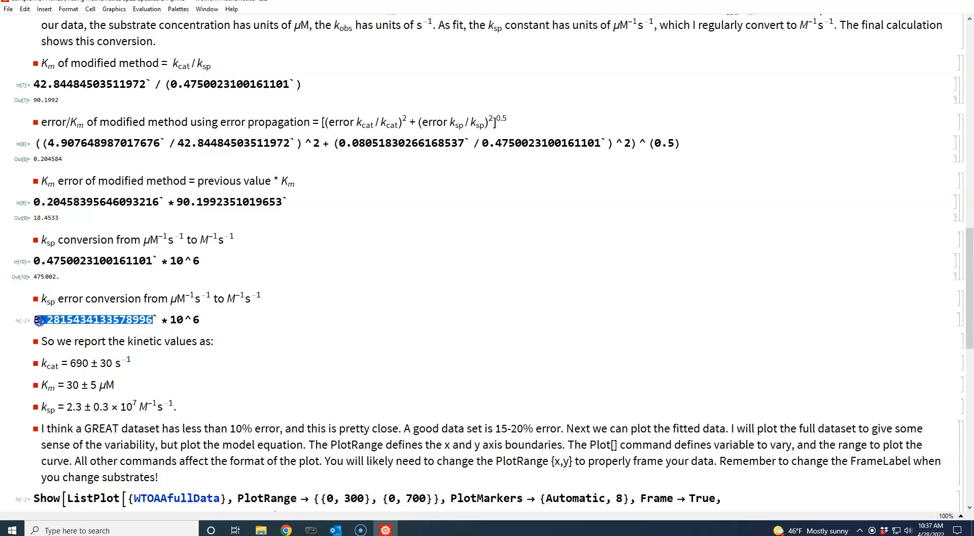
{"action": "right_click", "coordinate": [90, 320]}
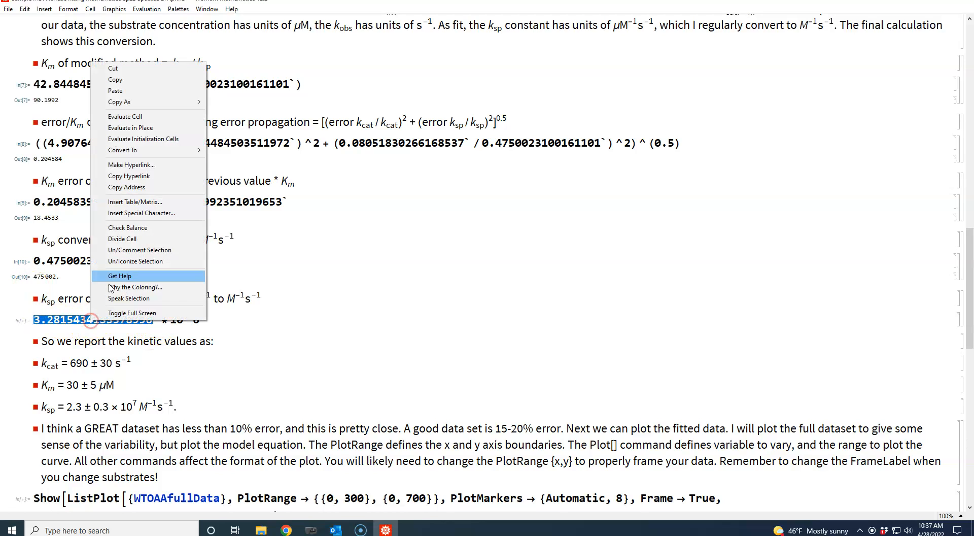
{"action": "left_click", "coordinate": [115, 90]}
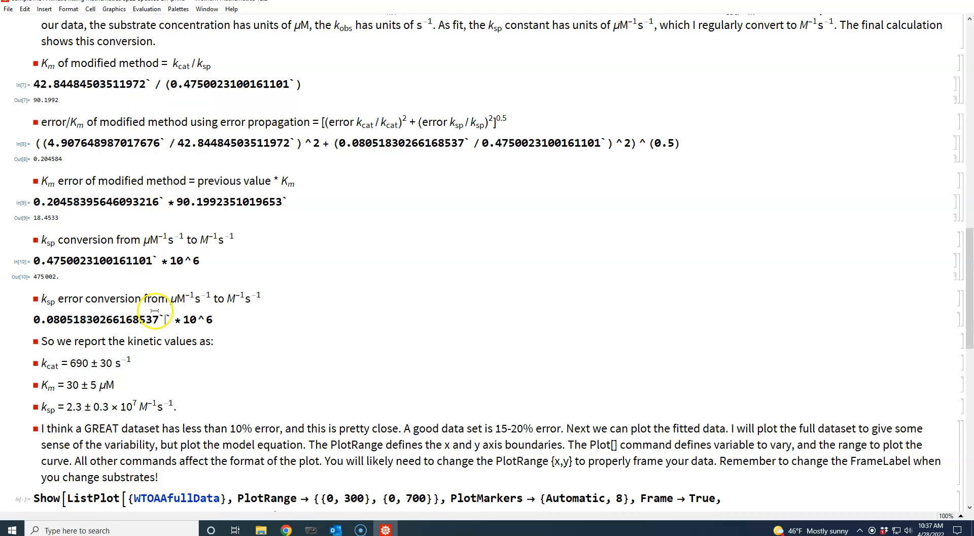
- Remove the duplicate backtick after the ksp error value and evaluate the ksp error conversion
{"action": "key", "text": "BackSpace"}
{"action": "left_click", "coordinate": [216, 319]}
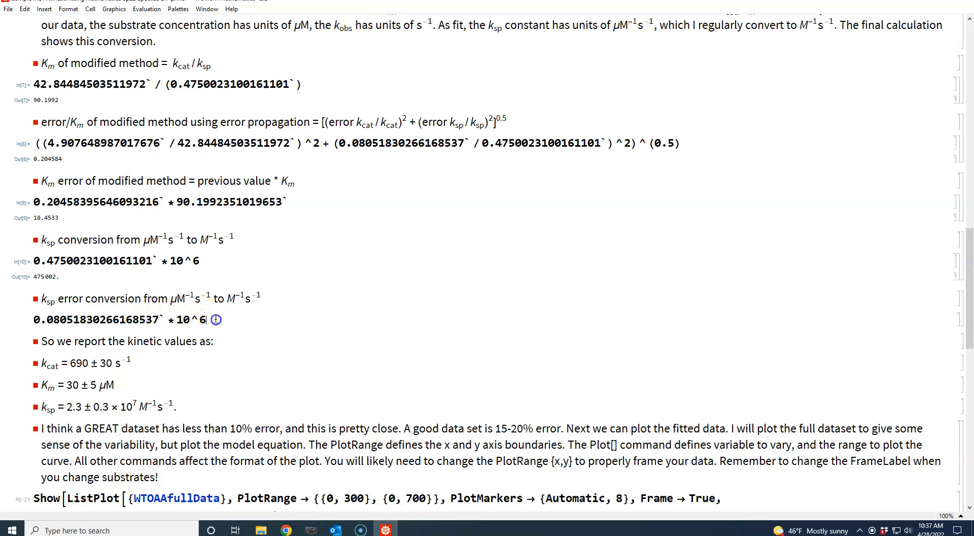
{"action": "key", "text": "shift+Return"}
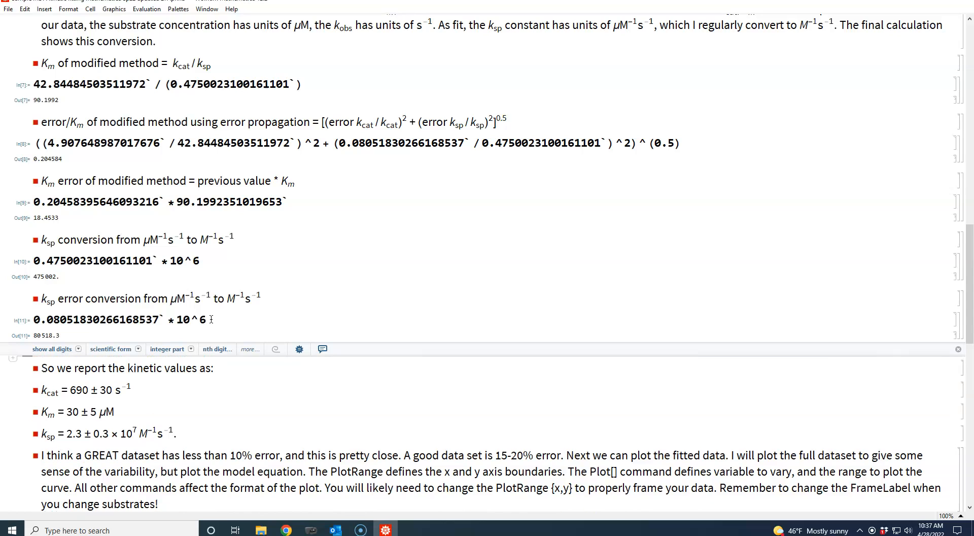
- Check kcat and its error in the parameter table and change the reported kcat to 43 ± 5 s⁻¹
{"action": "left_click_drag", "start_coordinate": [969, 286], "coordinate": [970, 294]}
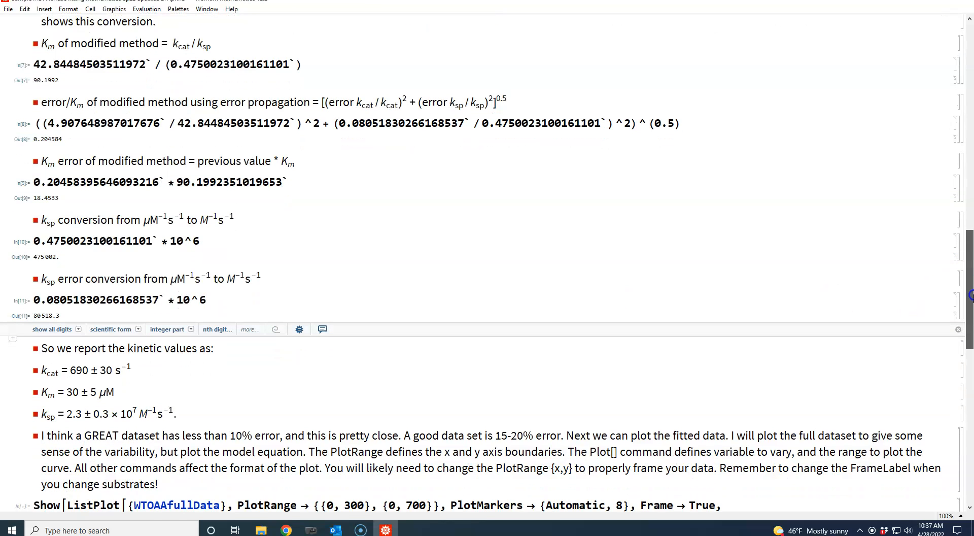
{"action": "left_click_drag", "start_coordinate": [970, 295], "coordinate": [970, 202]}
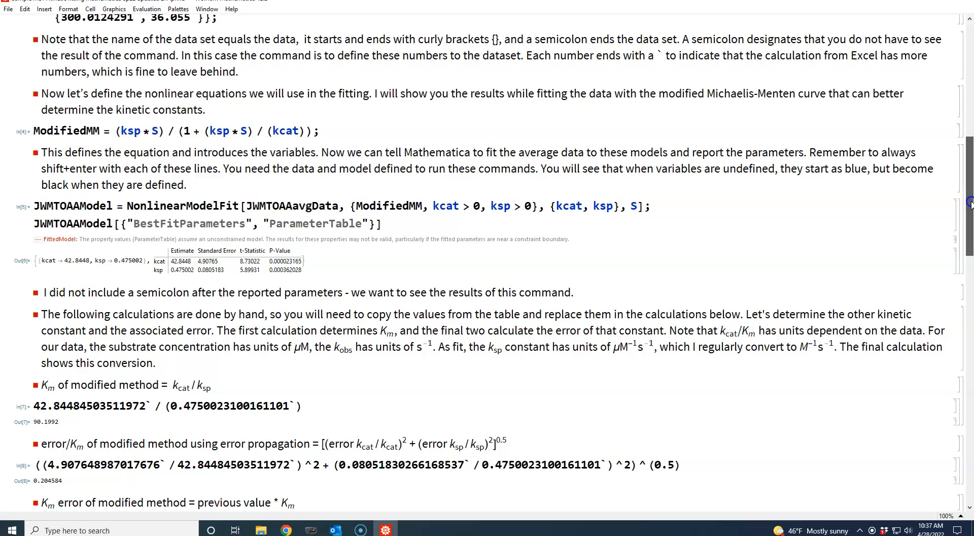
{"action": "left_click_drag", "start_coordinate": [970, 202], "coordinate": [961, 315]}
{"action": "left_click", "coordinate": [88, 292]}
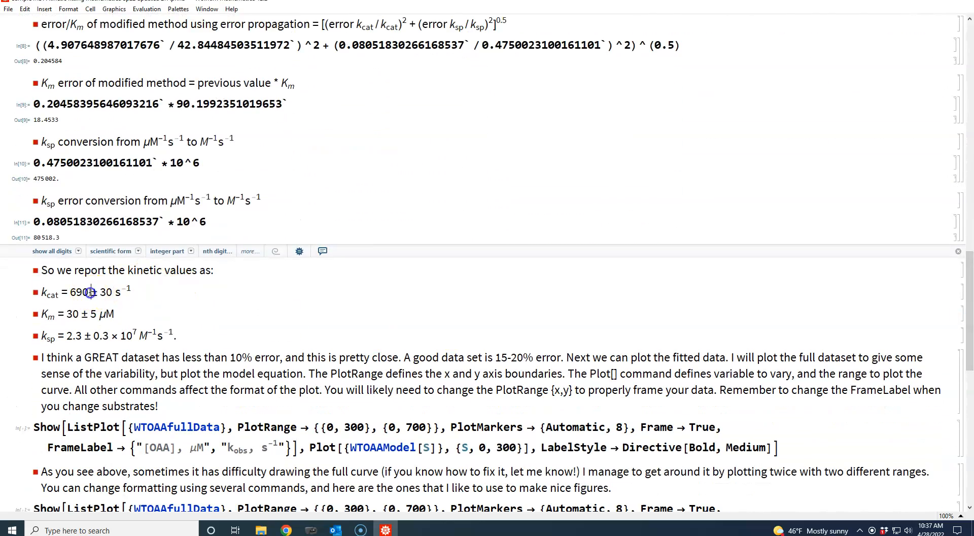
{"action": "key", "text": "BackSpace"}
{"action": "key", "text": "BackSpace"}
{"action": "key", "text": "BackSpace"}
{"action": "type", "text": "43"}
{"action": "double_click", "coordinate": [100, 281]}
{"action": "key", "text": "BackSpace"}
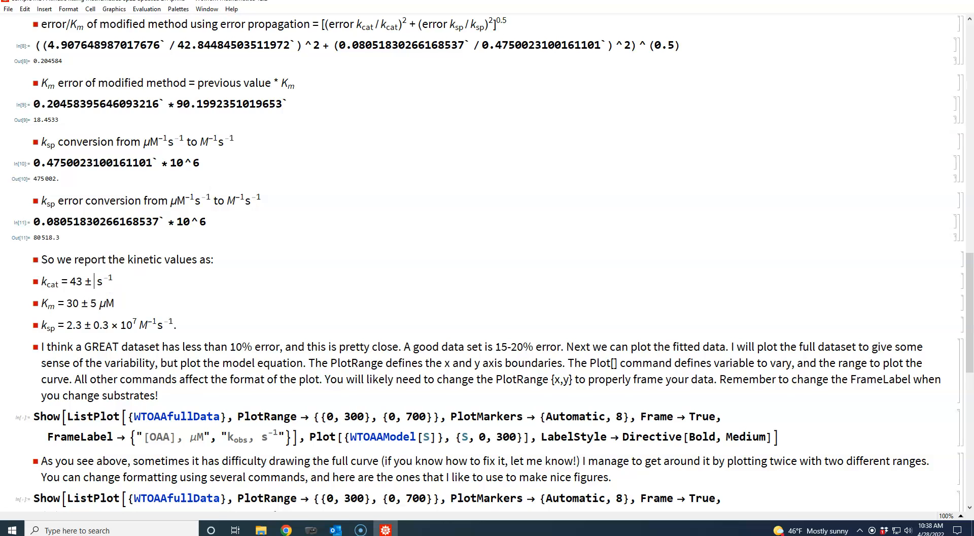
{"action": "type", "text": "5"}
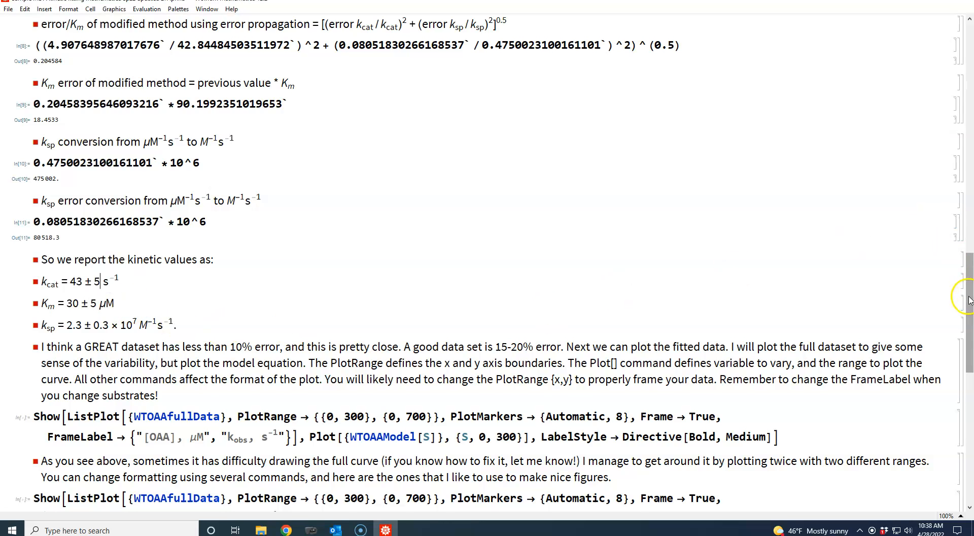
- Review the calculated Km and its error, and change the reported Km to 90 ± 20 µM
{"action": "left_click_drag", "start_coordinate": [970, 305], "coordinate": [970, 218]}
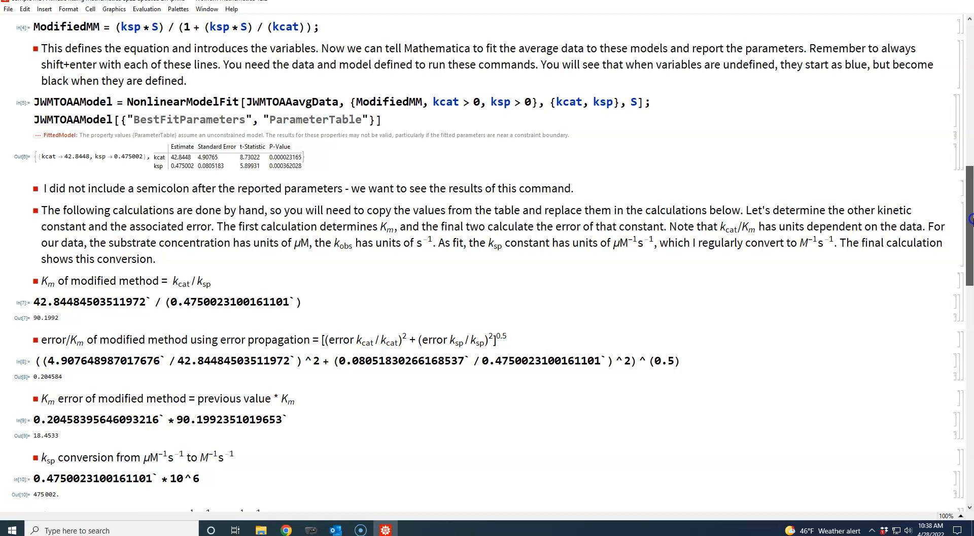
{"action": "left_click_drag", "start_coordinate": [970, 219], "coordinate": [970, 247]}
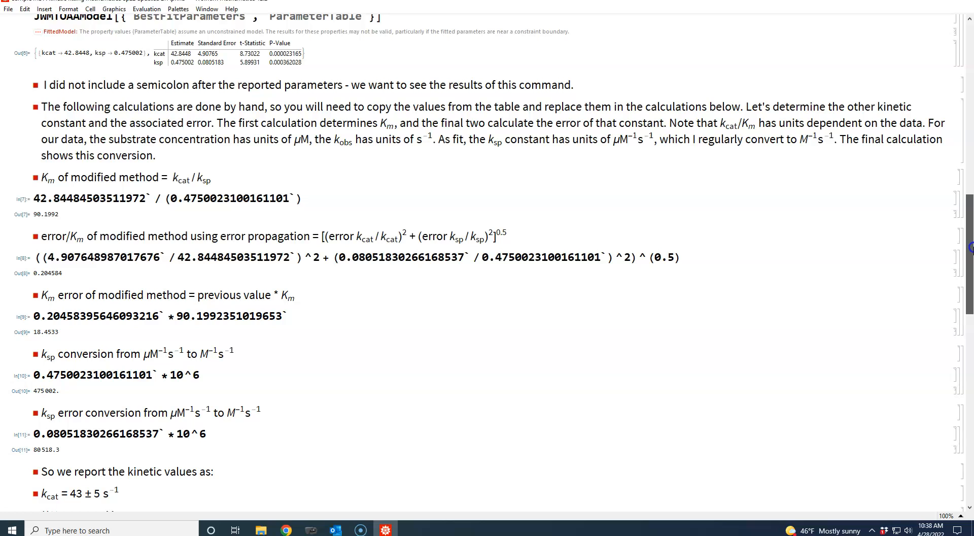
{"action": "left_click_drag", "start_coordinate": [972, 248], "coordinate": [973, 296]}
{"action": "left_click", "coordinate": [72, 341]}
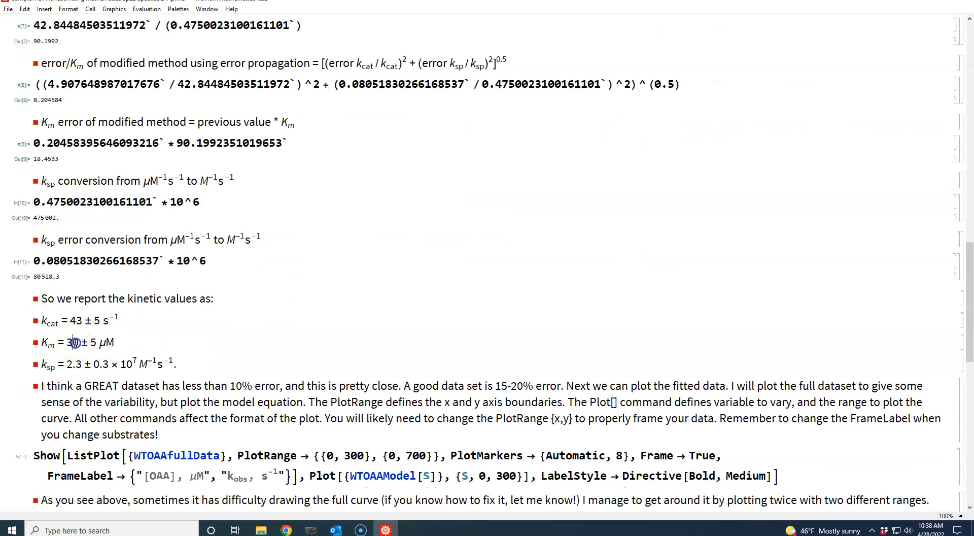
{"action": "key", "text": "BackSpace"}
{"action": "type", "text": "0"}
{"action": "key", "text": "Delete"}
{"action": "type", "text": "9"}
{"action": "left_click", "coordinate": [97, 342]}
{"action": "key", "text": "BackSpace"}
{"action": "type", "text": "20"}
- Change the reported ksp value to 4.8 and its error to 0.8
{"action": "left_click_drag", "start_coordinate": [970, 303], "coordinate": [970, 294]}
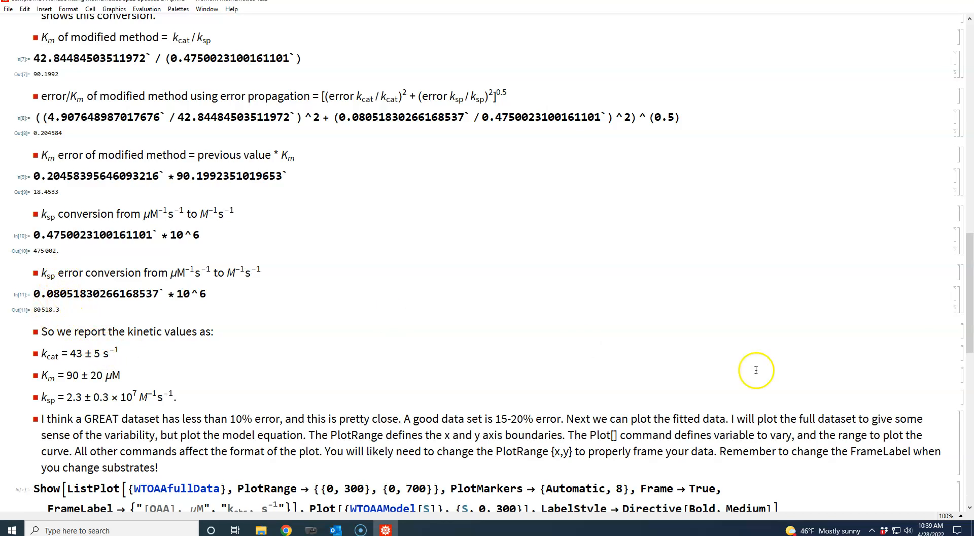
{"action": "left_click_drag", "start_coordinate": [970, 325], "coordinate": [971, 334]}
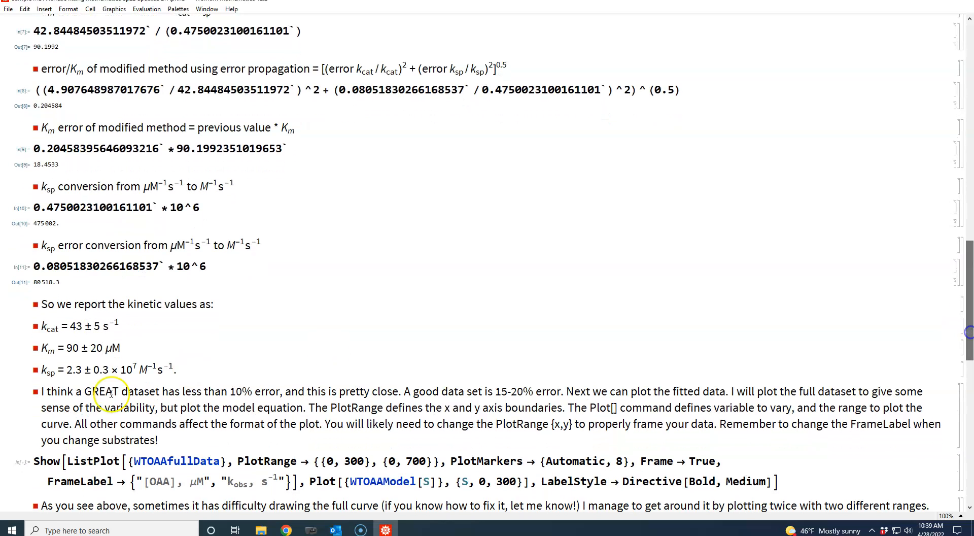
{"action": "left_click", "coordinate": [83, 369]}
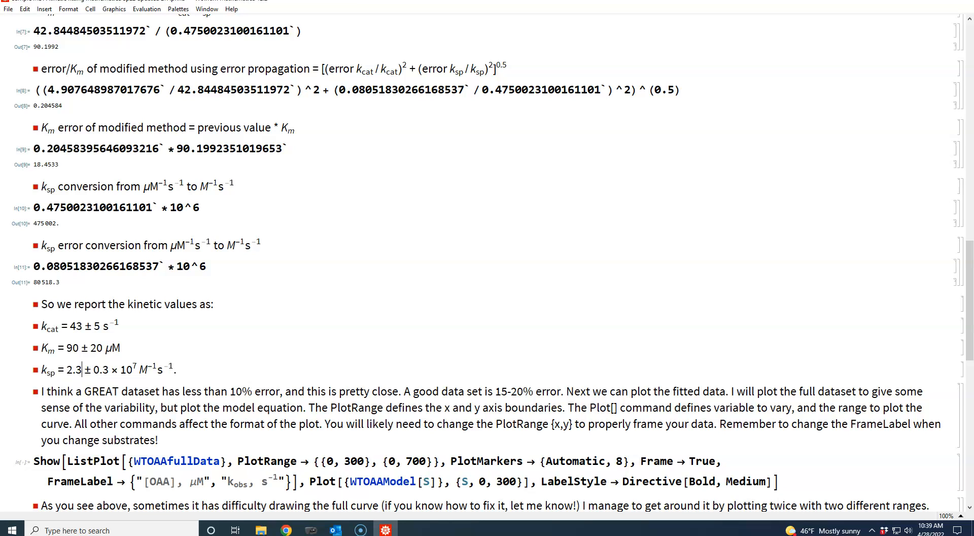
{"action": "key", "text": "BackSpace"}
{"action": "key", "text": "BackSpace"}
{"action": "key", "text": "BackSpace"}
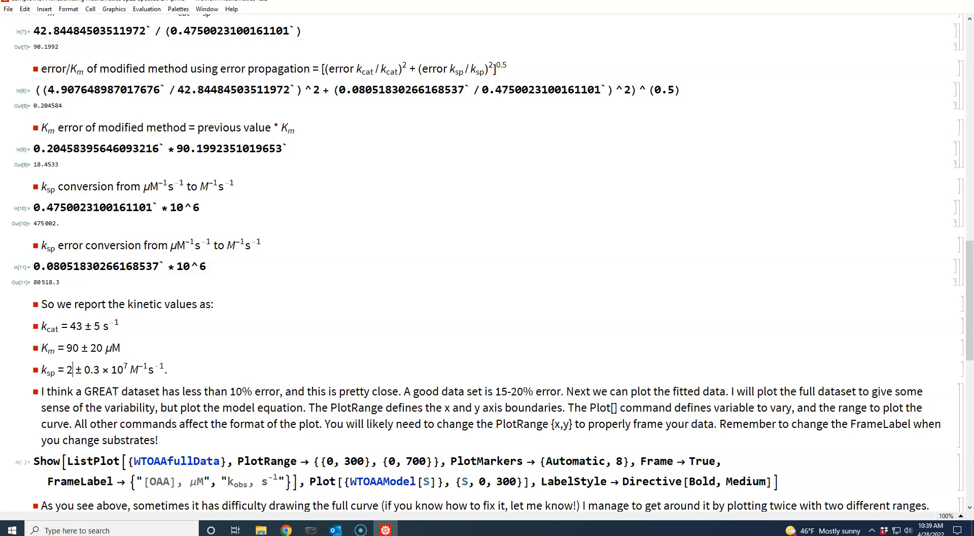
{"action": "type", "text": "4."}
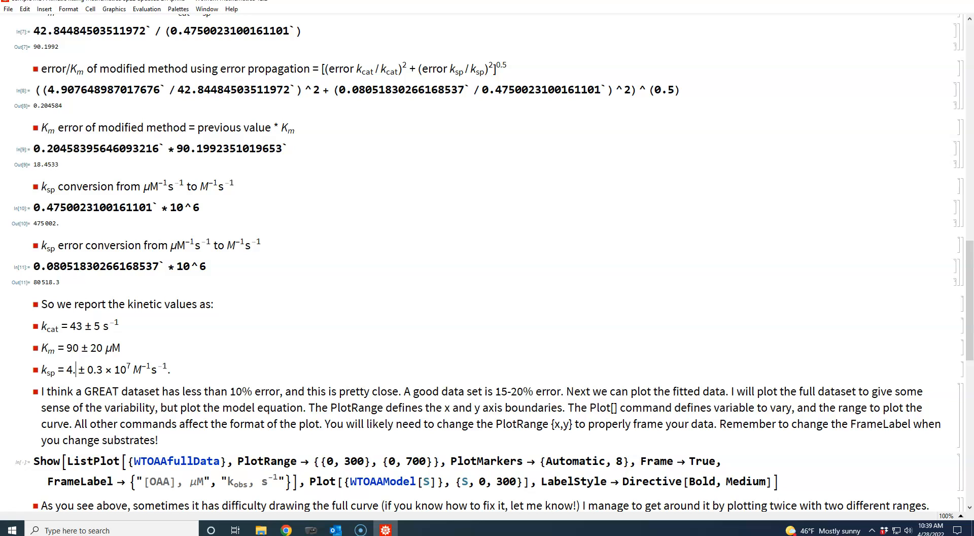
{"action": "type", "text": "8"}
{"action": "left_click", "coordinate": [107, 370]}
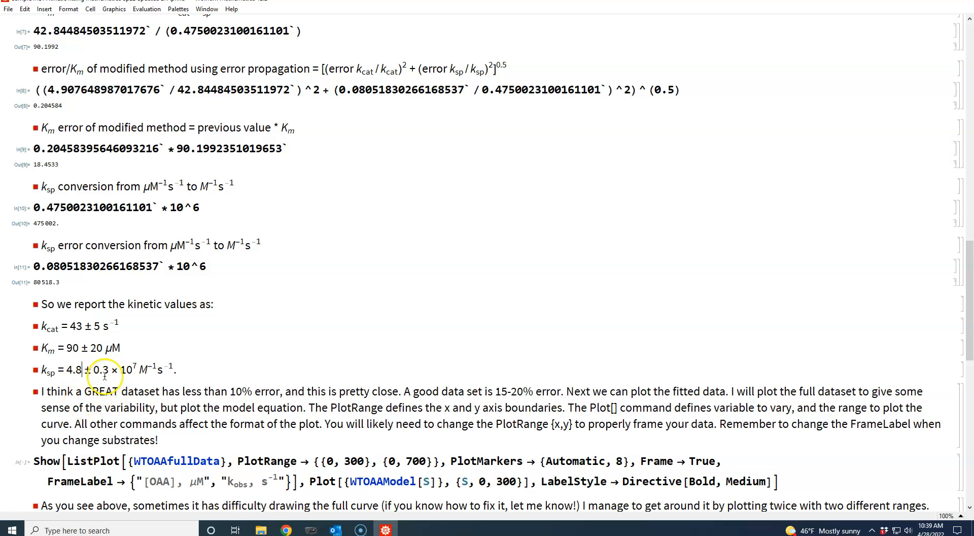
{"action": "key", "text": "BackSpace"}
{"action": "type", "text": "8"}
- Set the power-of-ten exponent of the reported ksp to 5
{"action": "left_click", "coordinate": [137, 365]}
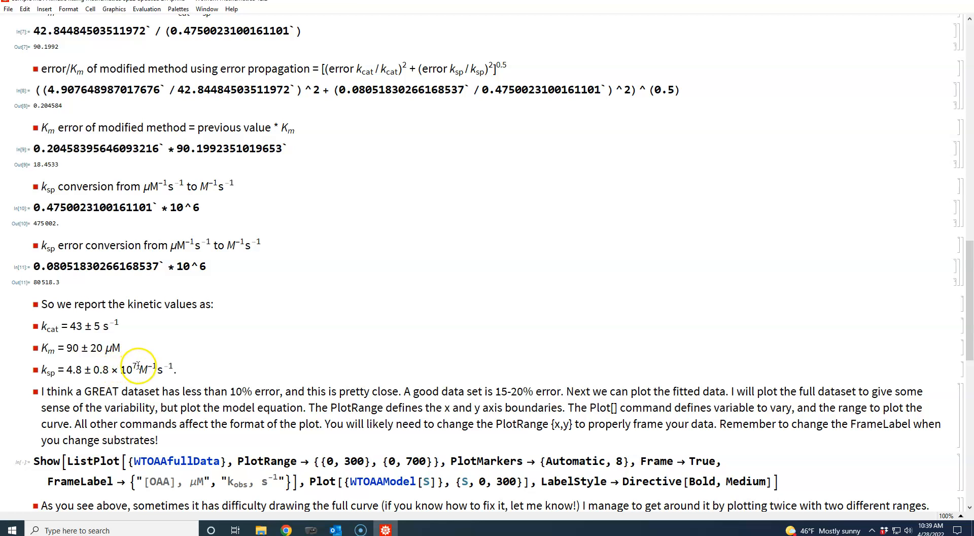
{"action": "key", "text": "BackSpace"}
{"action": "type", "text": "5"}
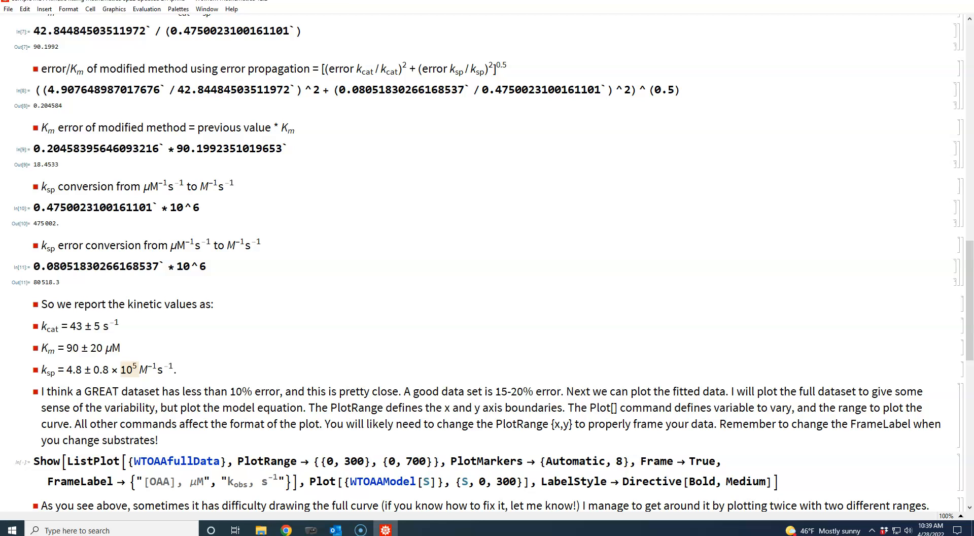
{"action": "left_click", "coordinate": [201, 373]}
{"action": "left_click_drag", "start_coordinate": [968, 331], "coordinate": [968, 361]}
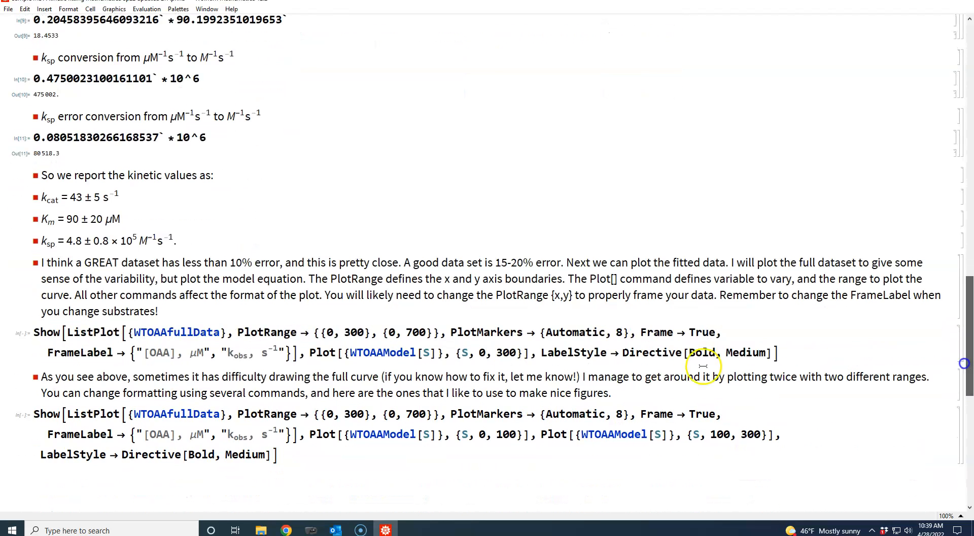
- Replace the dataset in the first Show command's ListPlot with JWMTOAAfullData
{"action": "left_click", "coordinate": [140, 332]}
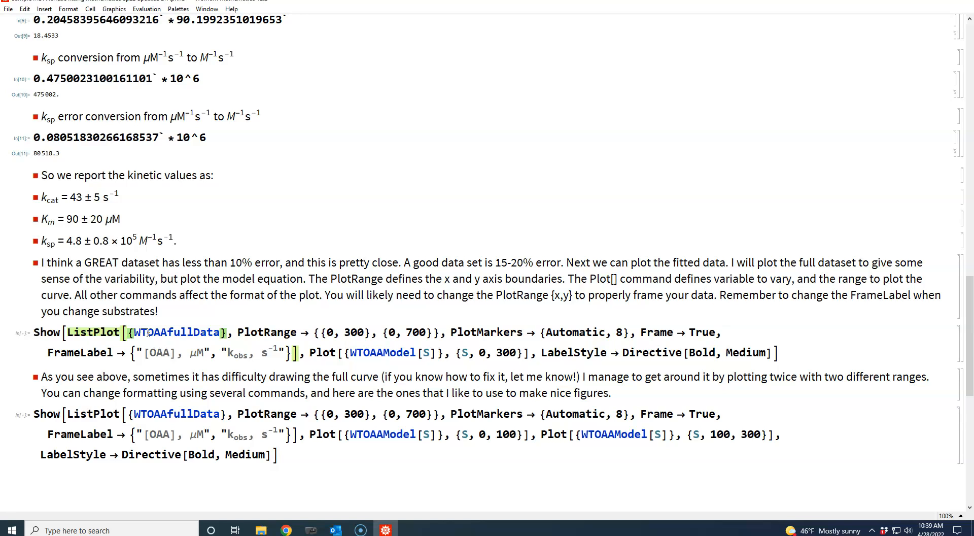
{"action": "left_click", "coordinate": [221, 334]}
{"action": "key", "text": "BackSpace"}
{"action": "key", "text": "BackSpace"}
{"action": "key", "text": "BackSpace"}
{"action": "key", "text": "BackSpace"}
{"action": "key", "text": "BackSpace"}
{"action": "key", "text": "BackSpace"}
{"action": "key", "text": "BackSpace"}
{"action": "key", "text": "BackSpace"}
{"action": "key", "text": "BackSpace"}
{"action": "key", "text": "BackSpace"}
{"action": "key", "text": "BackSpace"}
{"action": "key", "text": "BackSpace"}
{"action": "key", "text": "BackSpace"}
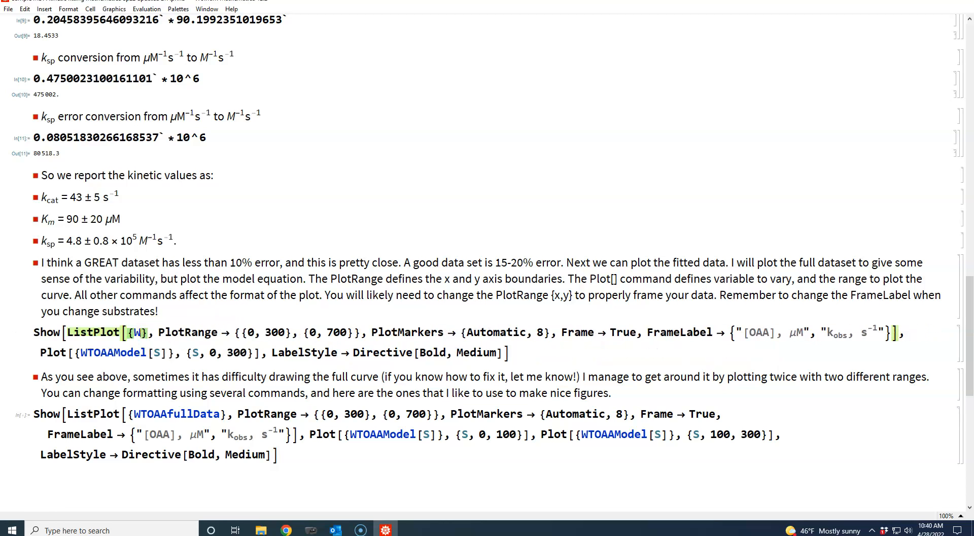
{"action": "type", "text": "JW"}
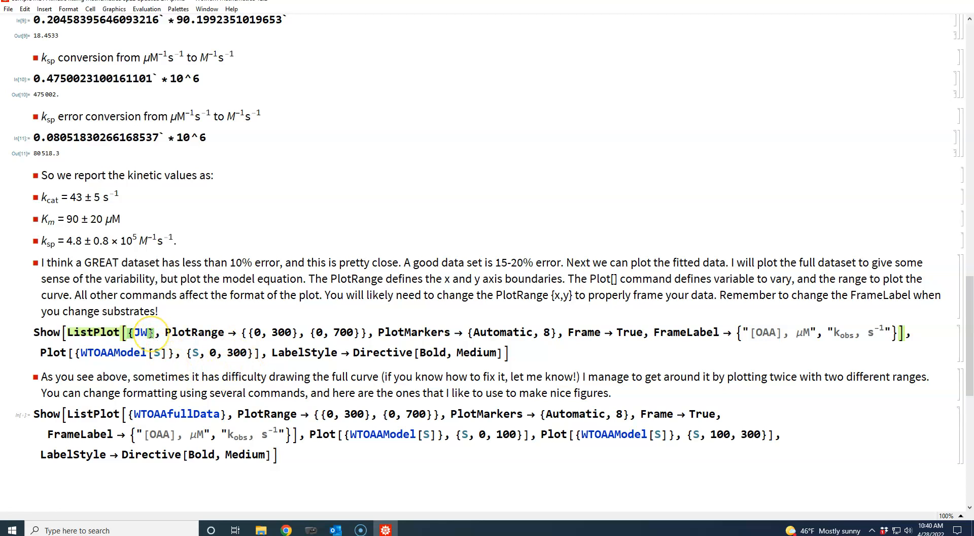
{"action": "type", "text": "M"}
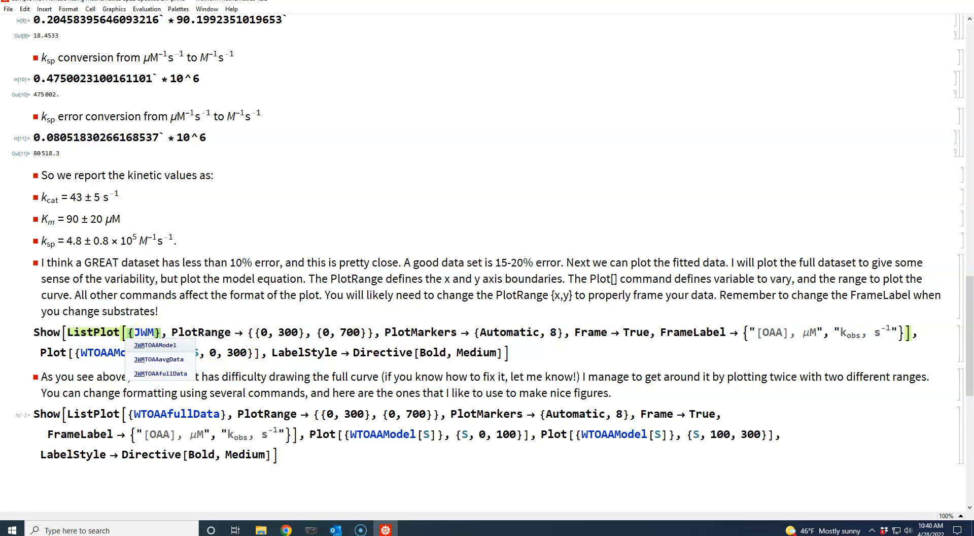
{"action": "left_click", "coordinate": [153, 370]}
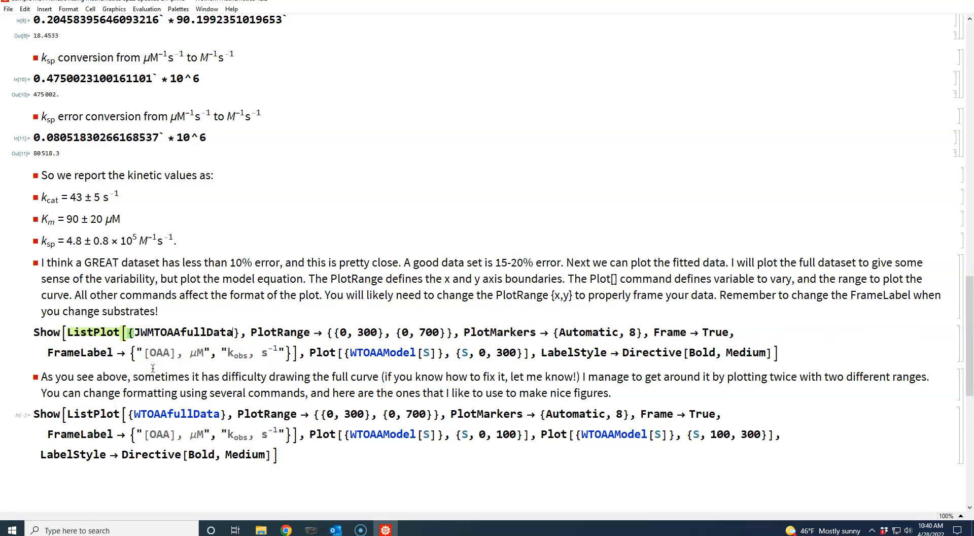
- Replace the model plotted over S from 0 to 300 in the first Show command with JWMTOAAModel
{"action": "left_click", "coordinate": [415, 353]}
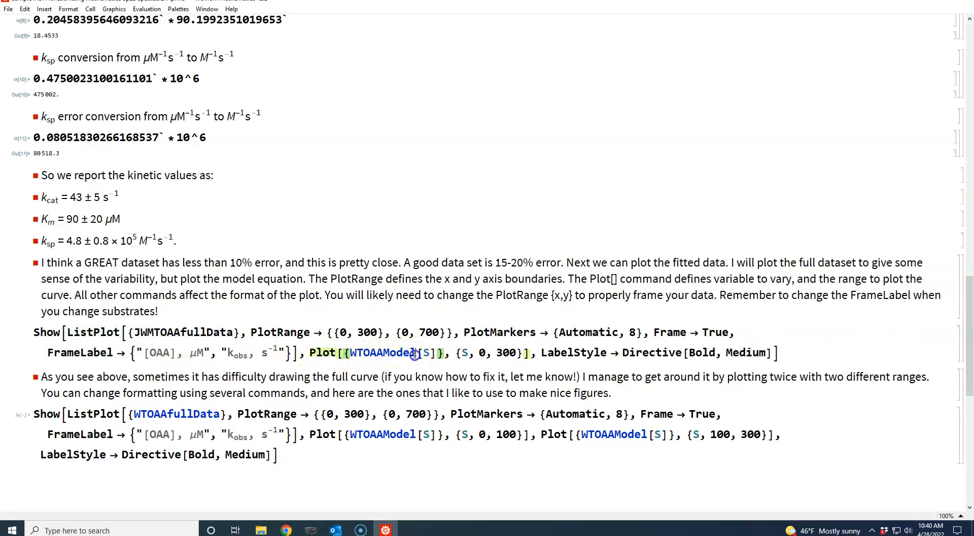
{"action": "key", "text": "BackSpace"}
{"action": "key", "text": "BackSpace"}
{"action": "key", "text": "BackSpace"}
{"action": "key", "text": "BackSpace"}
{"action": "key", "text": "BackSpace"}
{"action": "key", "text": "BackSpace"}
{"action": "key", "text": "BackSpace"}
{"action": "key", "text": "BackSpace"}
{"action": "key", "text": "BackSpace"}
{"action": "key", "text": "BackSpace"}
{"action": "type", "text": "J"}
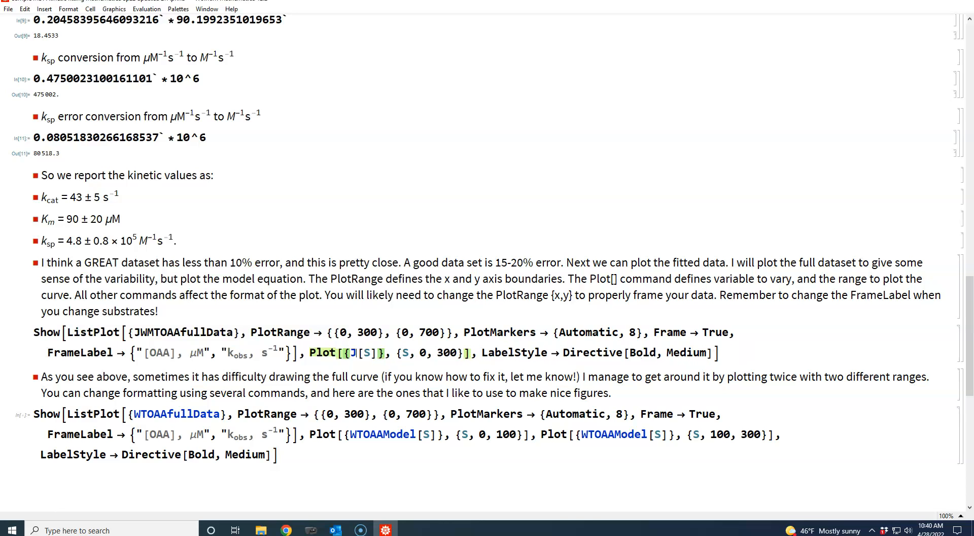
{"action": "type", "text": "T"}
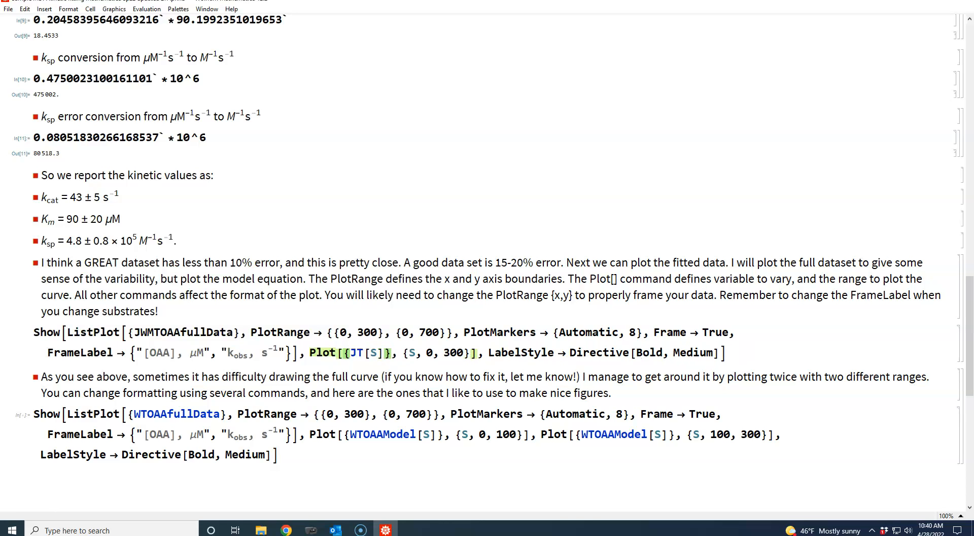
{"action": "key", "text": "BackSpace"}
{"action": "type", "text": "W"}
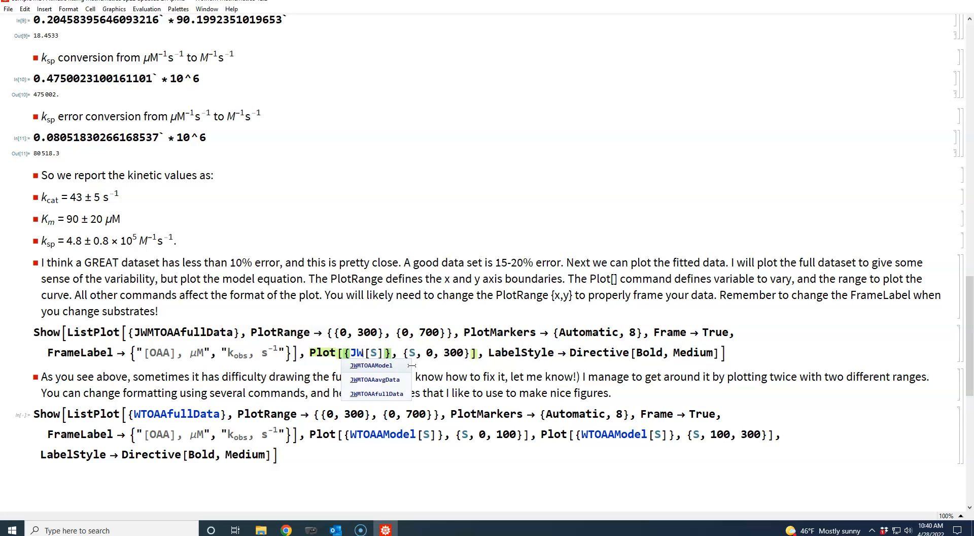
{"action": "left_click", "coordinate": [412, 366]}
{"action": "left_click", "coordinate": [363, 352]}
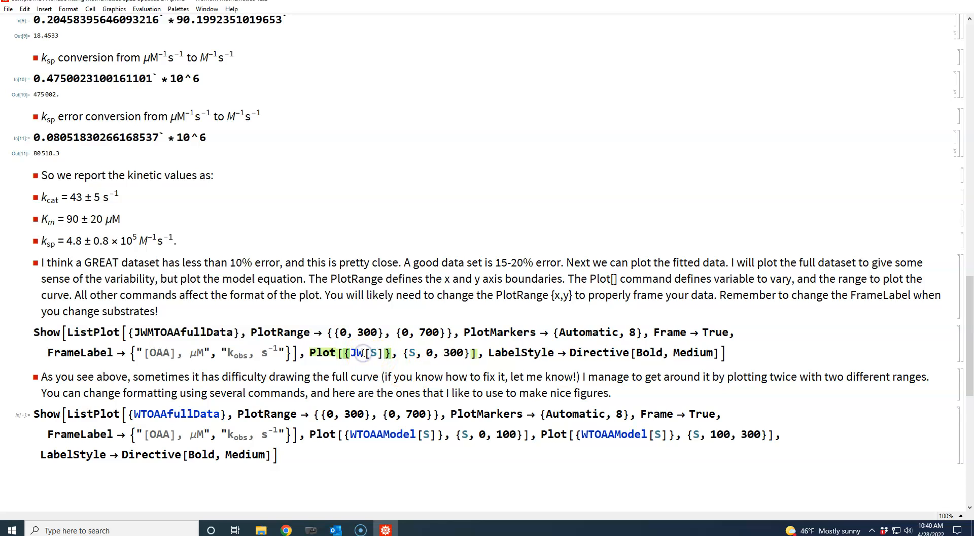
{"action": "type", "text": "M"}
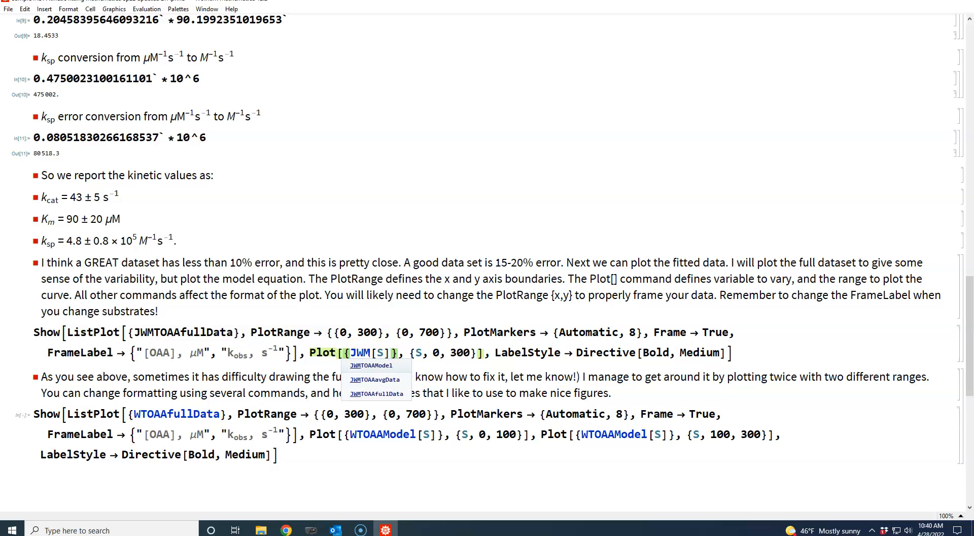
{"action": "left_click", "coordinate": [363, 366]}
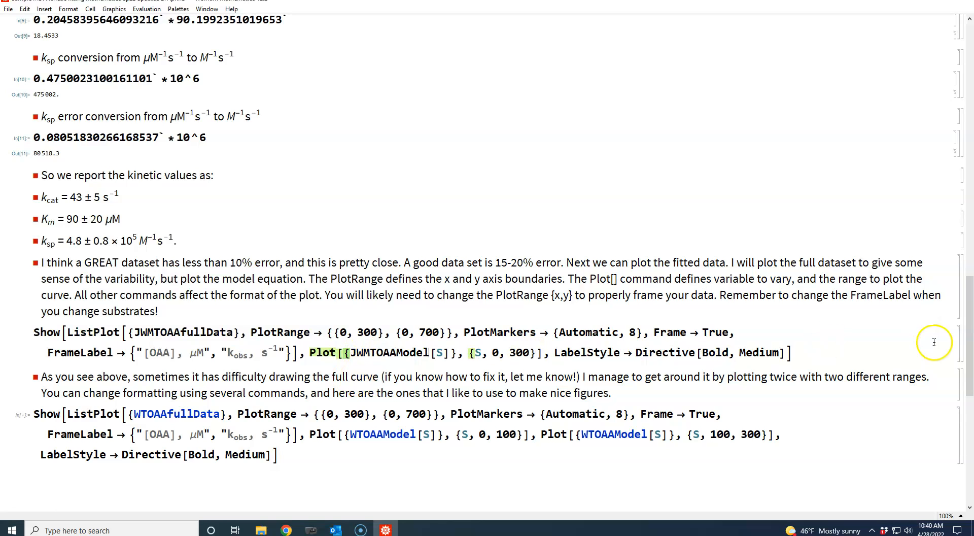
- Replace the dataset in the second Show command's ListPlot with JWMTOAAfullData
{"action": "scroll", "coordinate": [970, 345], "scroll_direction": "down", "scroll_amount": 3}
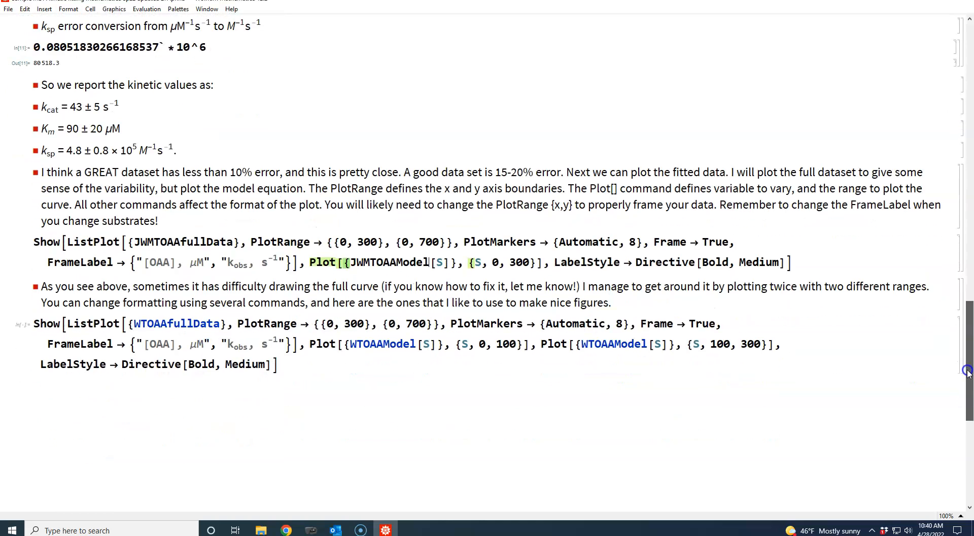
{"action": "left_click", "coordinate": [219, 323]}
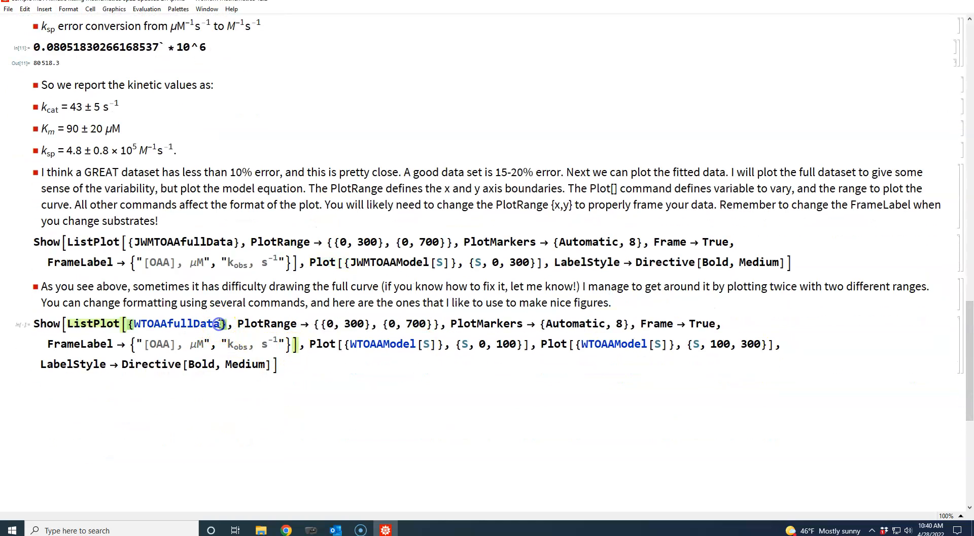
{"action": "key", "text": "BackSpace"}
{"action": "key", "text": "BackSpace"}
{"action": "key", "text": "BackSpace"}
{"action": "key", "text": "BackSpace"}
{"action": "key", "text": "BackSpace"}
{"action": "key", "text": "BackSpace"}
{"action": "key", "text": "BackSpace"}
{"action": "key", "text": "BackSpace"}
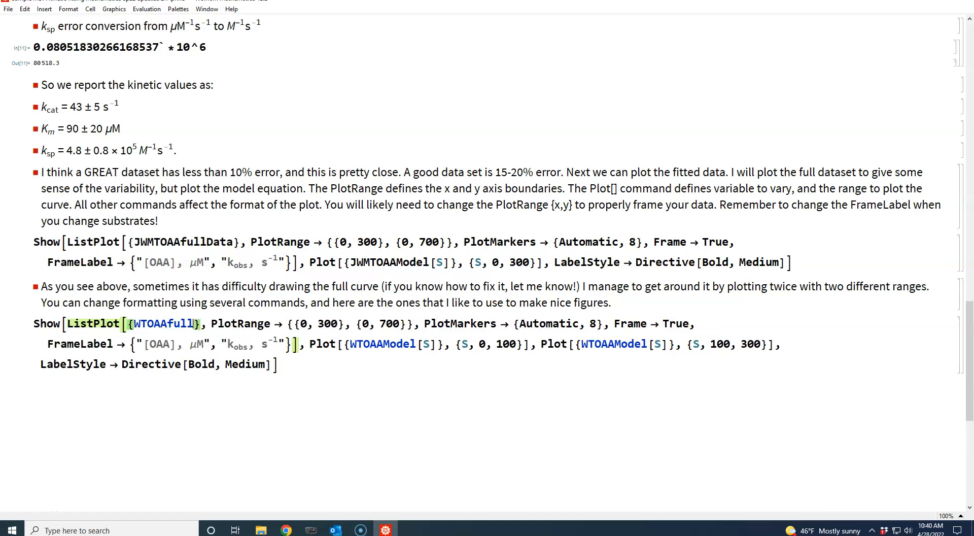
{"action": "key", "text": "BackSpace"}
{"action": "key", "text": "BackSpace"}
{"action": "key", "text": "BackSpace"}
{"action": "key", "text": "BackSpace"}
{"action": "key", "text": "BackSpace"}
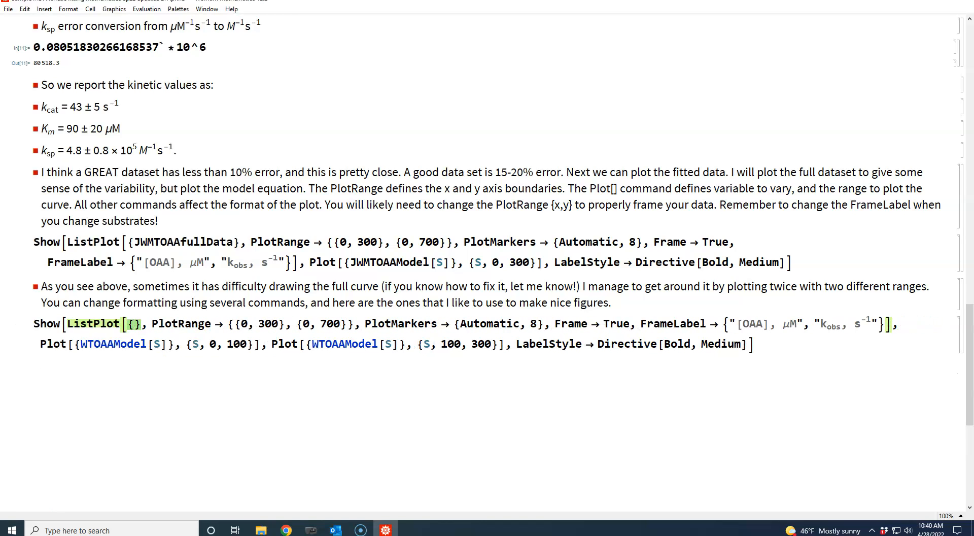
{"action": "type", "text": "J"}
{"action": "type", "text": "WMTOAAfullData"}
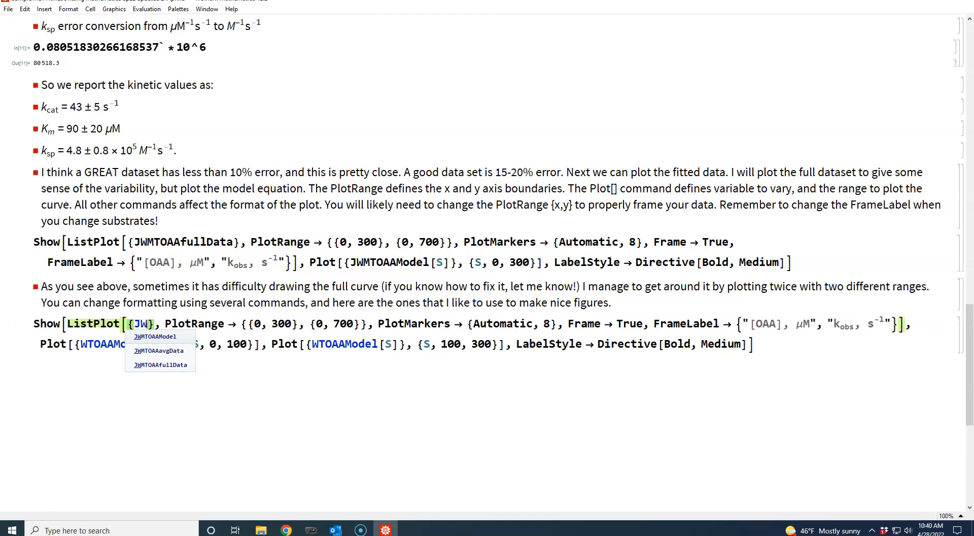
{"action": "left_click", "coordinate": [146, 365]}
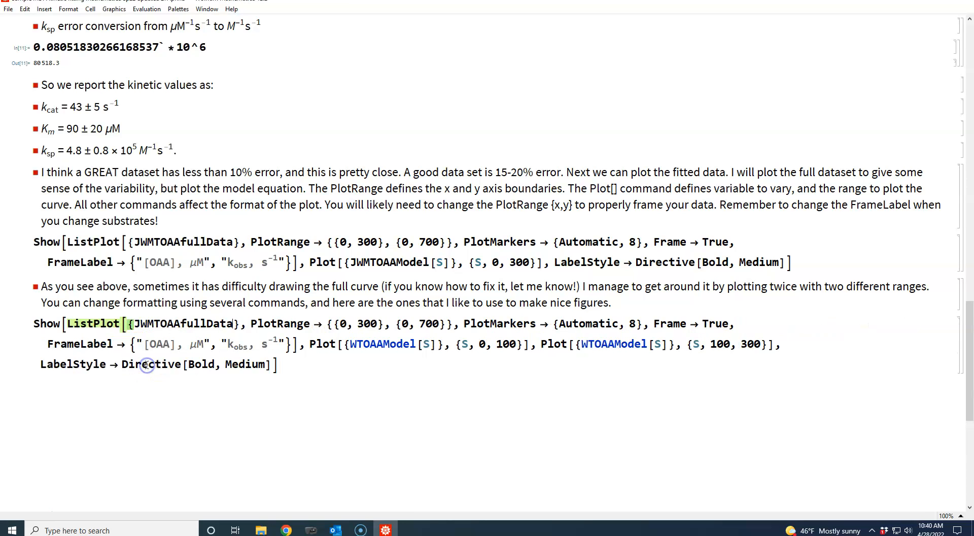
- Replace the model plotted over S from 0 to 100 in the second Show command with JWMTOAAModel
{"action": "left_click", "coordinate": [414, 344]}
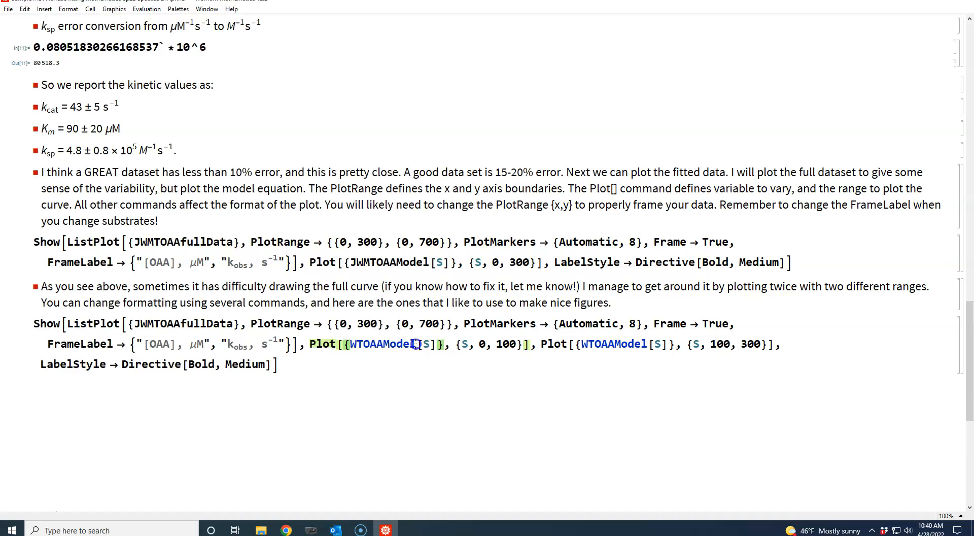
{"action": "key", "text": "BackSpace"}
{"action": "key", "text": "BackSpace"}
{"action": "key", "text": "BackSpace"}
{"action": "key", "text": "BackSpace"}
{"action": "key", "text": "BackSpace"}
{"action": "key", "text": "BackSpace"}
{"action": "key", "text": "BackSpace"}
{"action": "key", "text": "BackSpace"}
{"action": "key", "text": "BackSpace"}
{"action": "key", "text": "BackSpace"}
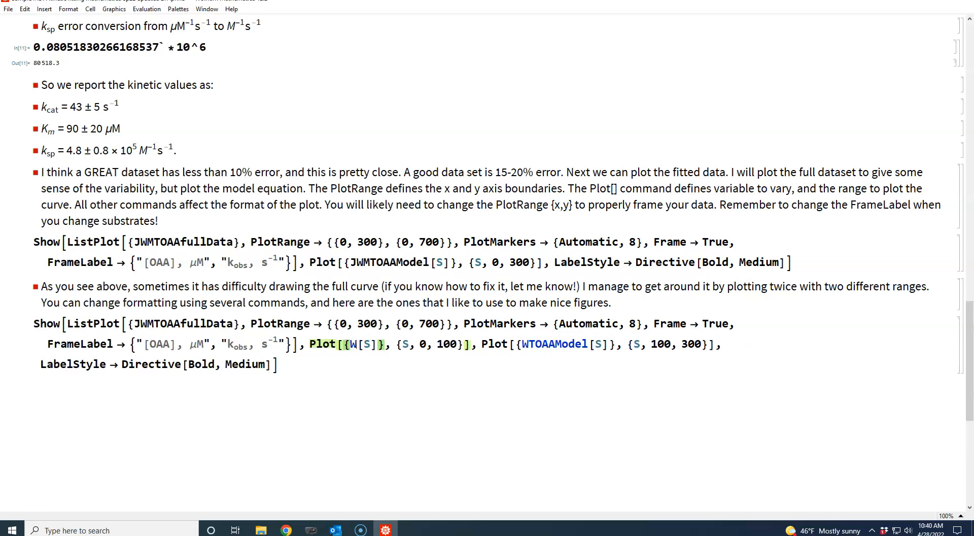
{"action": "type", "text": "JW"}
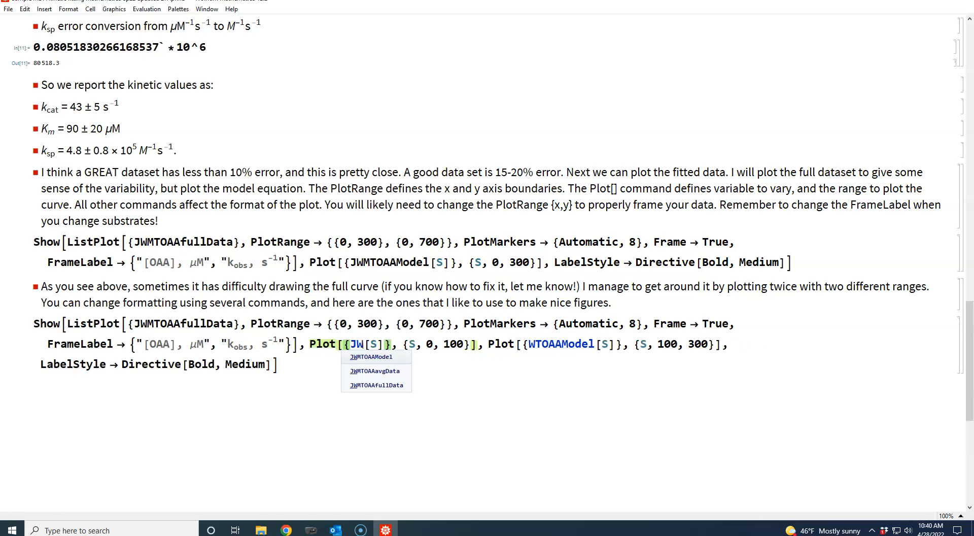
{"action": "left_click", "coordinate": [371, 357]}
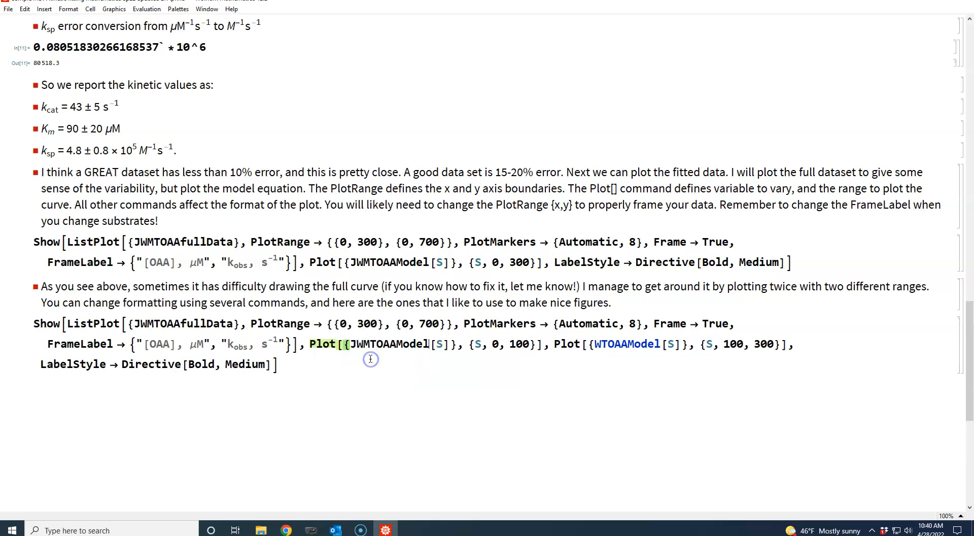
- Replace the model plotted over S from 100 to 300 in the second Show command with JWMTOAAModel, and evaluate the cell
{"action": "left_click", "coordinate": [660, 345]}
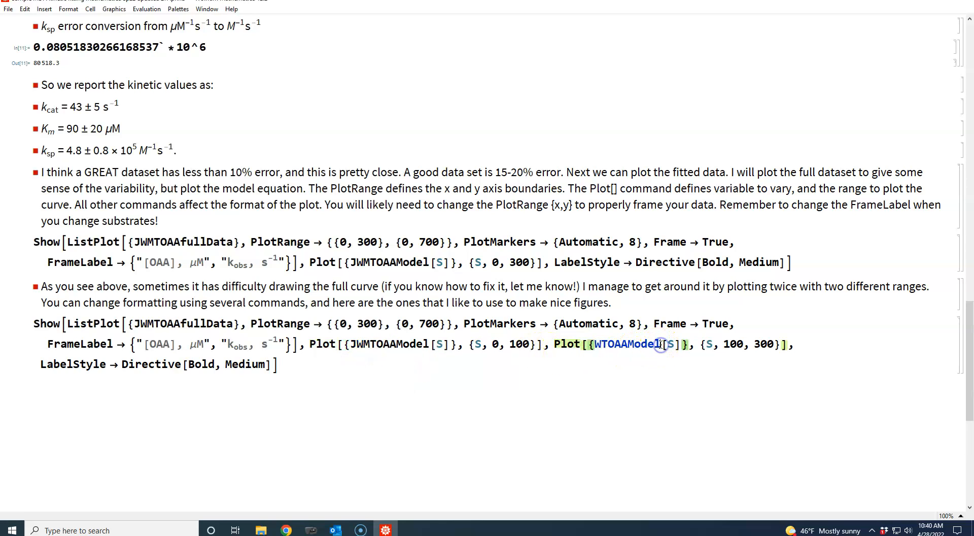
{"action": "key", "text": "BackSpace"}
{"action": "key", "text": "BackSpace"}
{"action": "key", "text": "BackSpace"}
{"action": "key", "text": "BackSpace"}
{"action": "key", "text": "BackSpace"}
{"action": "key", "text": "BackSpace"}
{"action": "key", "text": "BackSpace"}
{"action": "key", "text": "BackSpace"}
{"action": "key", "text": "BackSpace"}
{"action": "key", "text": "BackSpace"}
{"action": "type", "text": "J"}
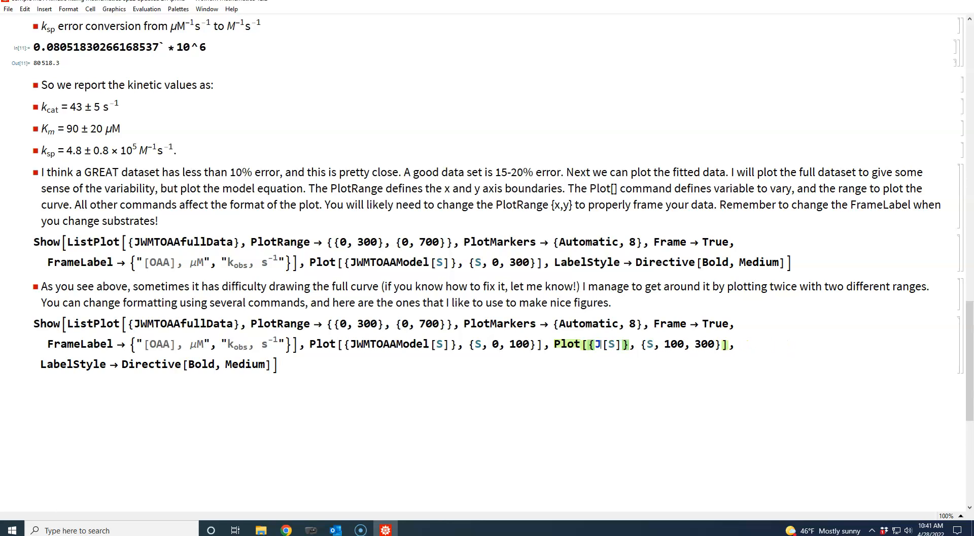
{"action": "type", "text": "WM"}
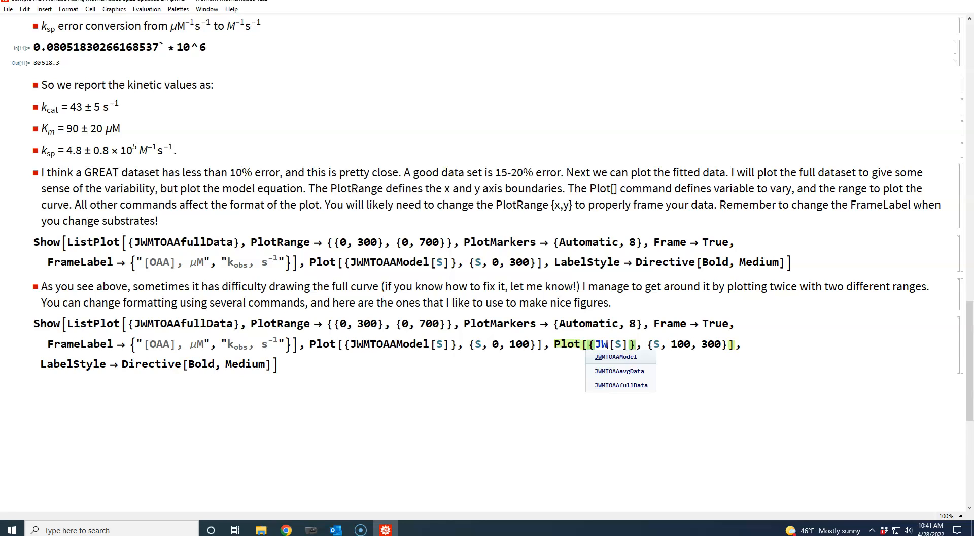
{"action": "left_click", "coordinate": [615, 356]}
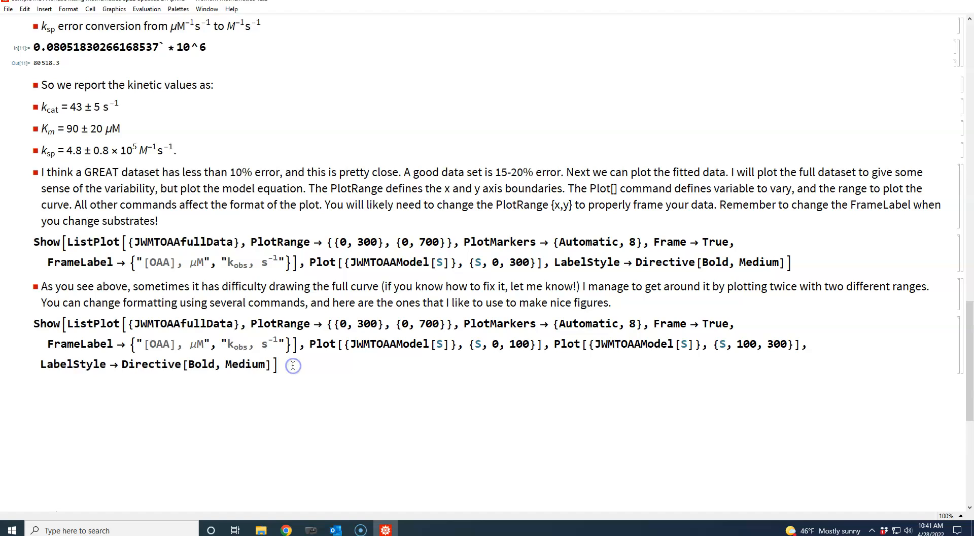
{"action": "key", "text": "shift+Return"}
{"action": "left_click", "coordinate": [802, 373]}
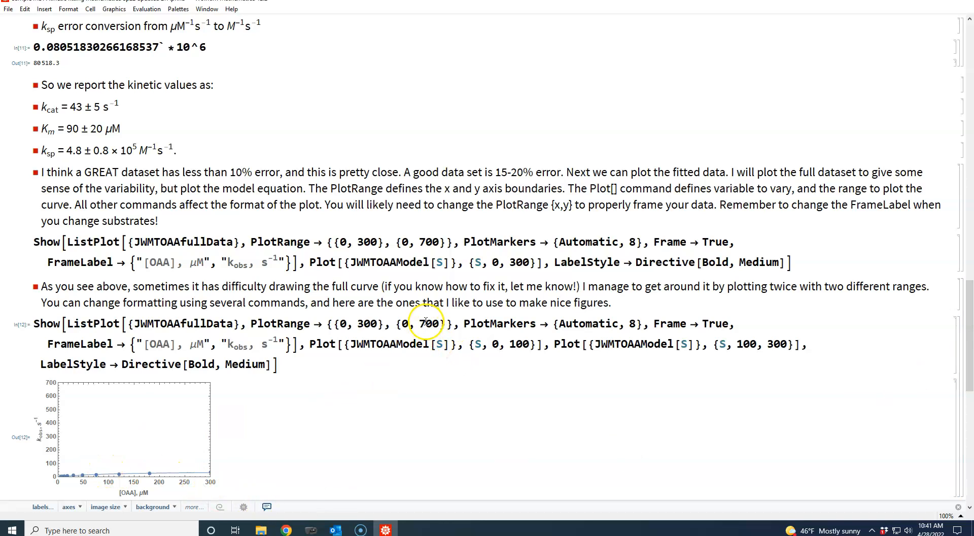
- Set the upper y-axis limit in the second Show command's PlotRange to 50
{"action": "left_click", "coordinate": [434, 324]}
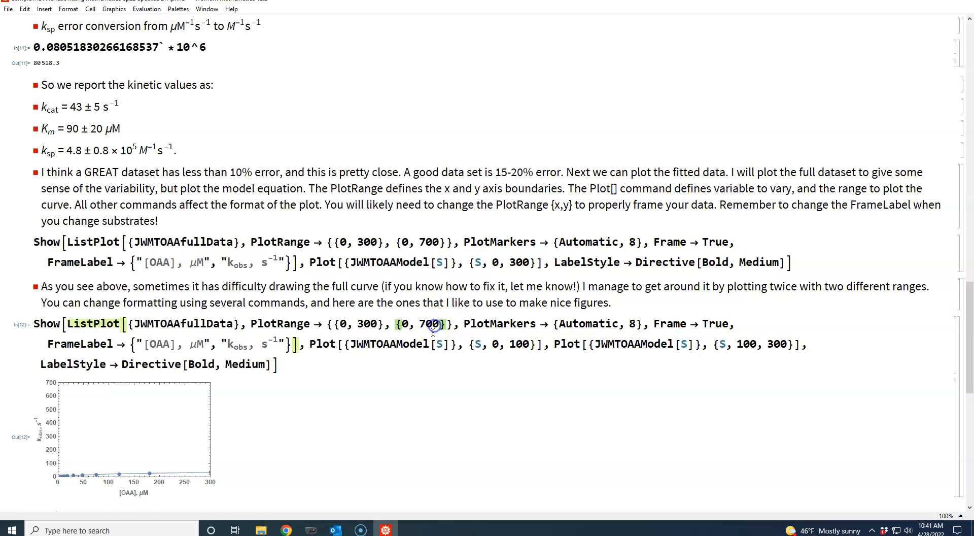
{"action": "key", "text": "BackSpace"}
{"action": "key", "text": "BackSpace"}
{"action": "type", "text": "50"}
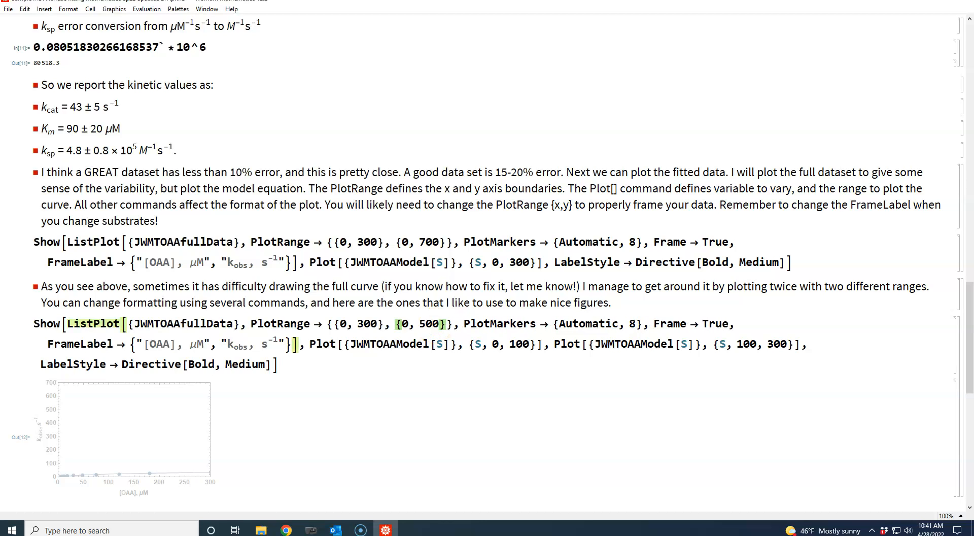
{"action": "key", "text": "BackSpace"}
- Evaluate the second Show command again to redraw the fitted plot with the new y-axis range
{"action": "key", "text": "shift+Return"}
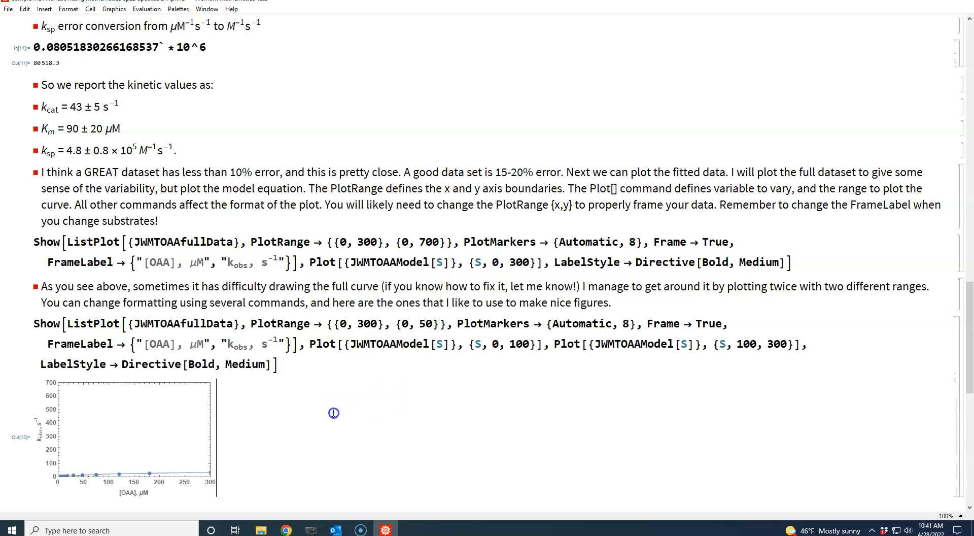
{"action": "left_click_drag", "start_coordinate": [967, 361], "coordinate": [967, 383]}
{"action": "left_click", "coordinate": [396, 383]}
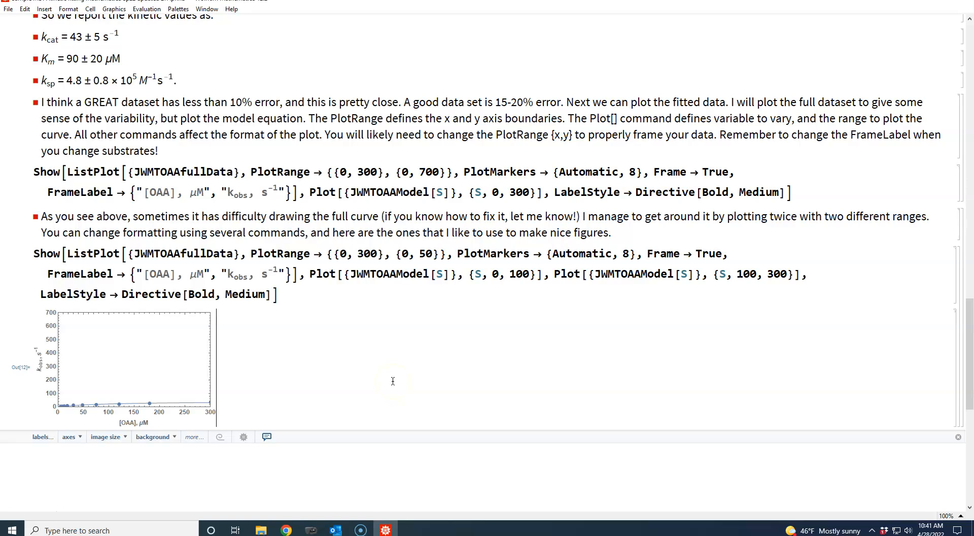
{"action": "key", "text": "shift+Return"}
{"action": "left_click", "coordinate": [407, 373]}
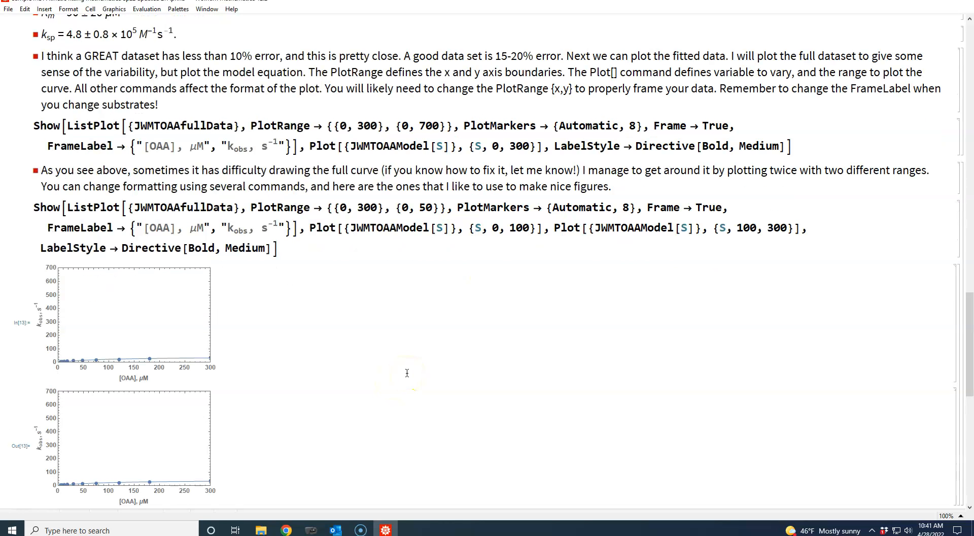
{"action": "left_click", "coordinate": [812, 226]}
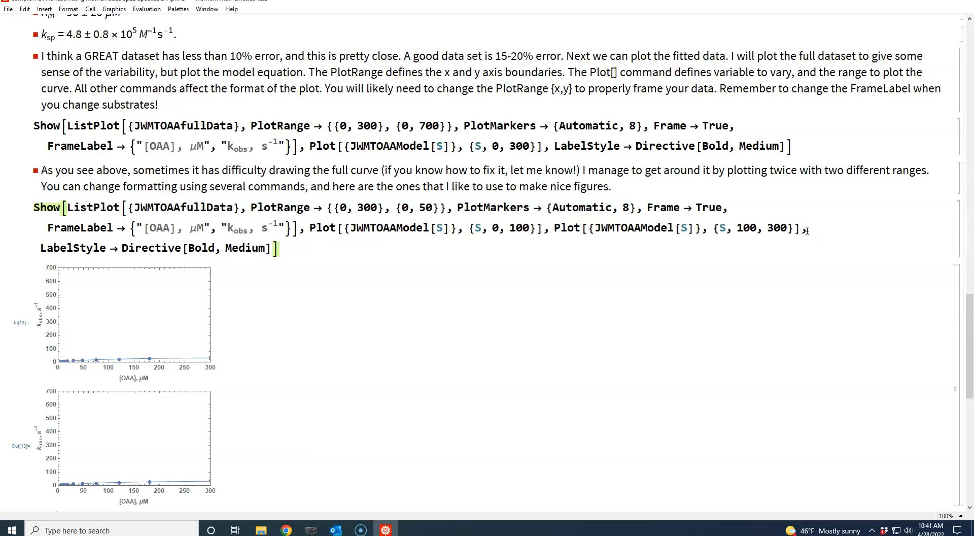
{"action": "key", "text": "shift+Return"}
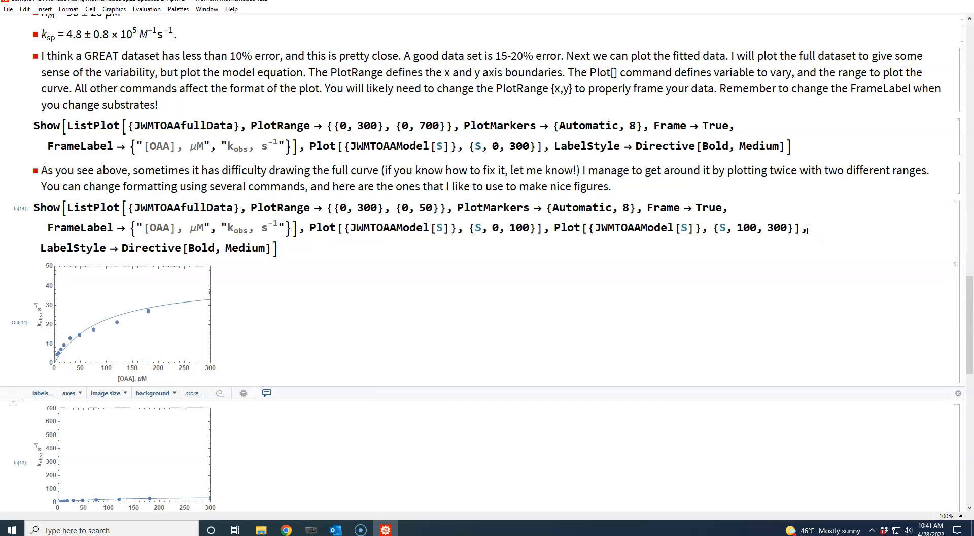
- Set the upper y-axis limit to 40 in the PlotRange of the second Show command and then of the first
{"action": "left_click", "coordinate": [426, 209]}
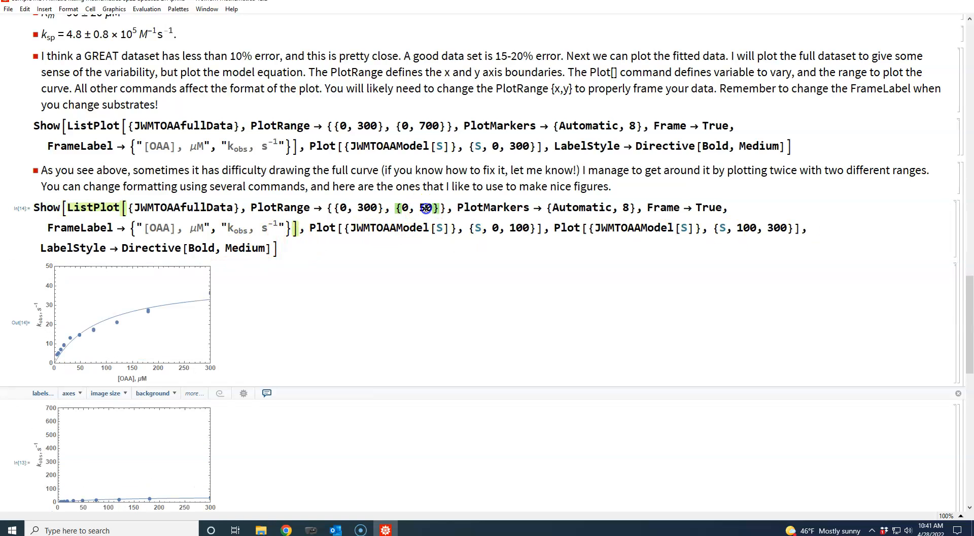
{"action": "key", "text": "BackSpace"}
{"action": "type", "text": "4"}
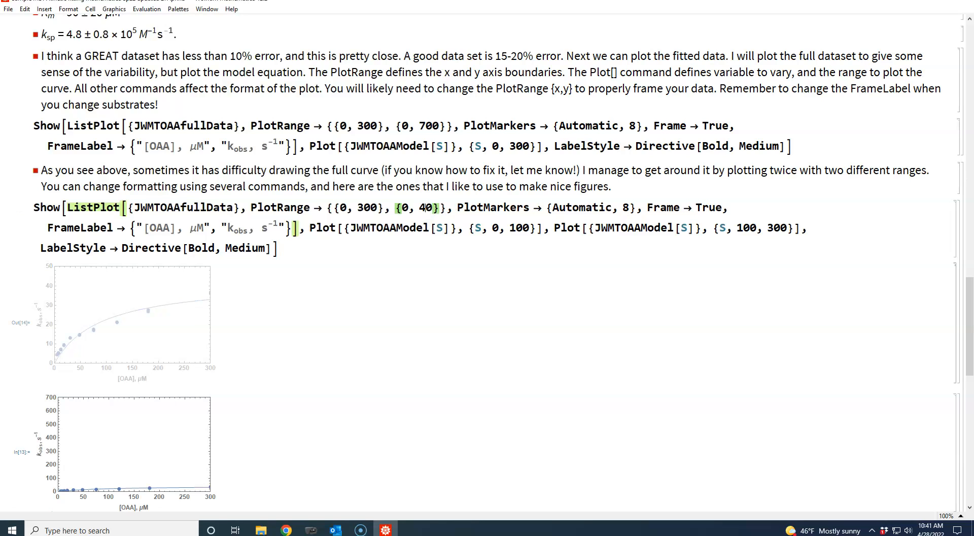
{"action": "left_click", "coordinate": [432, 126]}
{"action": "key", "text": "BackSpace"}
{"action": "key", "text": "BackSpace"}
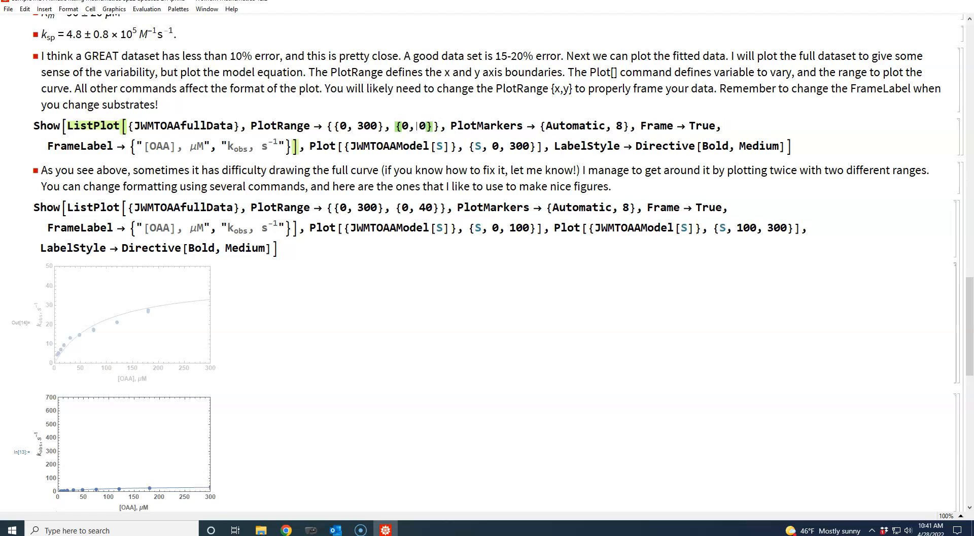
{"action": "type", "text": "4"}
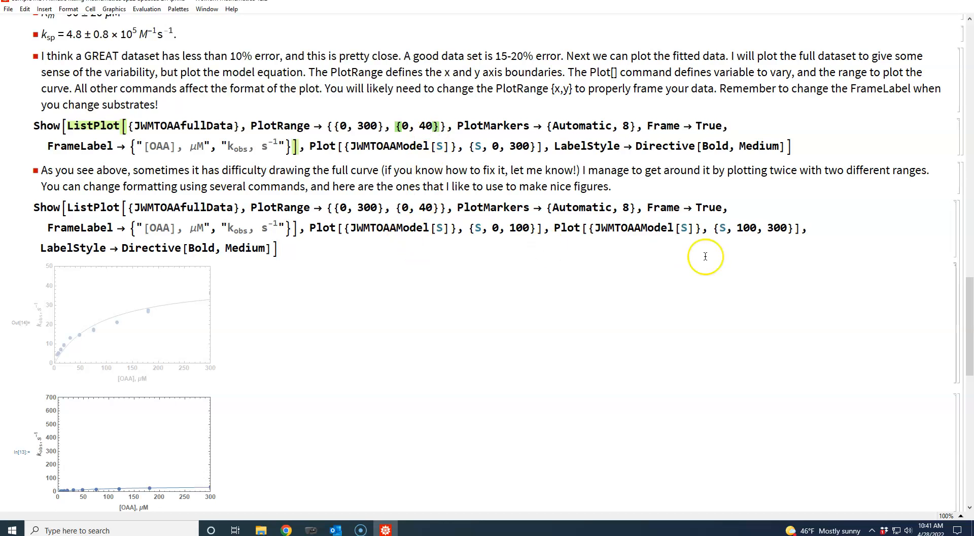
- Evaluate the second Show command and then the first to redraw both fitted plots with the new y-axis range
{"action": "left_click", "coordinate": [811, 227]}
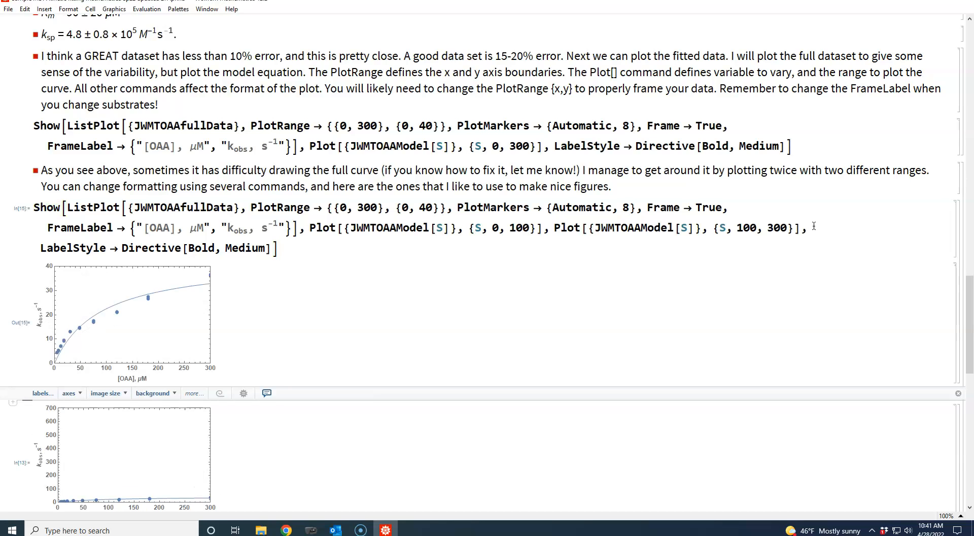
{"action": "left_click", "coordinate": [806, 148]}
{"action": "key", "text": "shift+Return"}
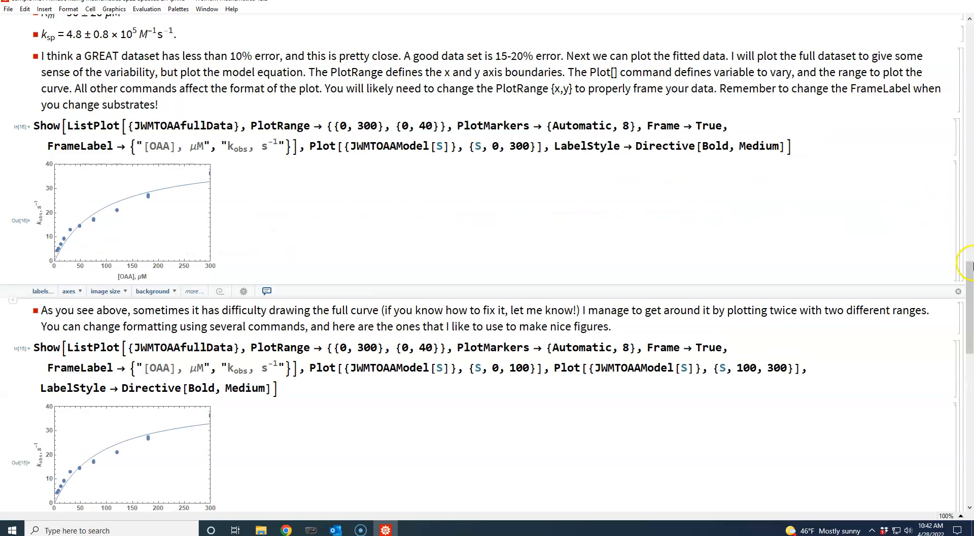
- Save the plot from the second Show command as an SVG graphic named JWMT in the Spring 2022 folder
{"action": "left_click_drag", "start_coordinate": [970, 278], "coordinate": [970, 315]}
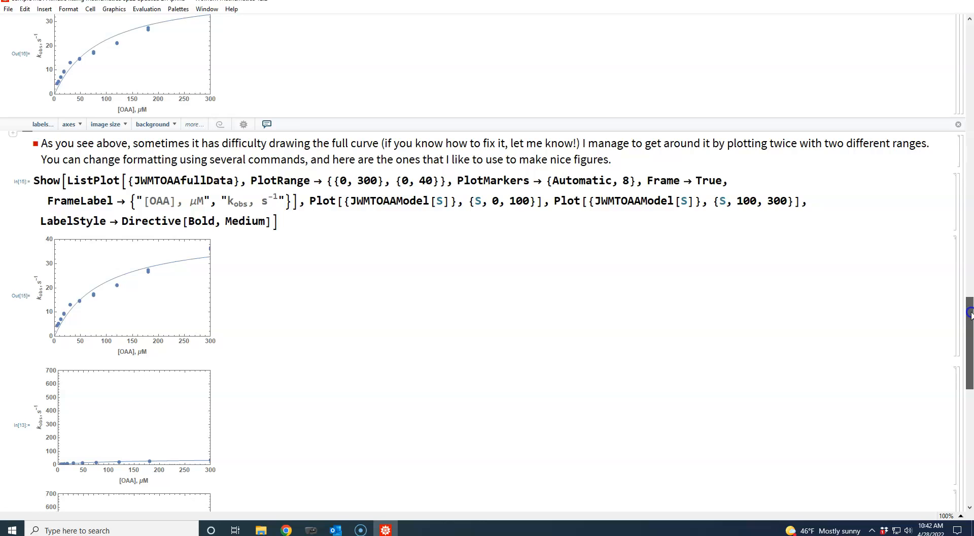
{"action": "left_click_drag", "start_coordinate": [970, 313], "coordinate": [970, 279]}
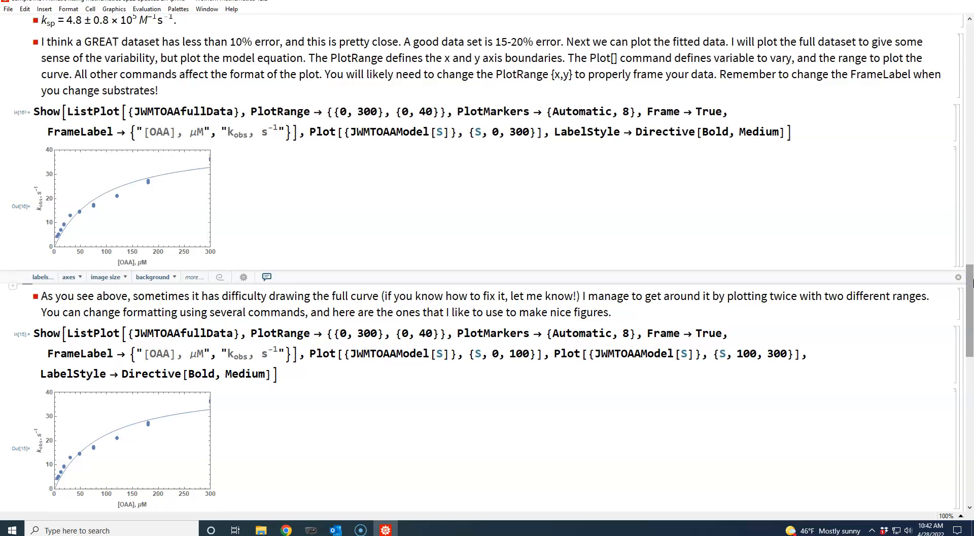
{"action": "left_click_drag", "start_coordinate": [970, 290], "coordinate": [970, 336]}
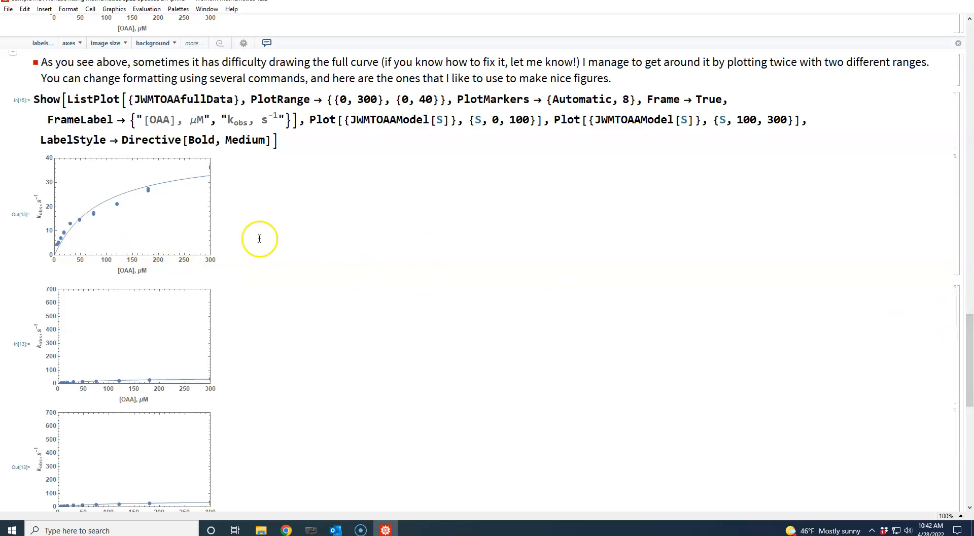
{"action": "right_click", "coordinate": [155, 234]}
{"action": "left_click", "coordinate": [205, 277]}
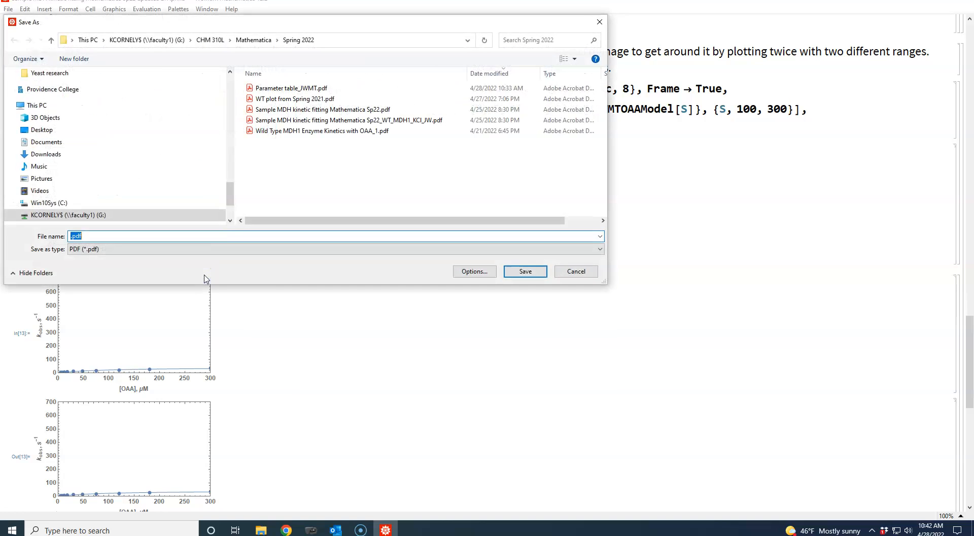
{"action": "left_click", "coordinate": [601, 249]}
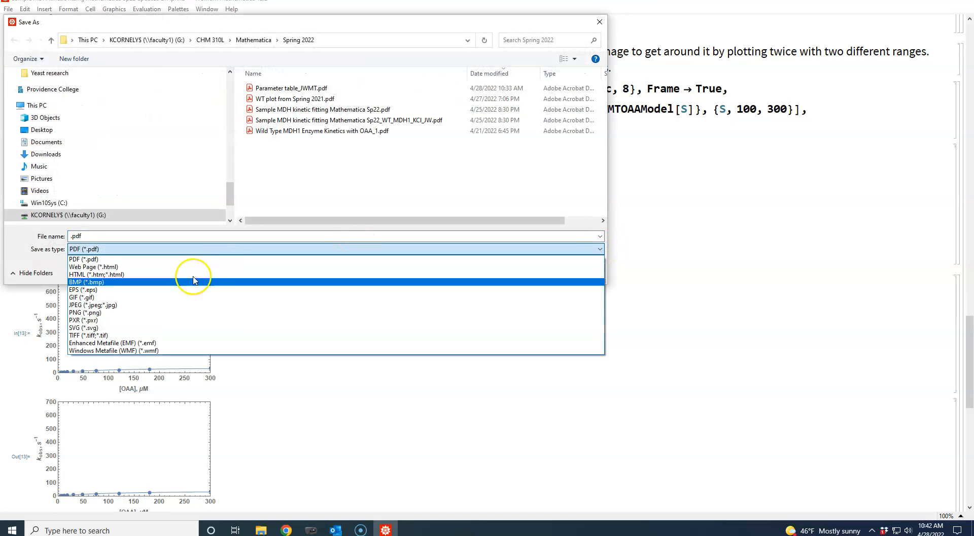
{"action": "left_click", "coordinate": [164, 329]}
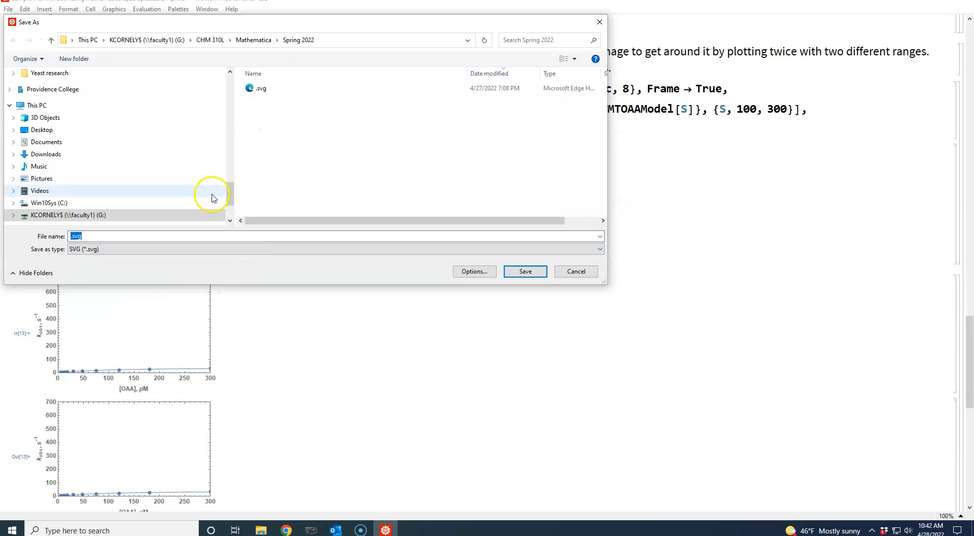
{"action": "scroll", "coordinate": [198, 220], "scroll_direction": "down", "scroll_amount": 5}
{"action": "left_click", "coordinate": [104, 236]}
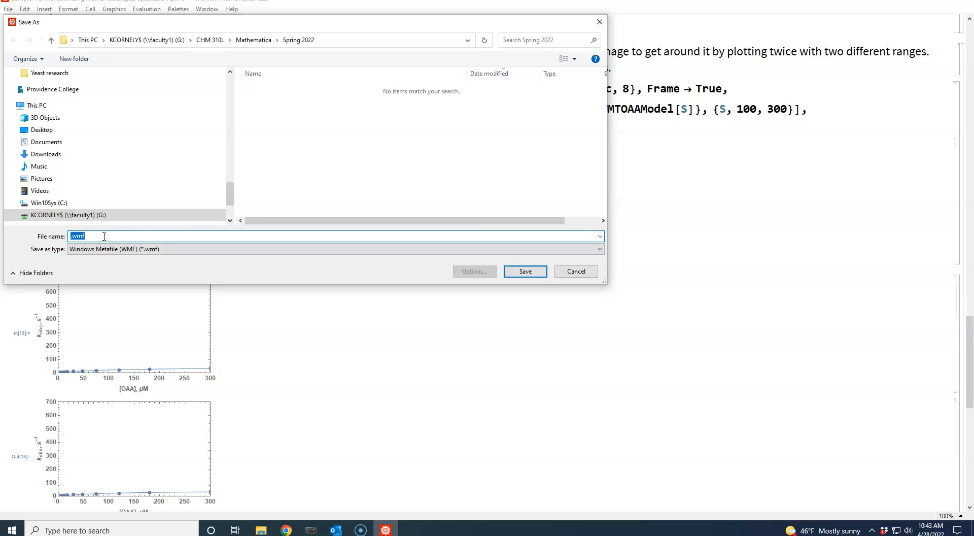
{"action": "type", "text": "JW"}
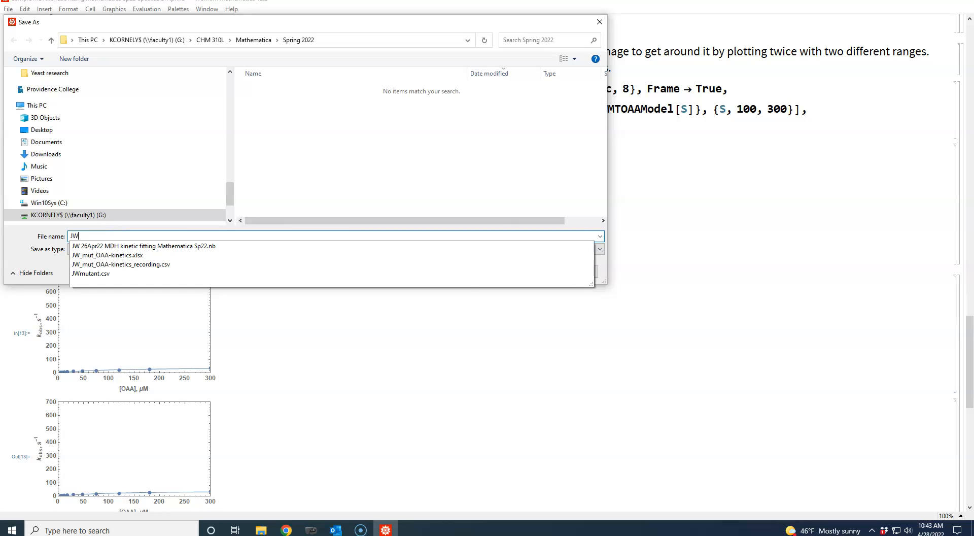
{"action": "type", "text": "MT"}
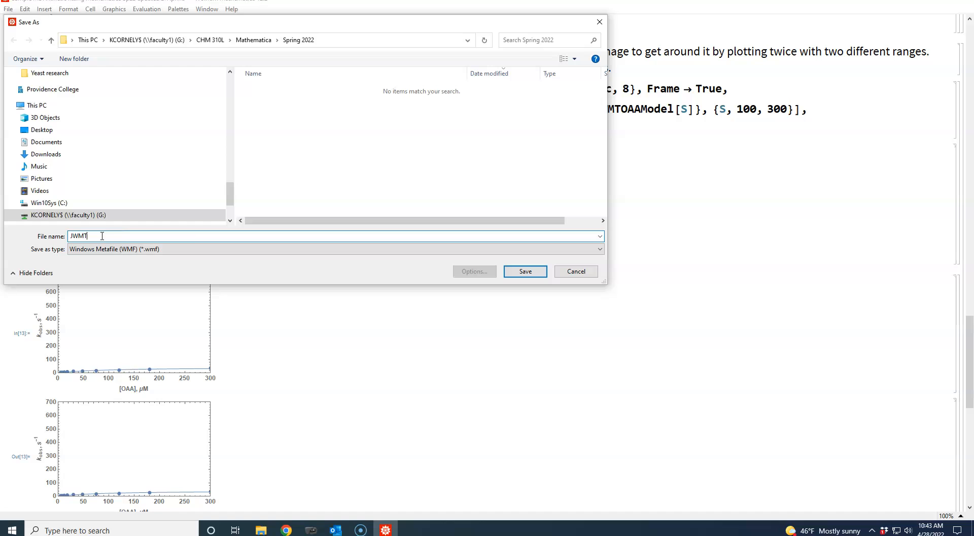
{"action": "left_click", "coordinate": [600, 249]}
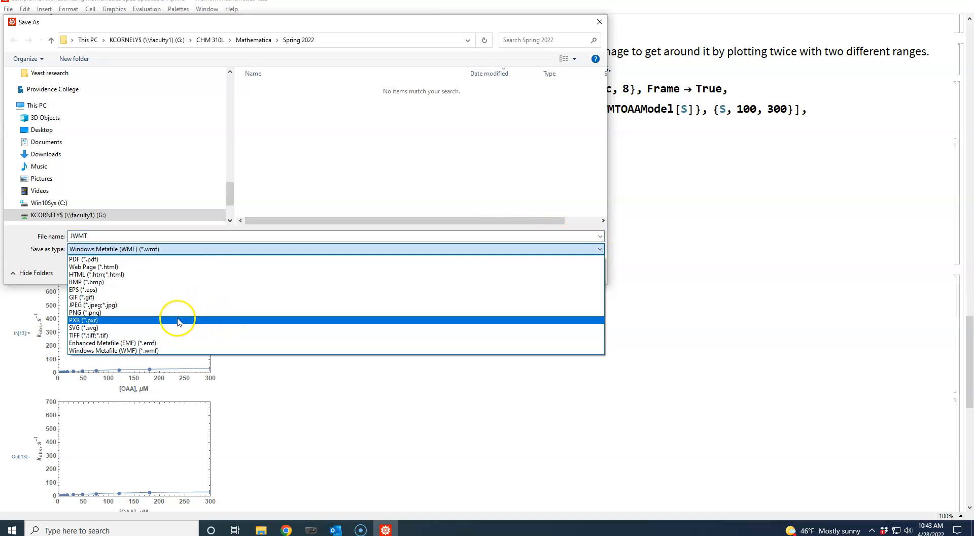
{"action": "left_click", "coordinate": [178, 327]}
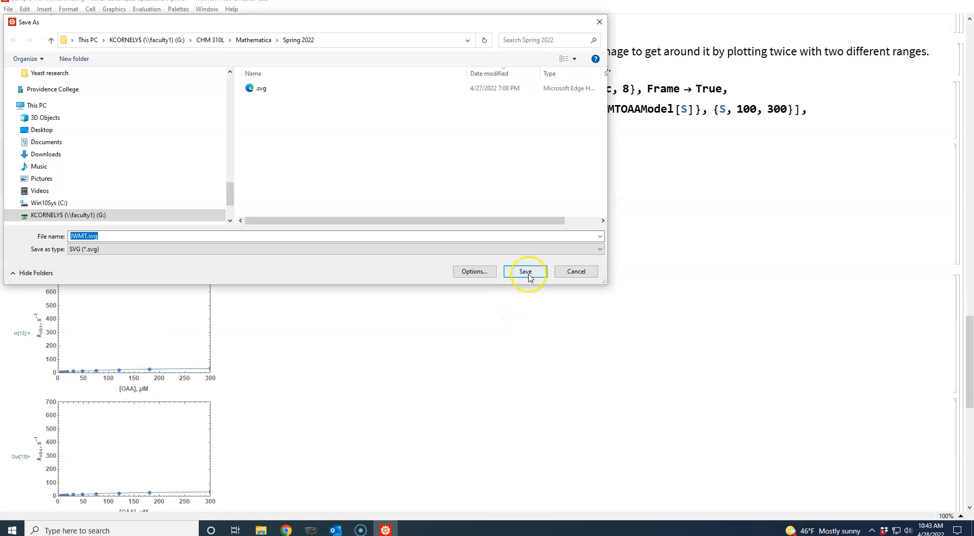
{"action": "left_click", "coordinate": [525, 271]}
- Save the same plot again as a TIFF graphic named JWMT in the Spring 2022 folder
{"action": "right_click", "coordinate": [143, 223]}
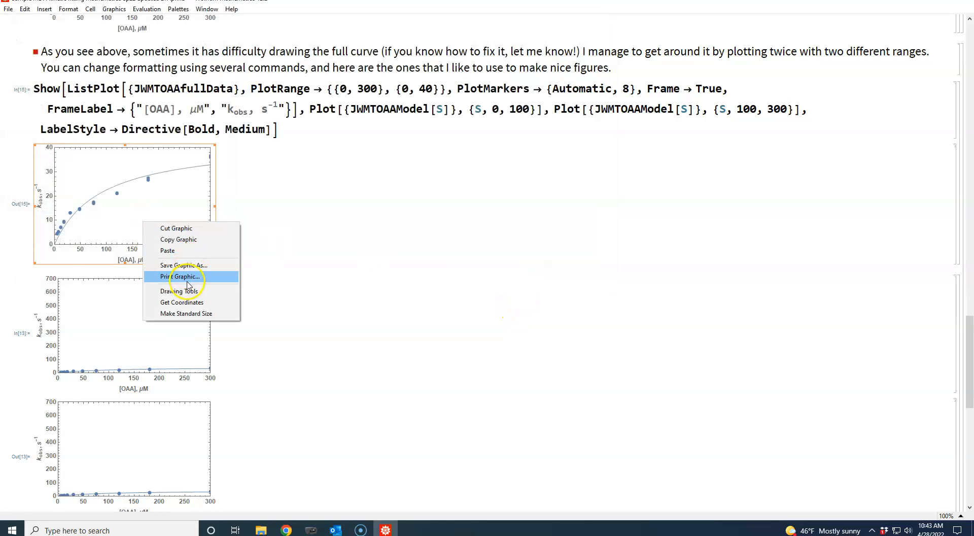
{"action": "left_click", "coordinate": [183, 264]}
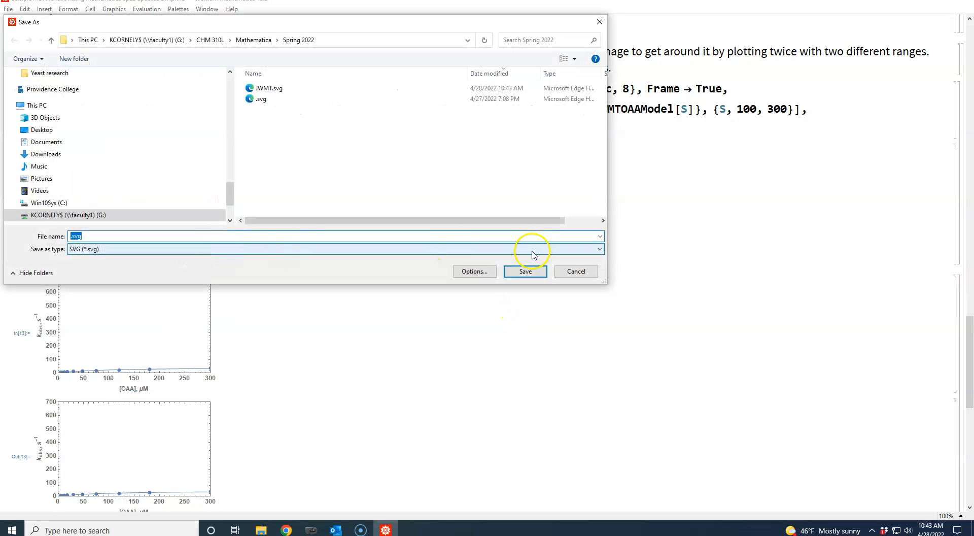
{"action": "left_click", "coordinate": [600, 249]}
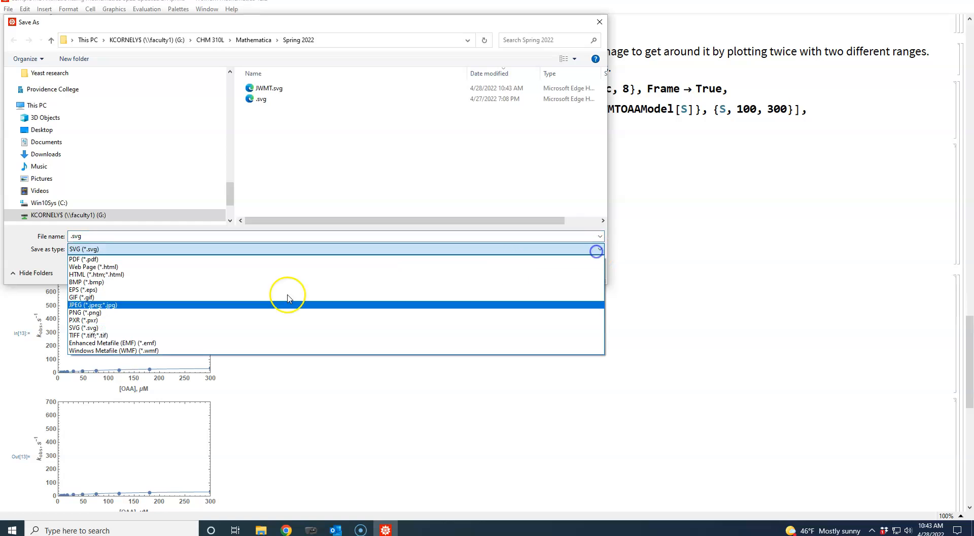
{"action": "left_click", "coordinate": [123, 335]}
{"action": "left_click", "coordinate": [96, 237]}
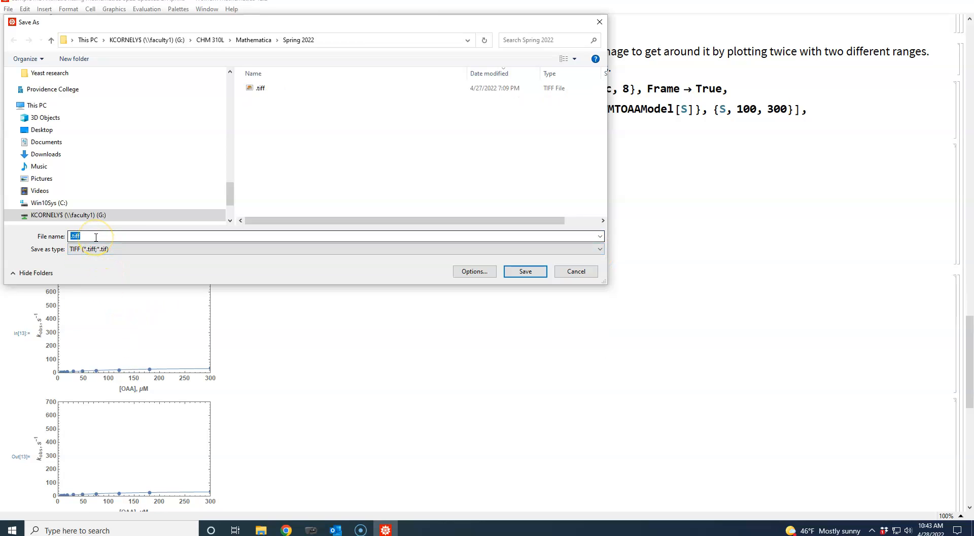
{"action": "scroll", "coordinate": [96, 237], "scroll_direction": "down", "scroll_amount": 2}
{"action": "left_click", "coordinate": [96, 237]}
{"action": "left_click", "coordinate": [74, 234]}
{"action": "type", "text": "JT"}
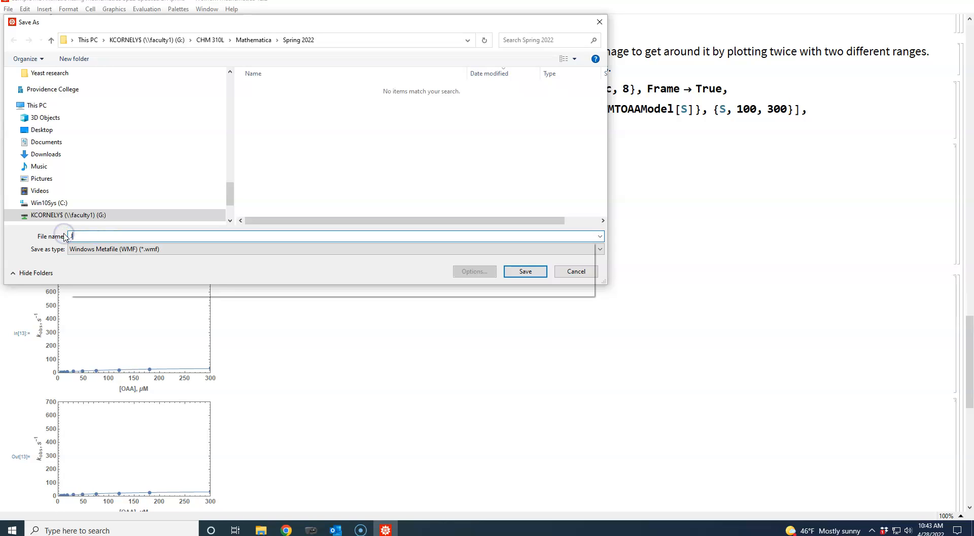
{"action": "key", "text": "BackSpace"}
{"action": "type", "text": "WMT"}
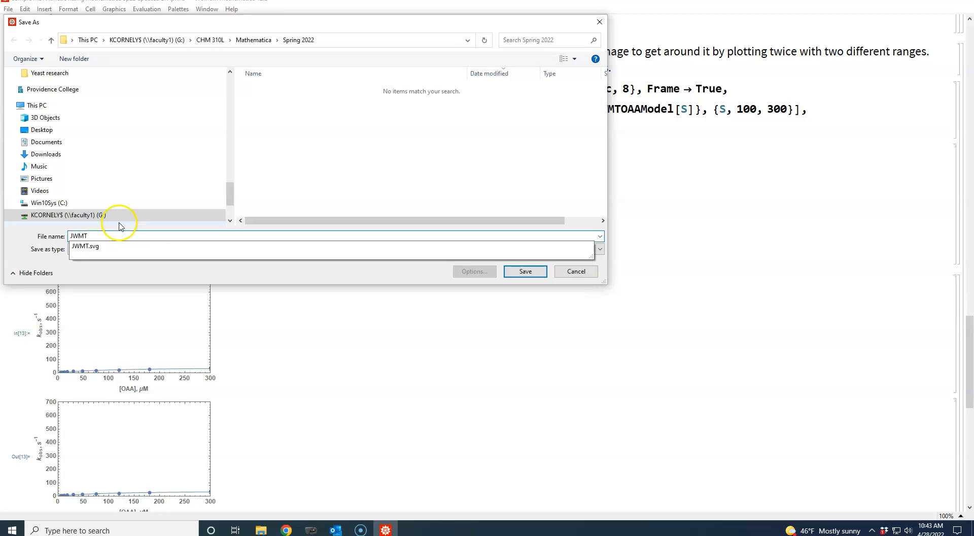
{"action": "left_click", "coordinate": [130, 233]}
{"action": "left_click", "coordinate": [600, 248]}
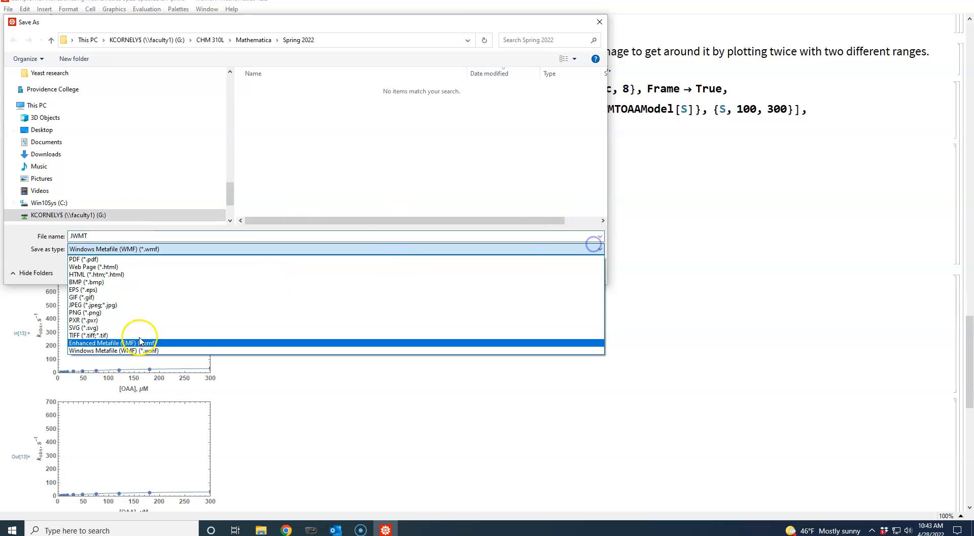
{"action": "left_click", "coordinate": [95, 335]}
{"action": "left_click", "coordinate": [524, 272]}
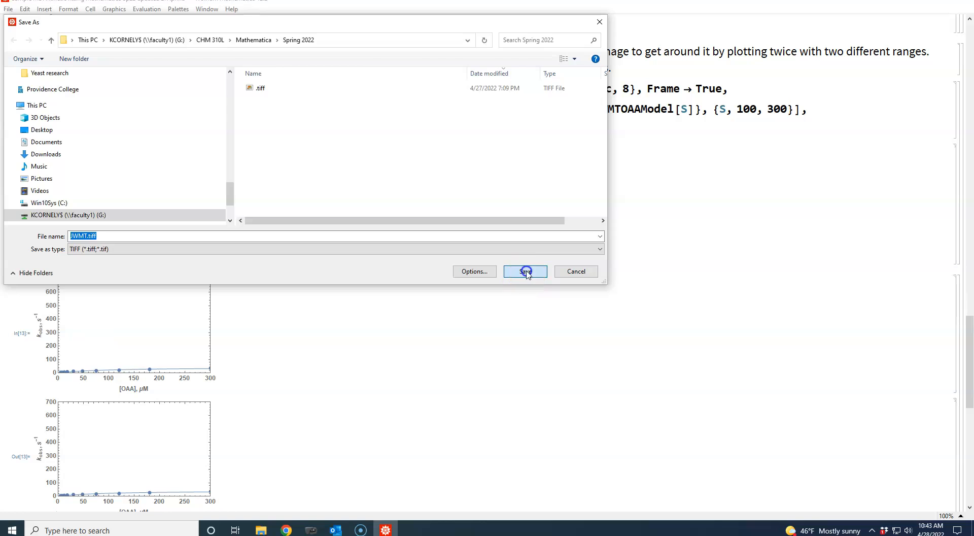